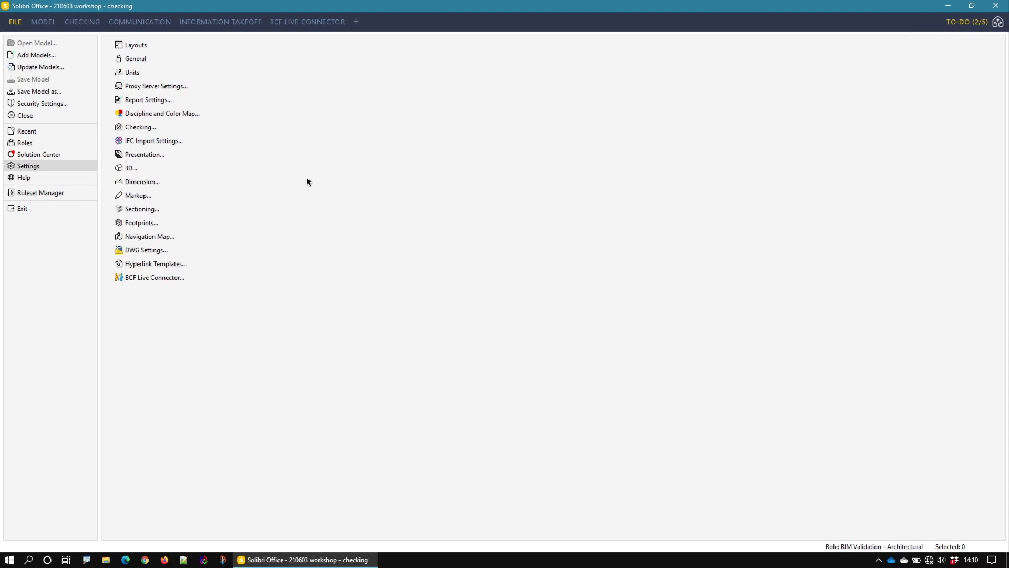
Step: Isolate the architectural, ventilation and structural models one at a time in the 3D view to compare them
click(45, 26)
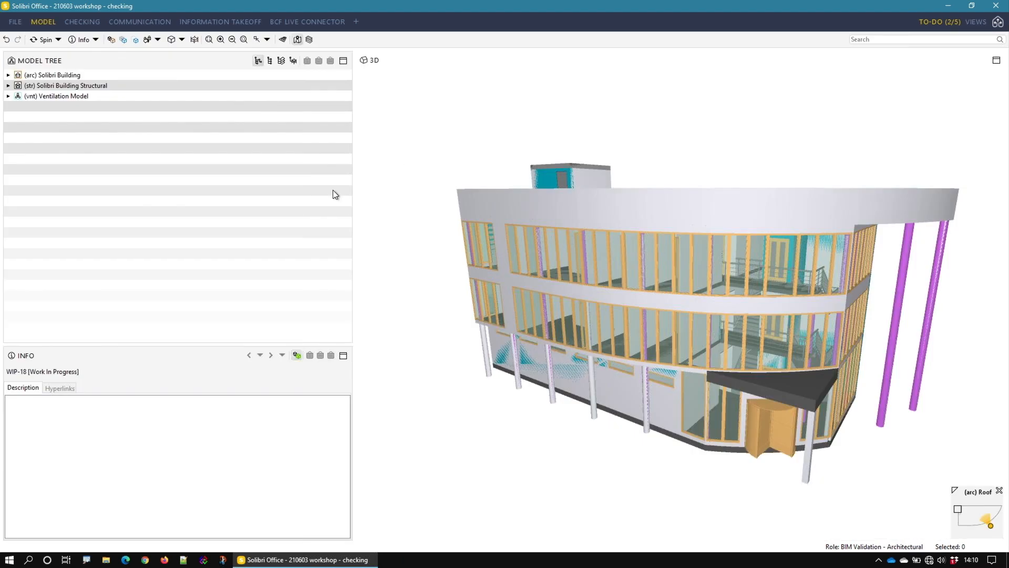
click(109, 76)
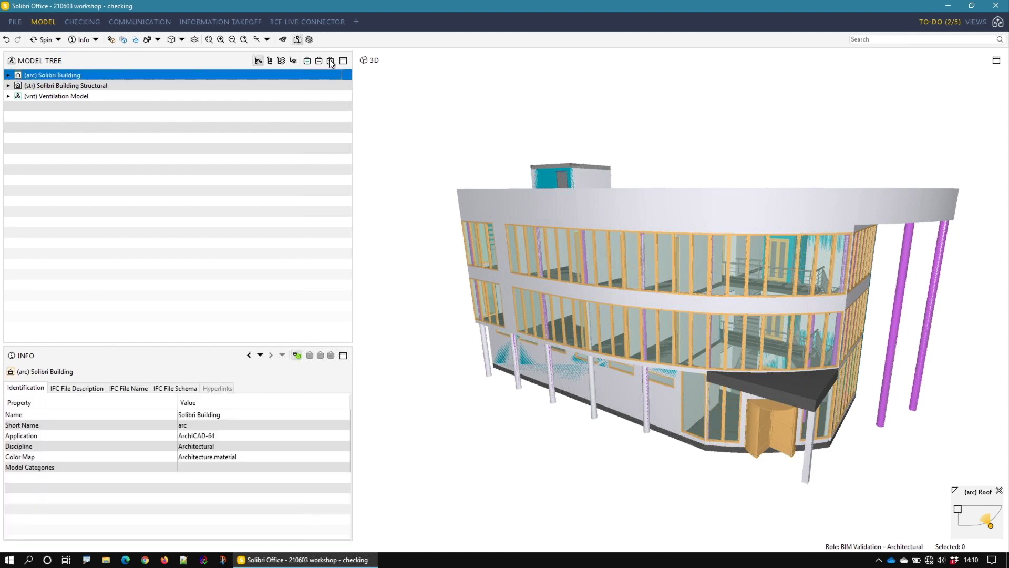
click(330, 61)
click(167, 94)
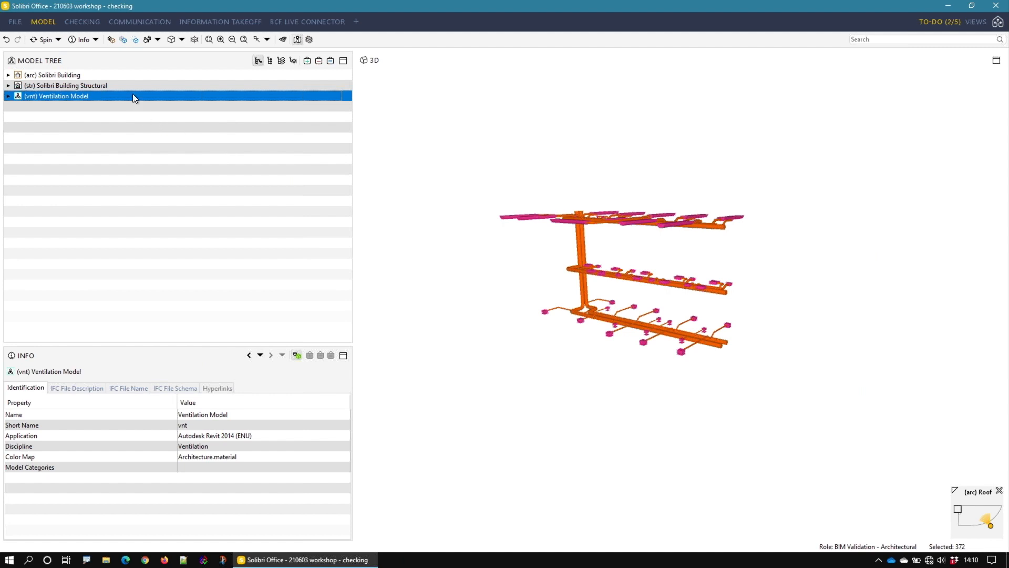
click(134, 86)
click(330, 60)
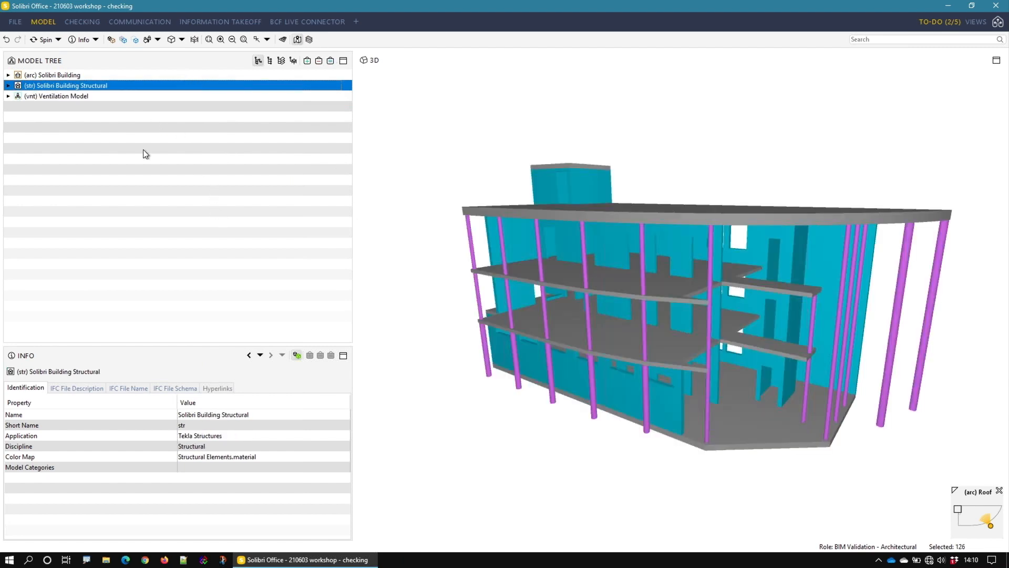
Step: Exclude Issue Name from the default description content in the Checking settings, keeping Rule Description included
click(20, 25)
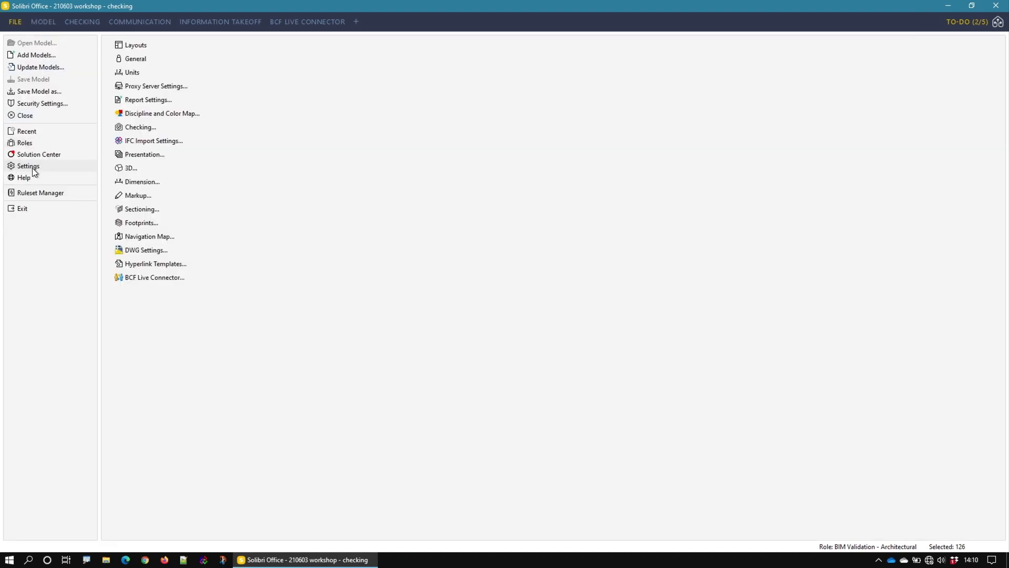
click(128, 129)
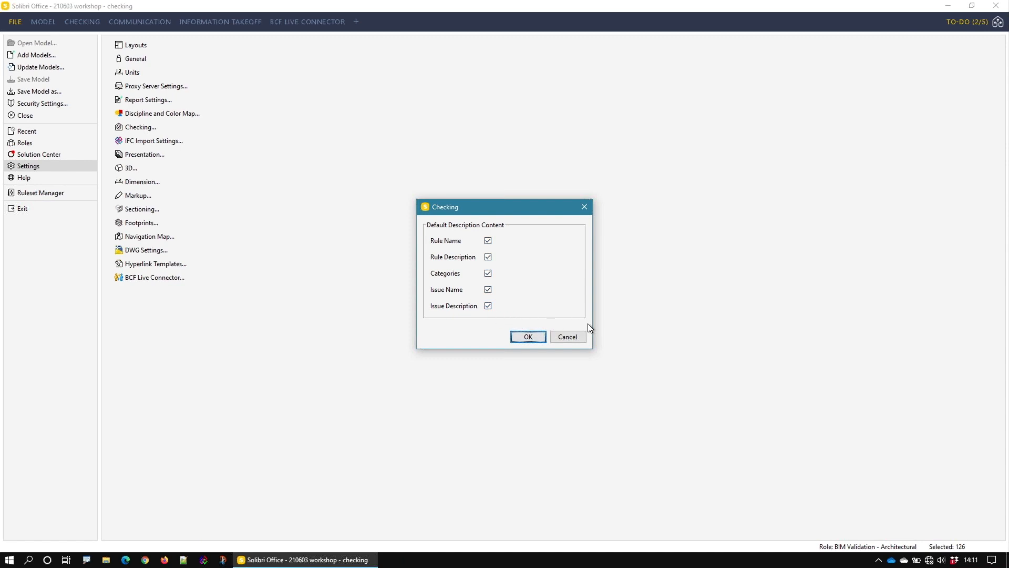
click(488, 256)
click(488, 288)
click(487, 257)
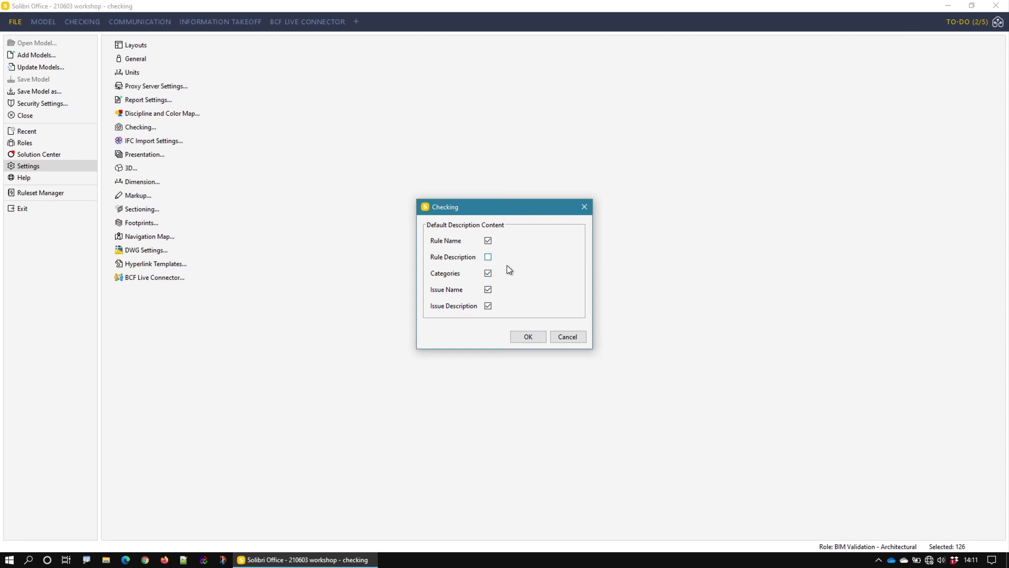
click(534, 332)
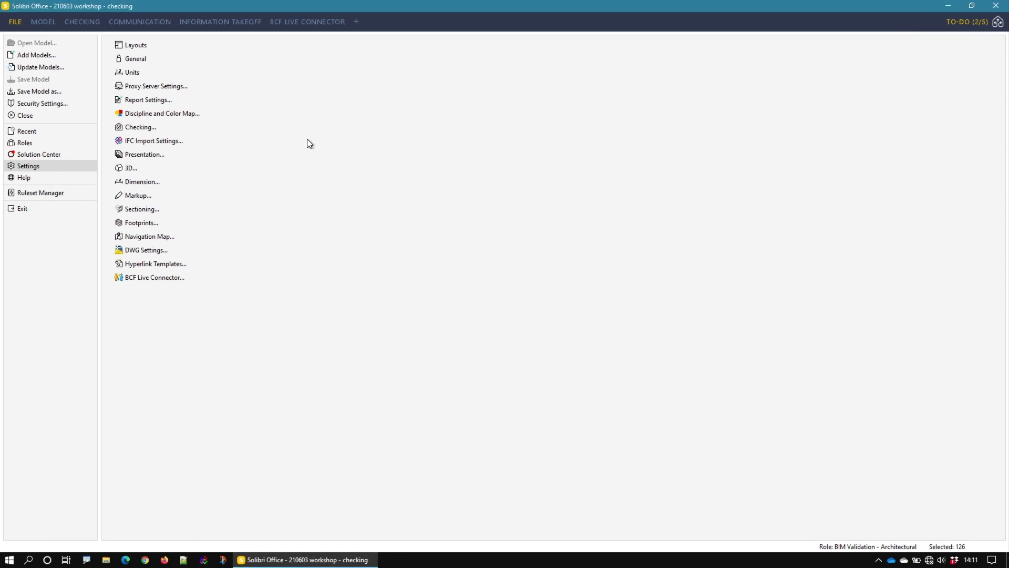
Step: View the model and the rulesets loaded for checking, and open the Roles settings
click(54, 24)
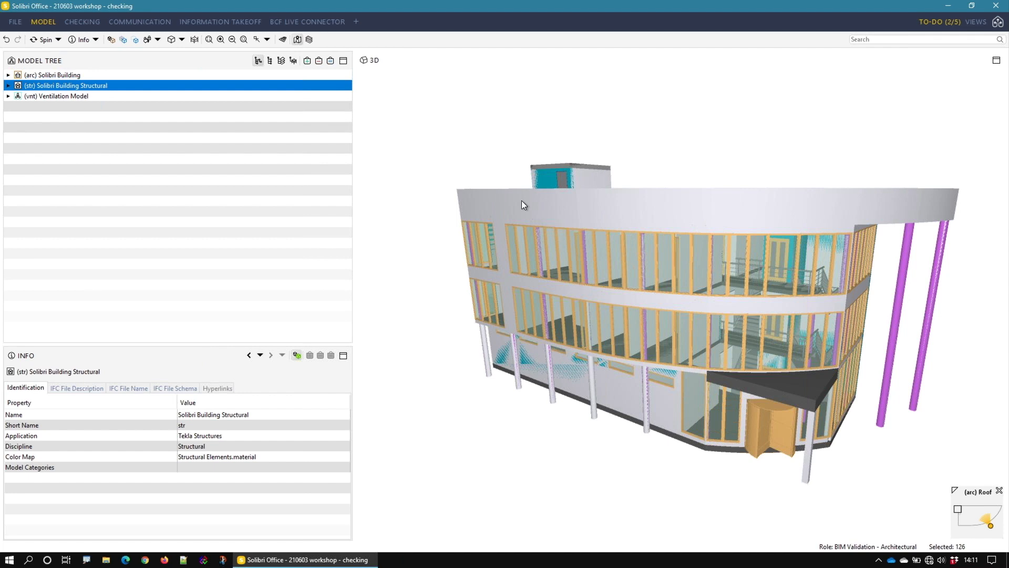
click(93, 22)
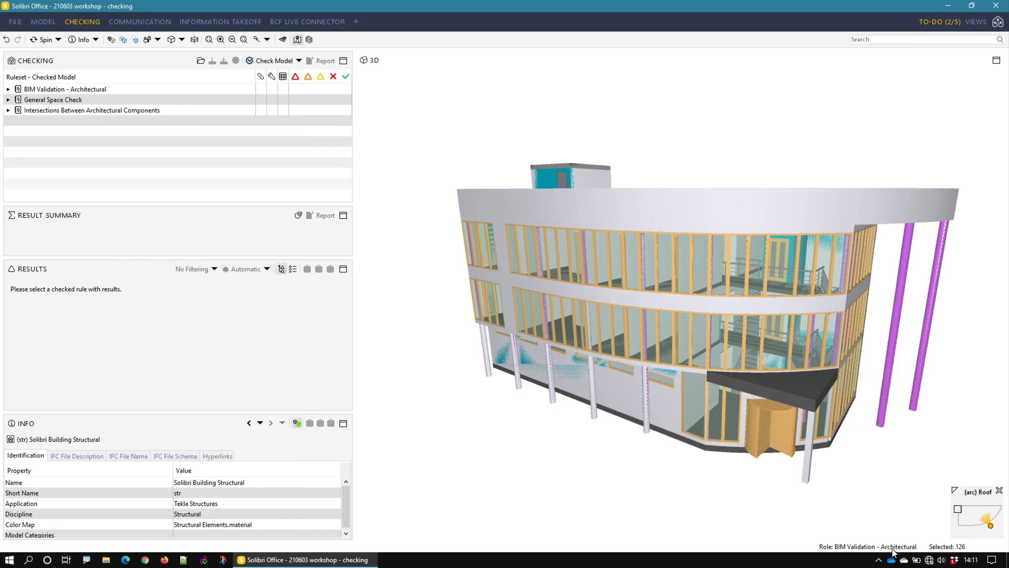
click(15, 23)
click(40, 136)
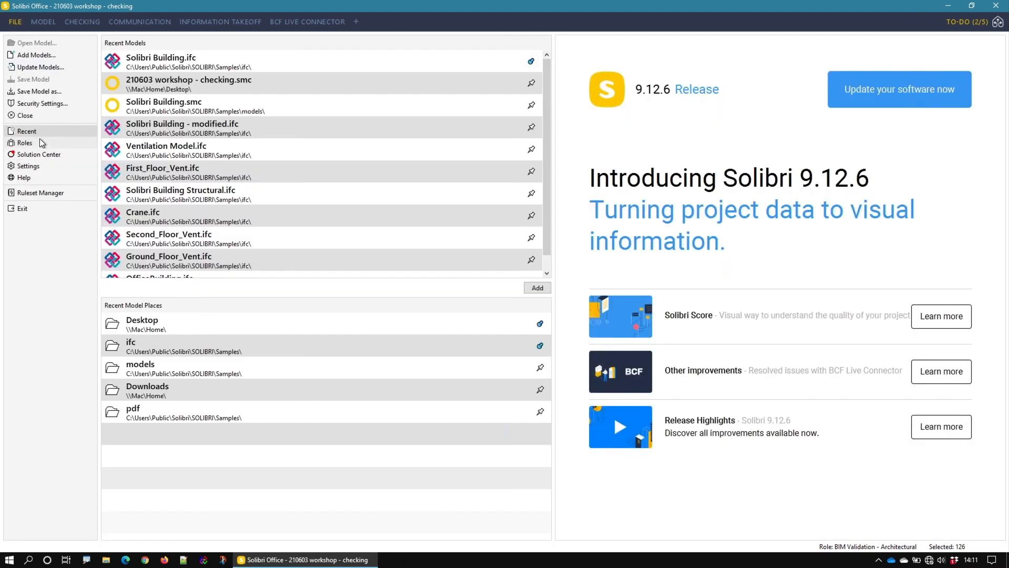
click(40, 143)
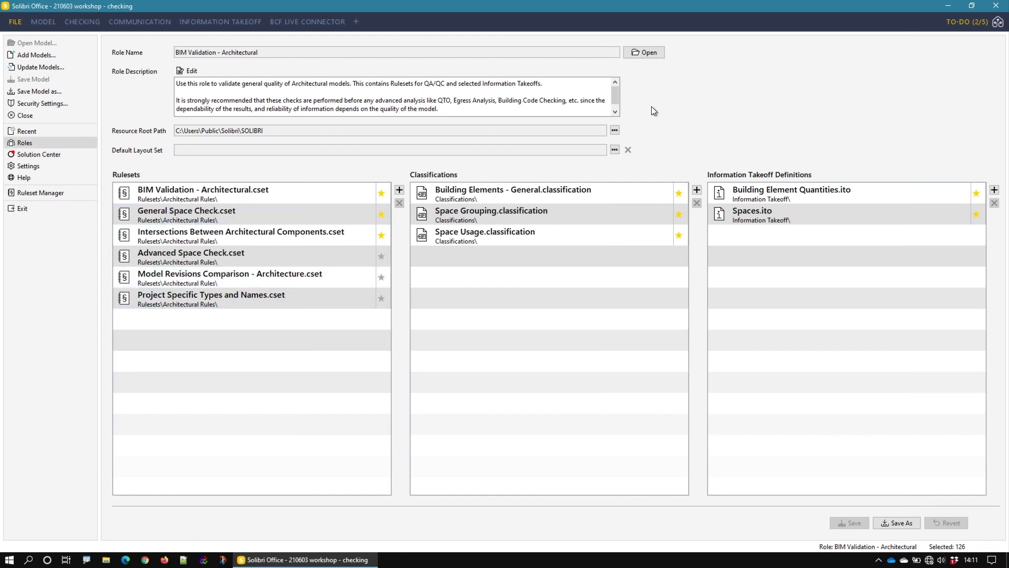
Step: Browse the role files and the location of the Roles folder without opening a different role
click(642, 52)
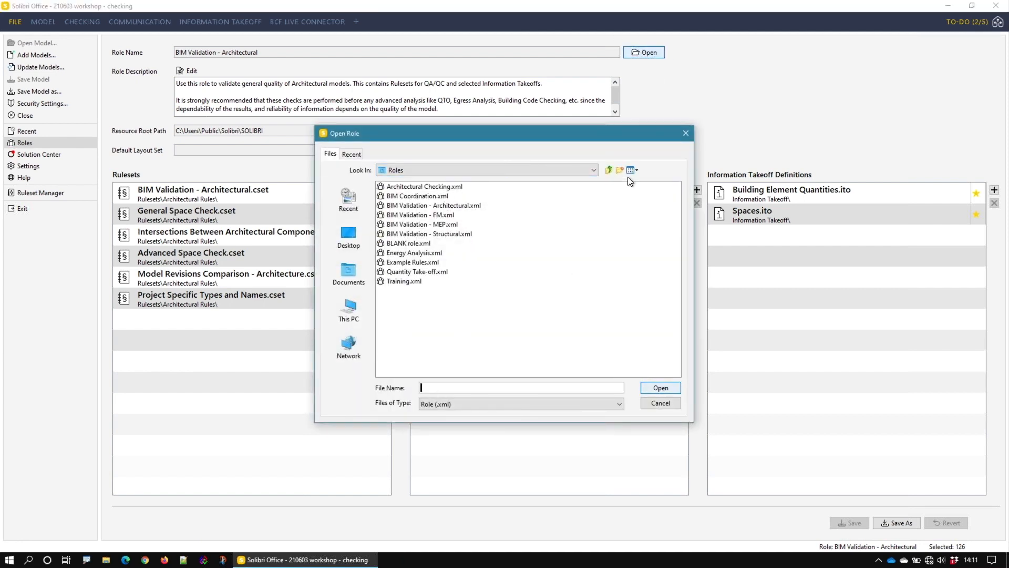
click(594, 170)
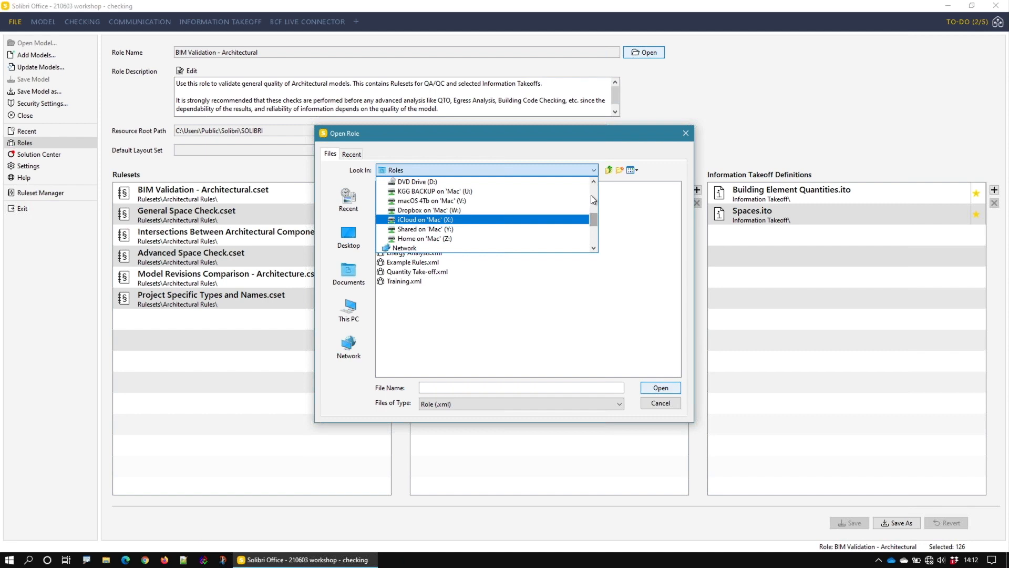
click(594, 182)
click(594, 182)
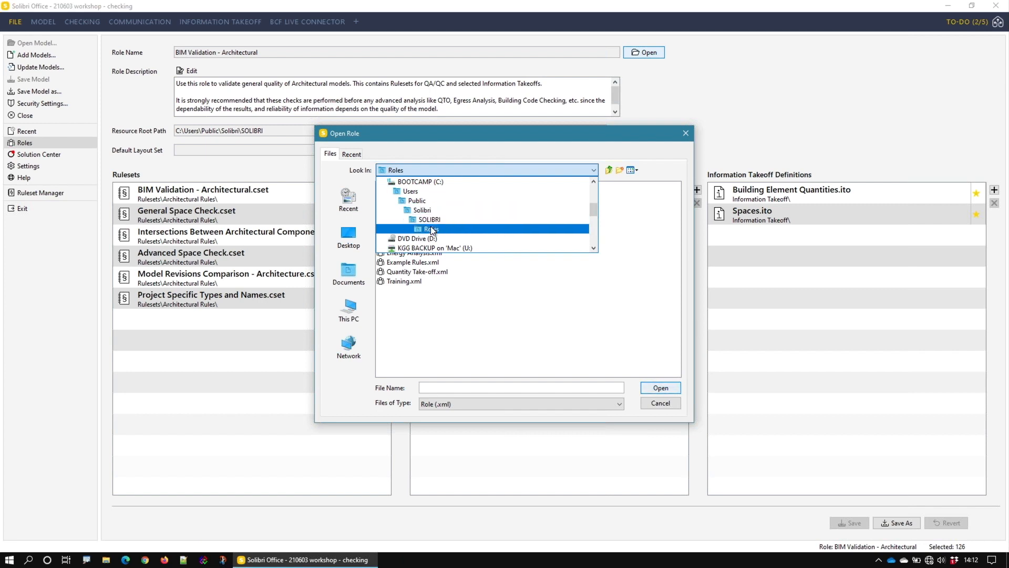
click(591, 141)
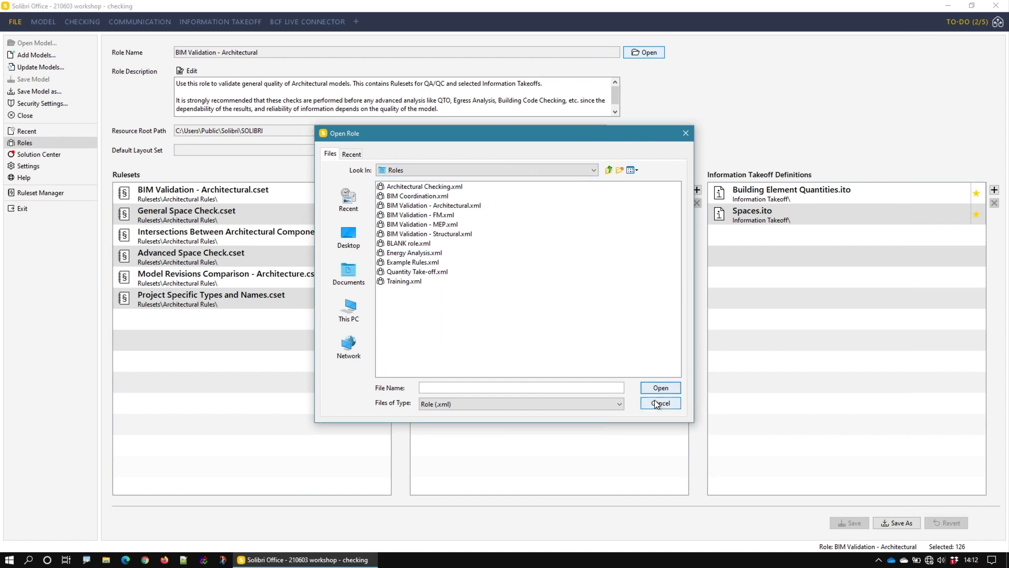
click(655, 400)
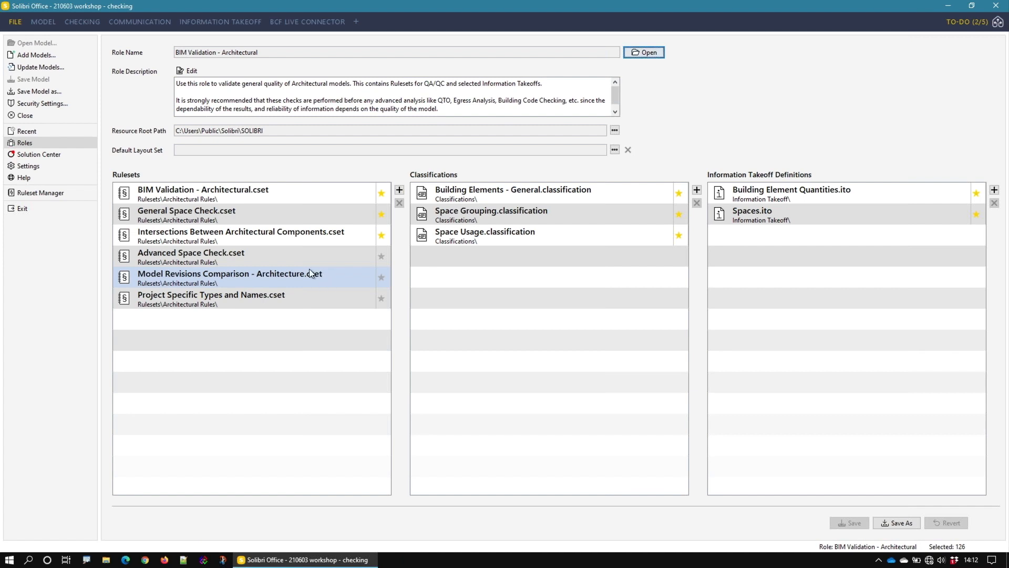
Step: Examine the rulesets assigned to the BIM Validation - Architectural role and which ones are marked as favourites
click(320, 297)
click(257, 229)
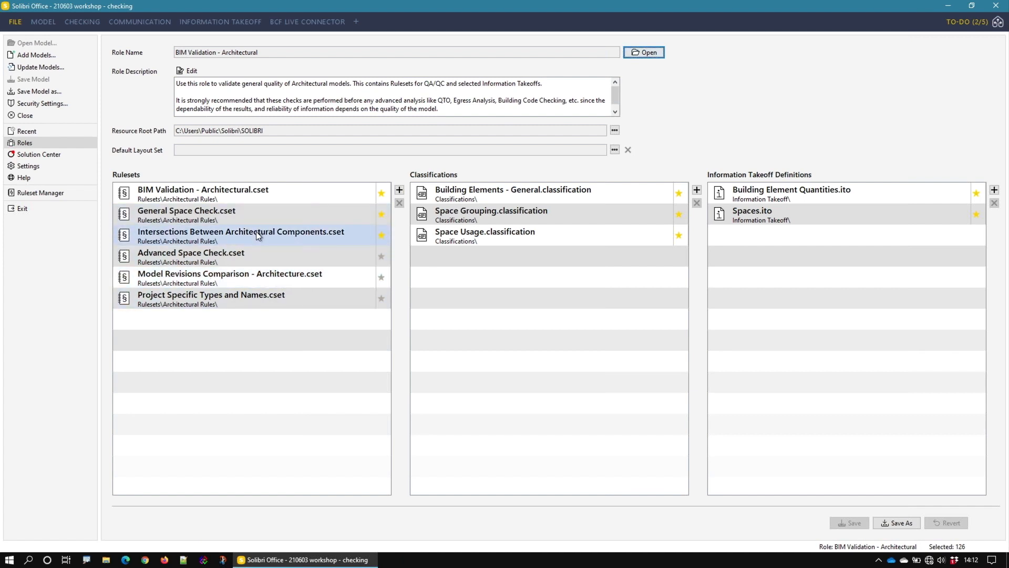
click(286, 282)
click(284, 194)
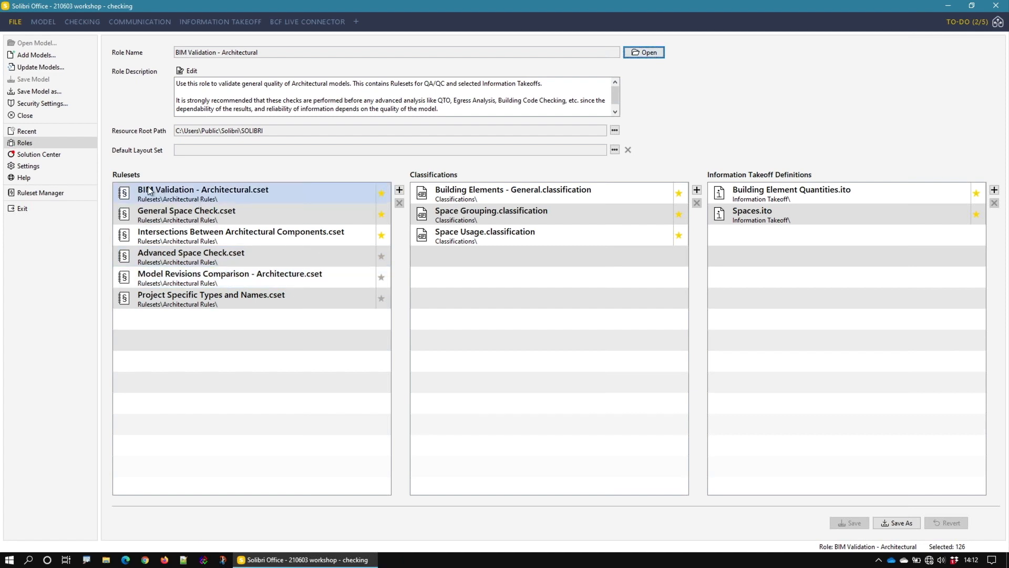
click(162, 228)
click(154, 220)
click(218, 239)
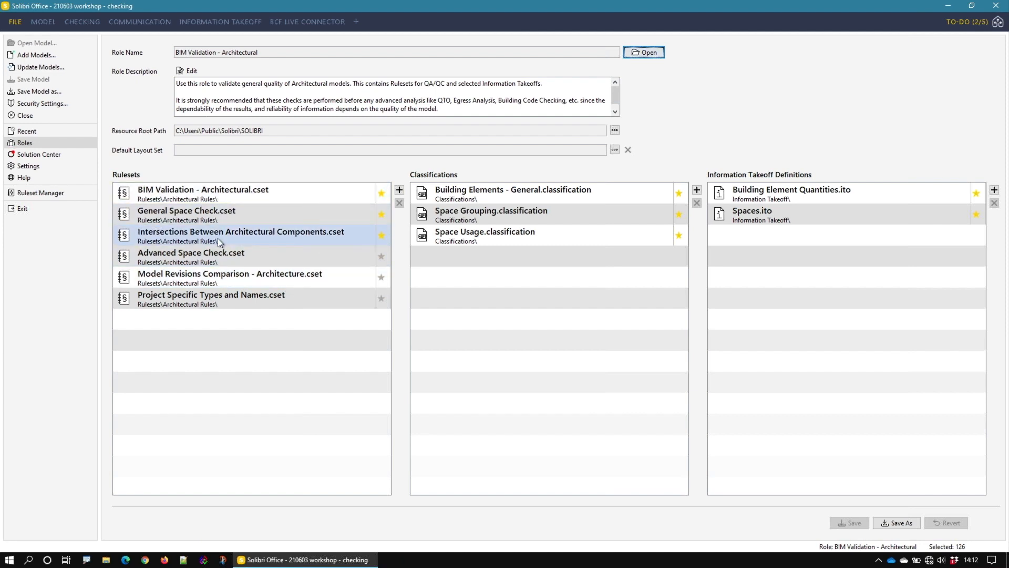
Step: Look through the additional rulesets available for checking, including Model Revisions Comparison - Architecture and the Architectural Rules folder, without adding any
click(87, 21)
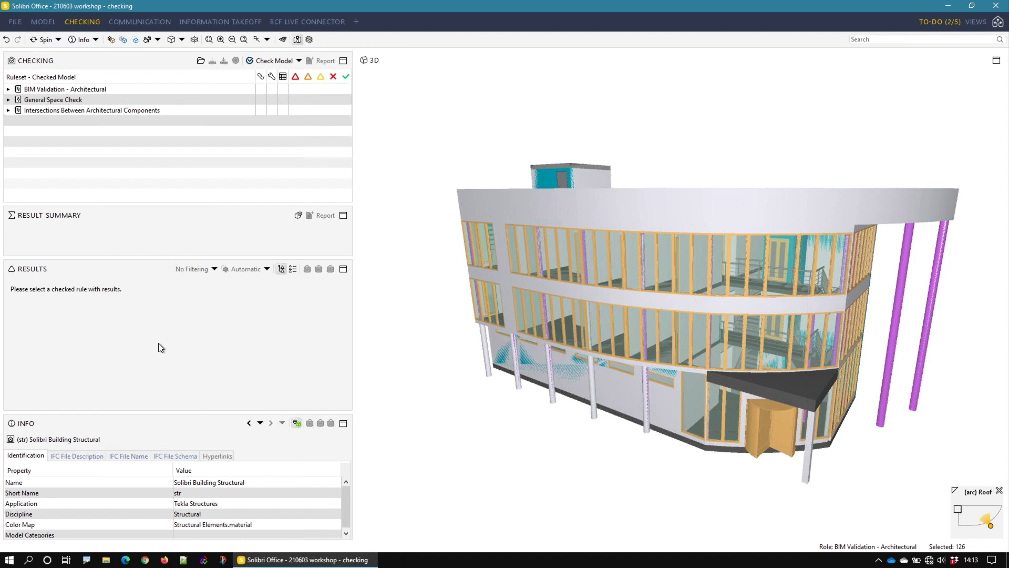
click(200, 60)
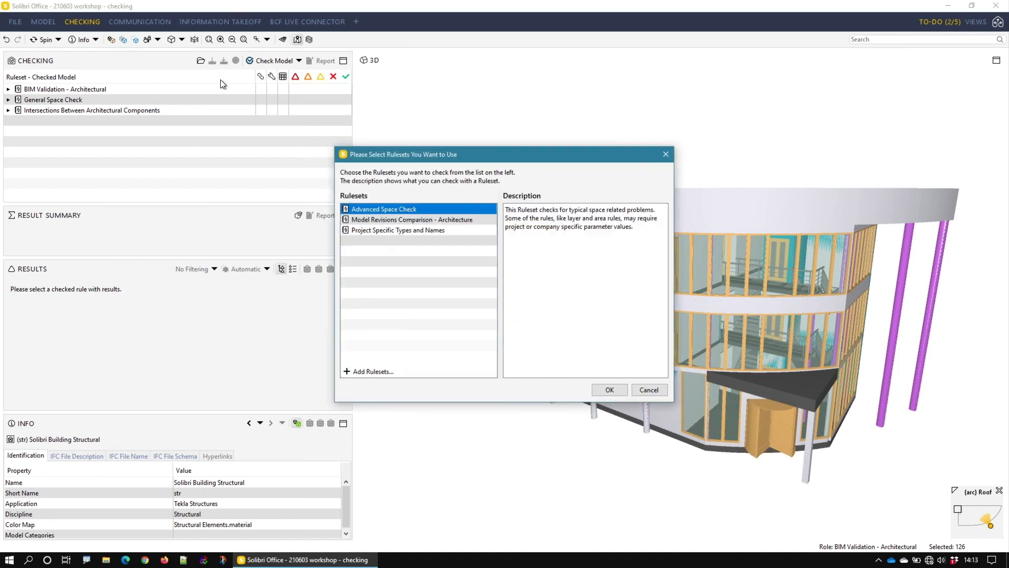
click(403, 221)
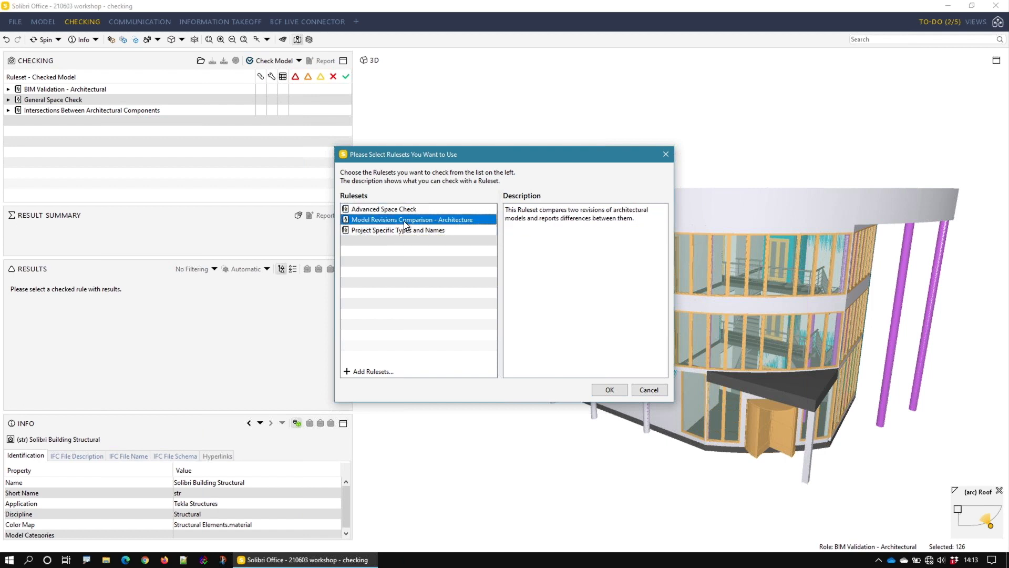
click(382, 372)
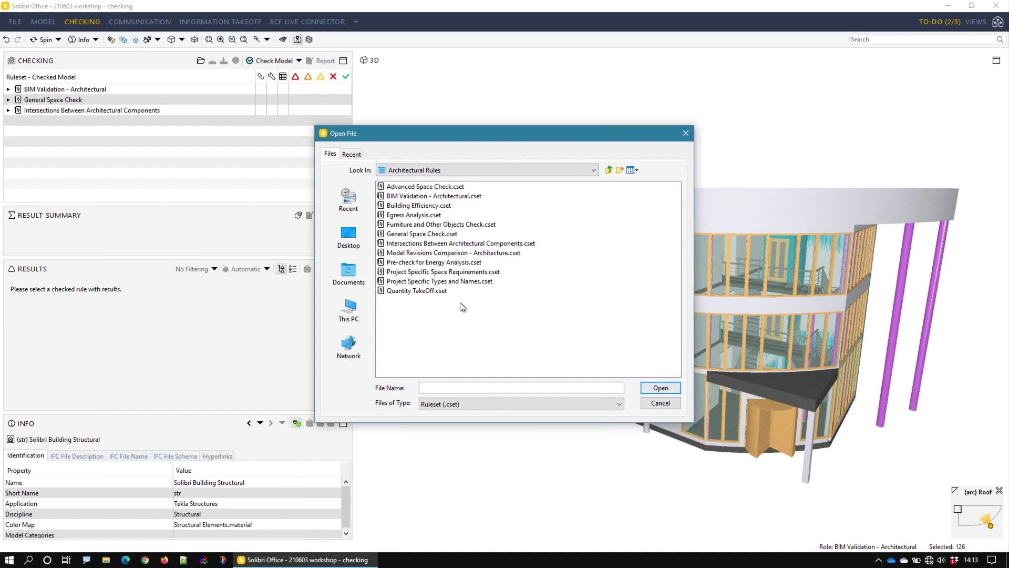
click(662, 402)
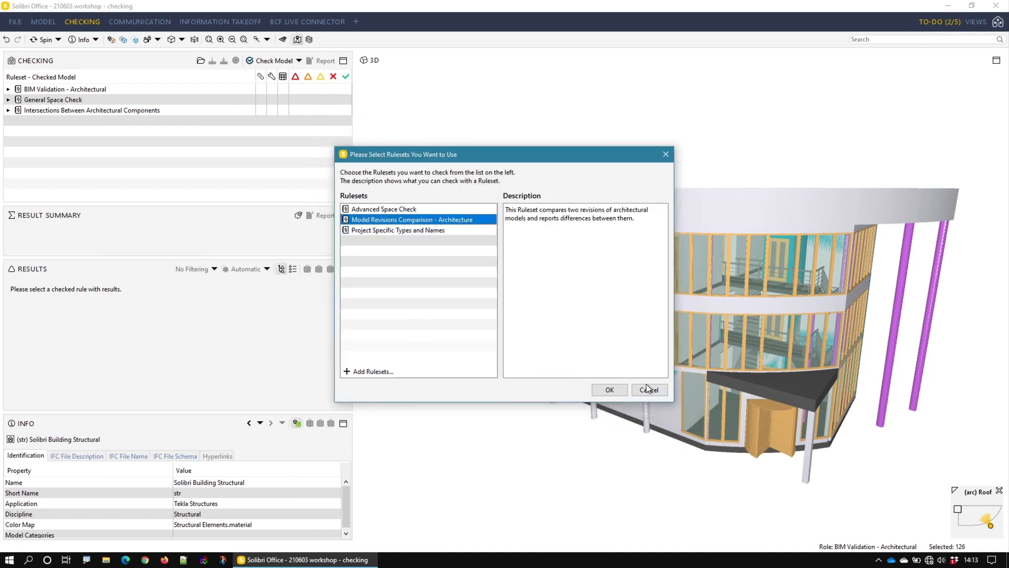
click(653, 391)
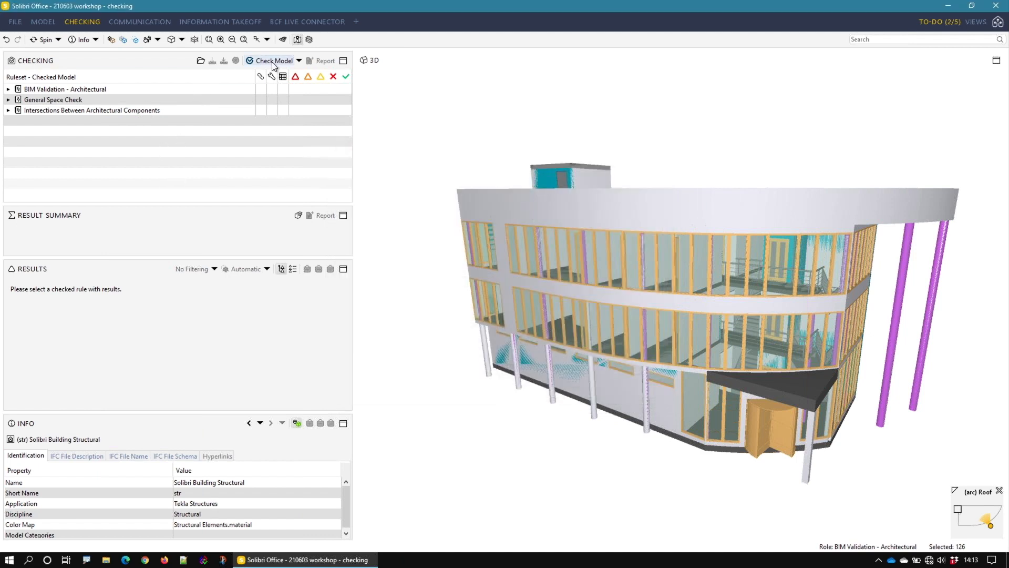
Step: Start checking the whole model and open the classification settings for the incomplete 'Building Elements - General' task
click(299, 60)
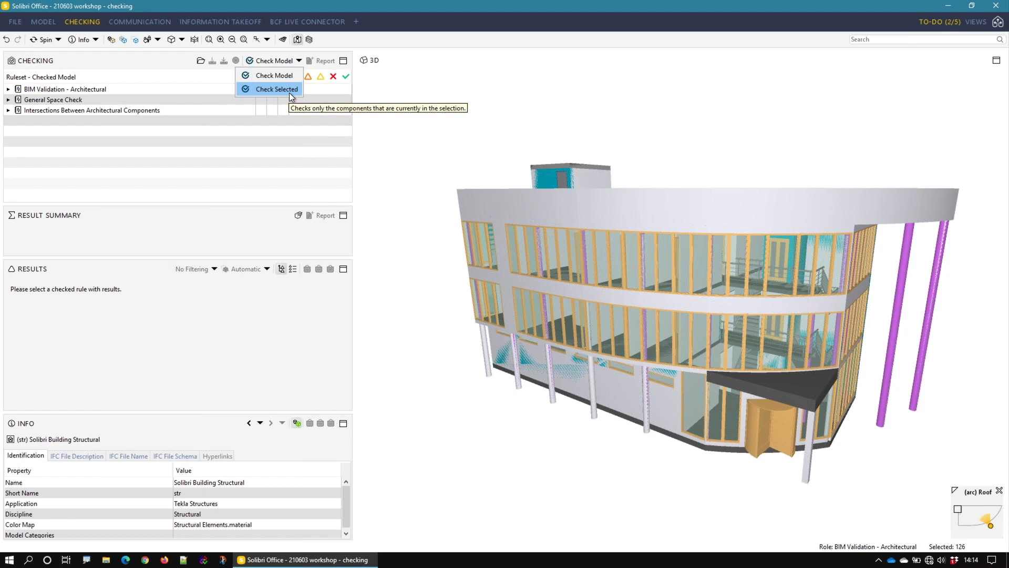
click(232, 144)
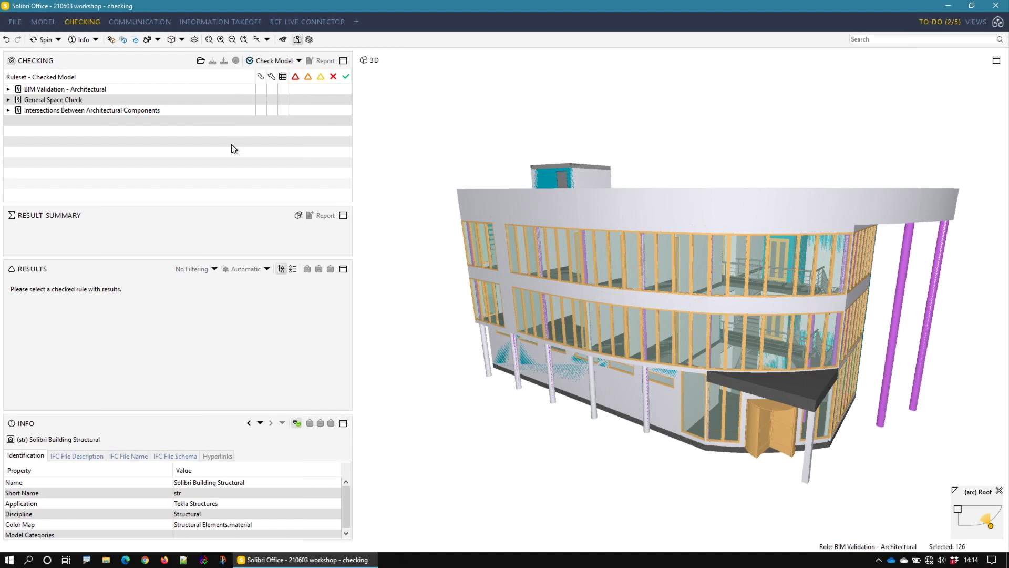
click(264, 63)
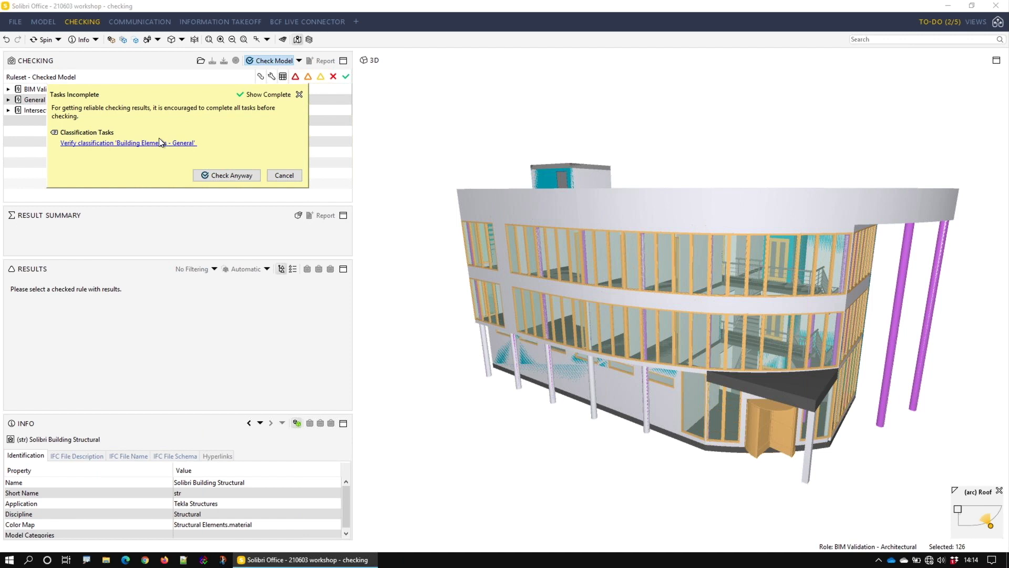
click(110, 143)
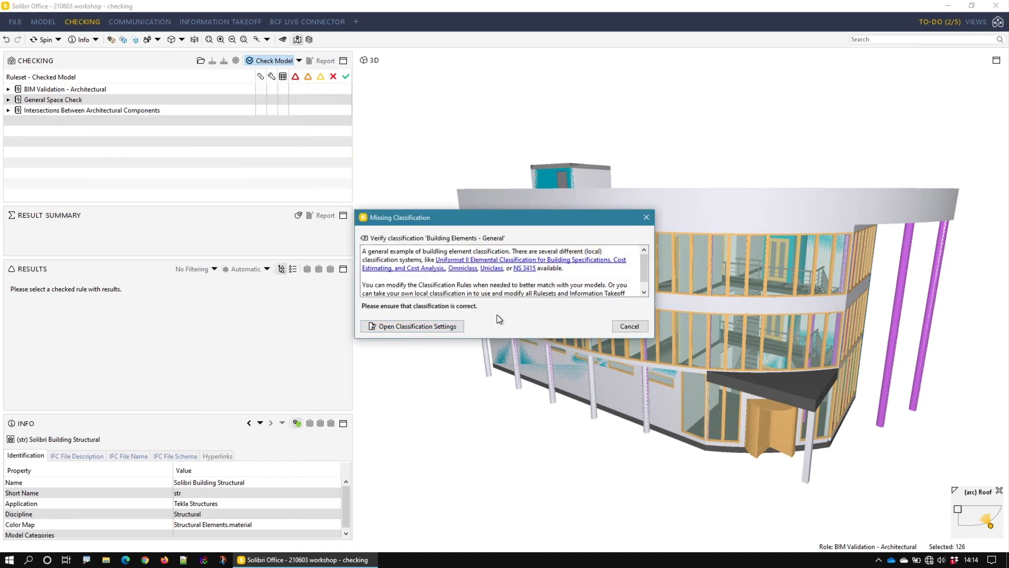
drag(643, 270, 416, 272)
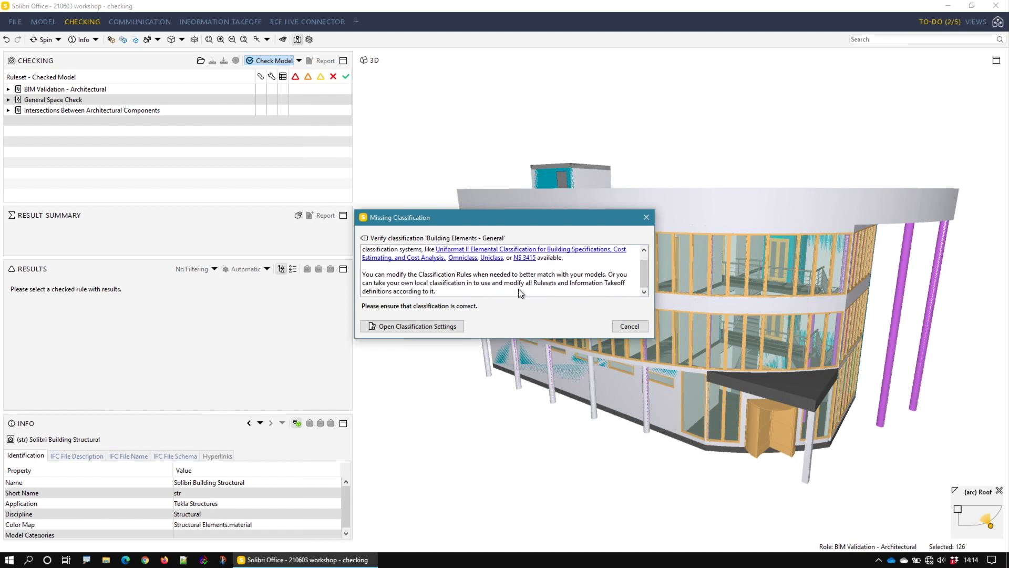
click(443, 324)
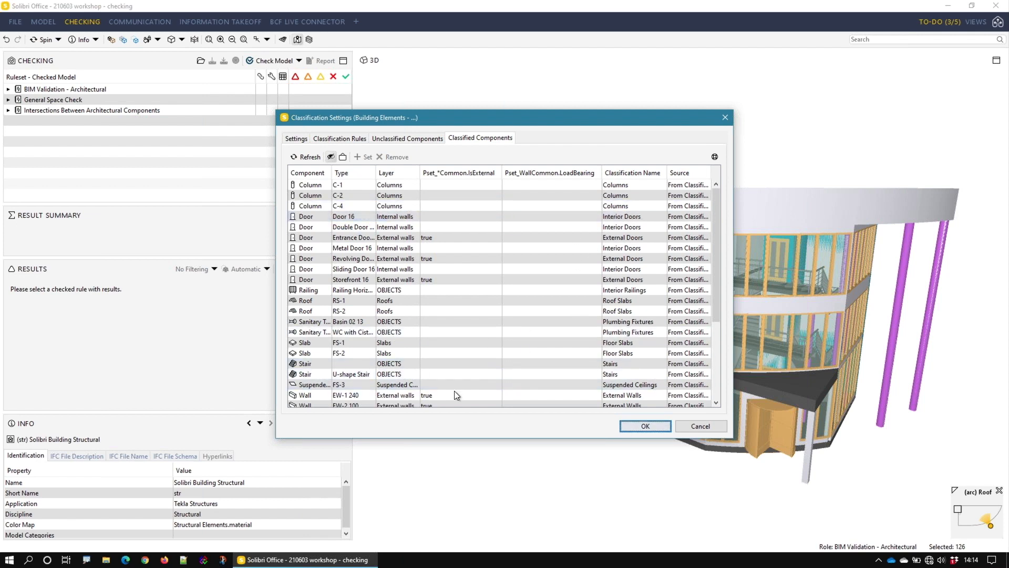
Step: Review the classified and unclassified components of 'Building Elements - General' and accept the classification
click(414, 138)
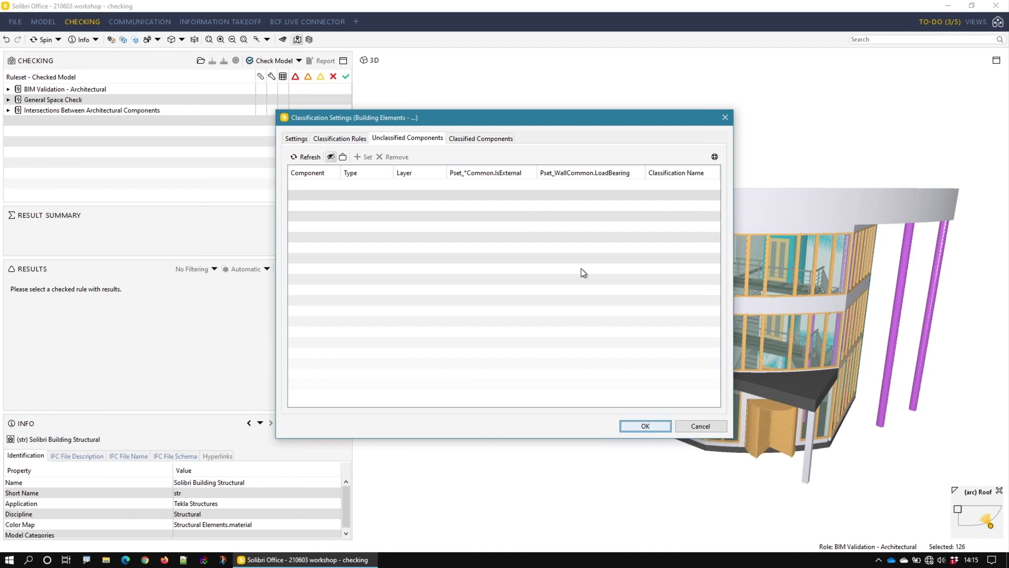
click(502, 139)
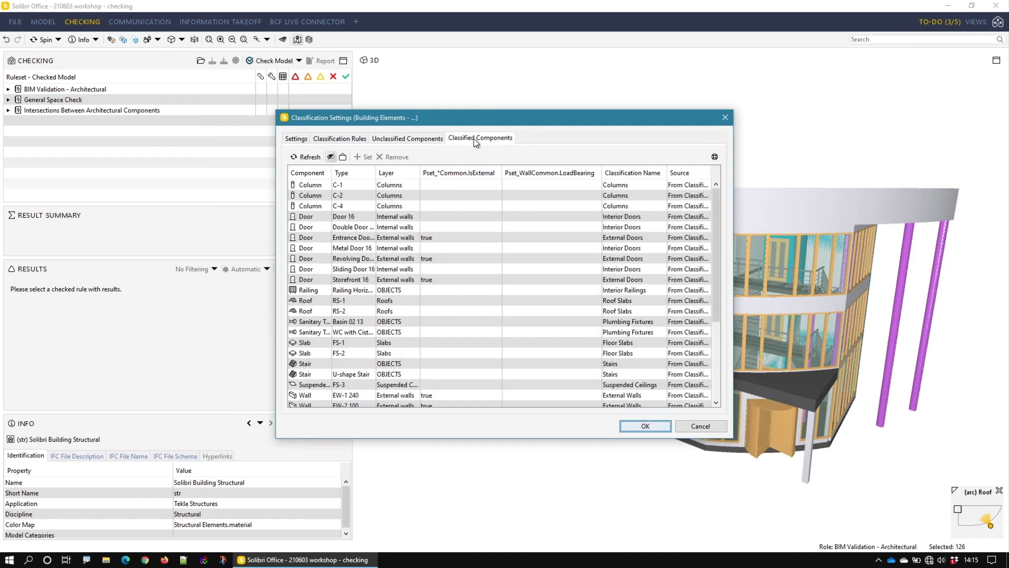
click(395, 138)
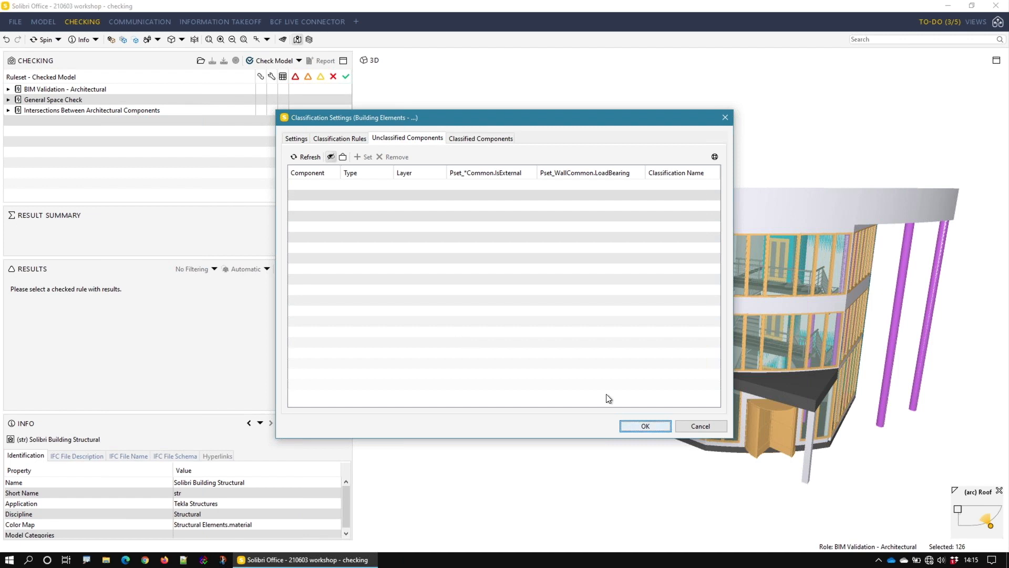
click(651, 425)
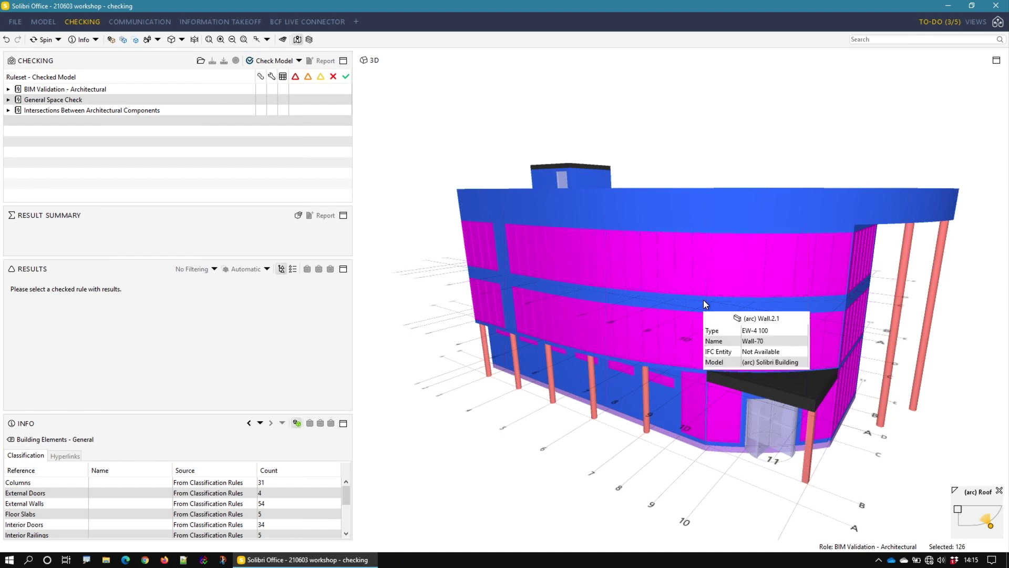
Step: Restore the normal display of the whole model and check it against the three loaded architectural rulesets
click(111, 40)
click(270, 61)
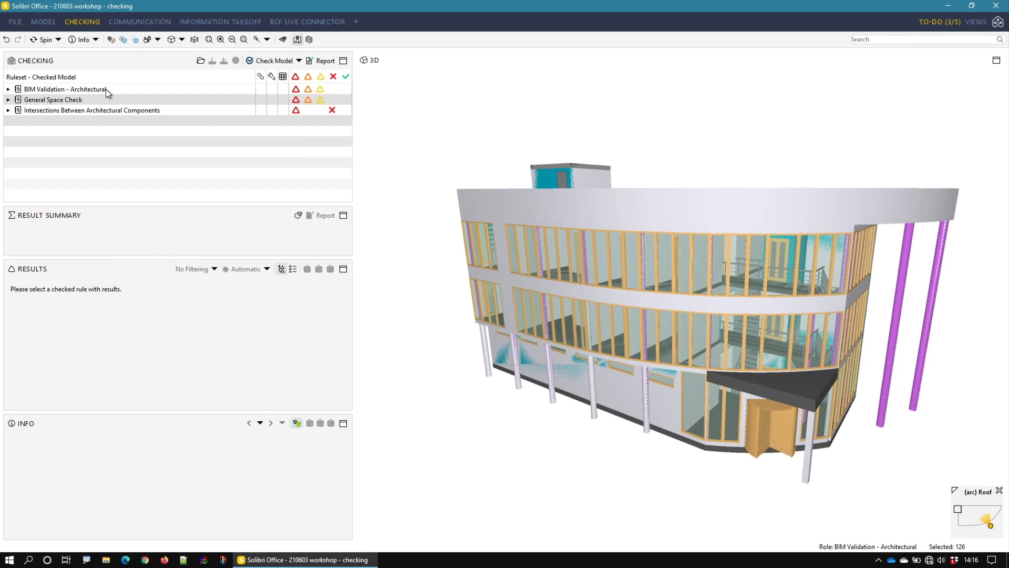
Step: Look through the Model Structure Check rules of BIM Validation - Architectural, including the Model Hierarchy description, and collapse the ruleset again
click(9, 89)
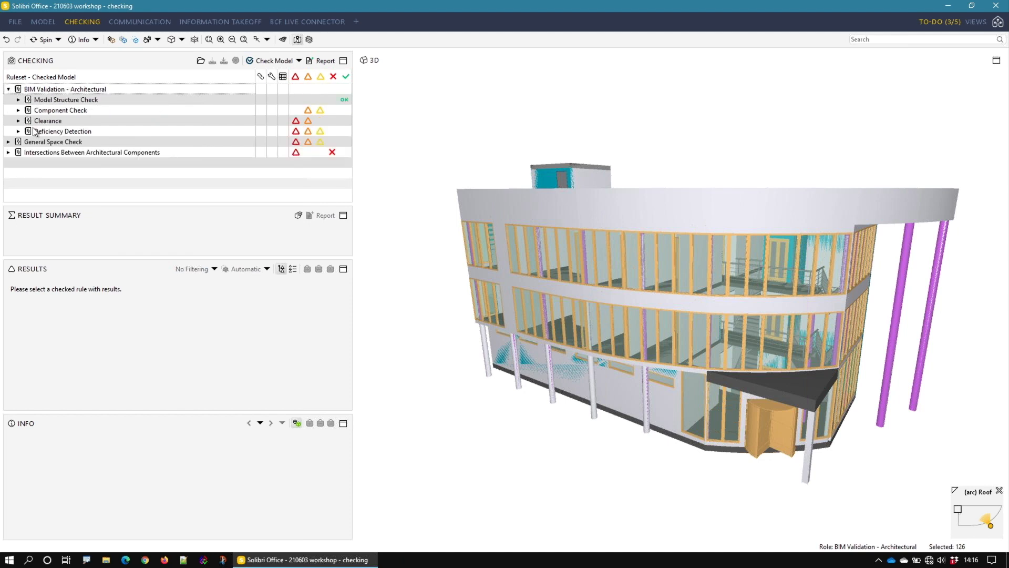
click(19, 100)
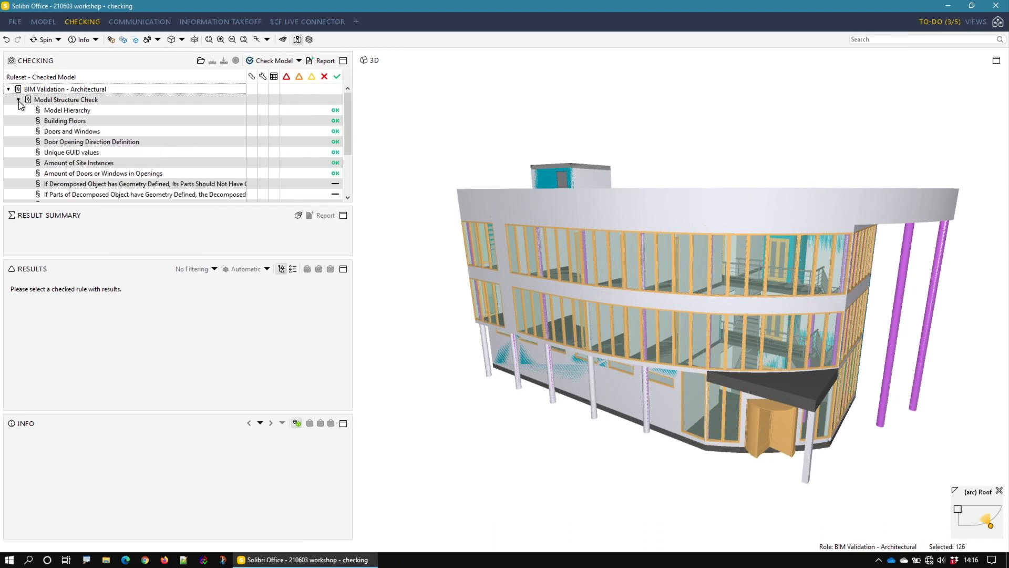
click(51, 111)
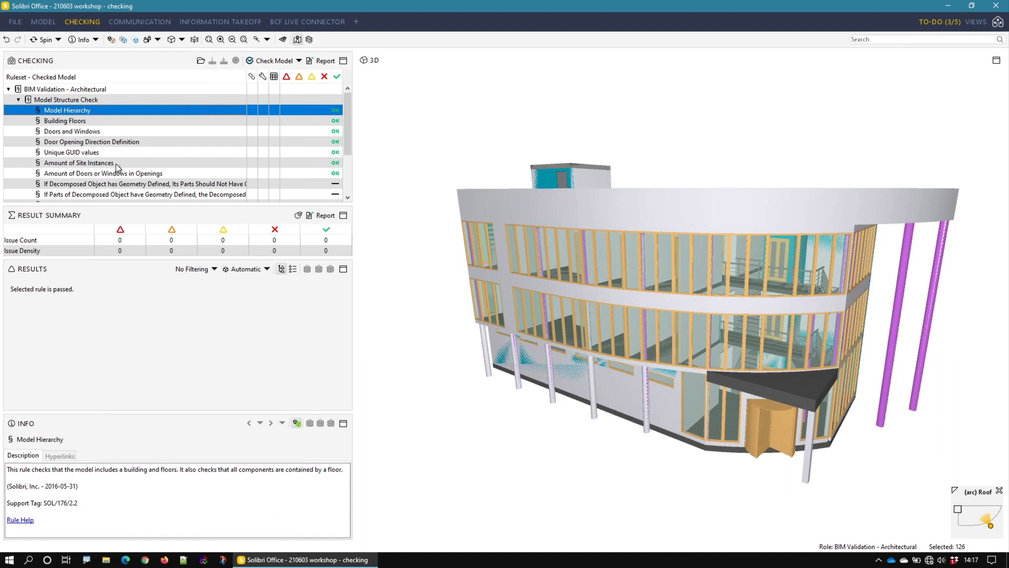
click(19, 100)
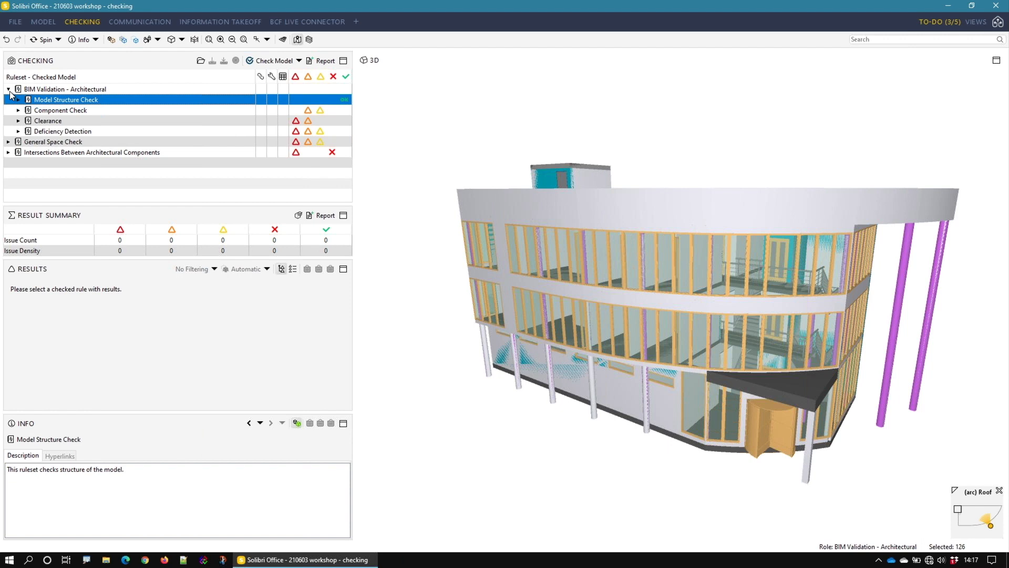
click(9, 89)
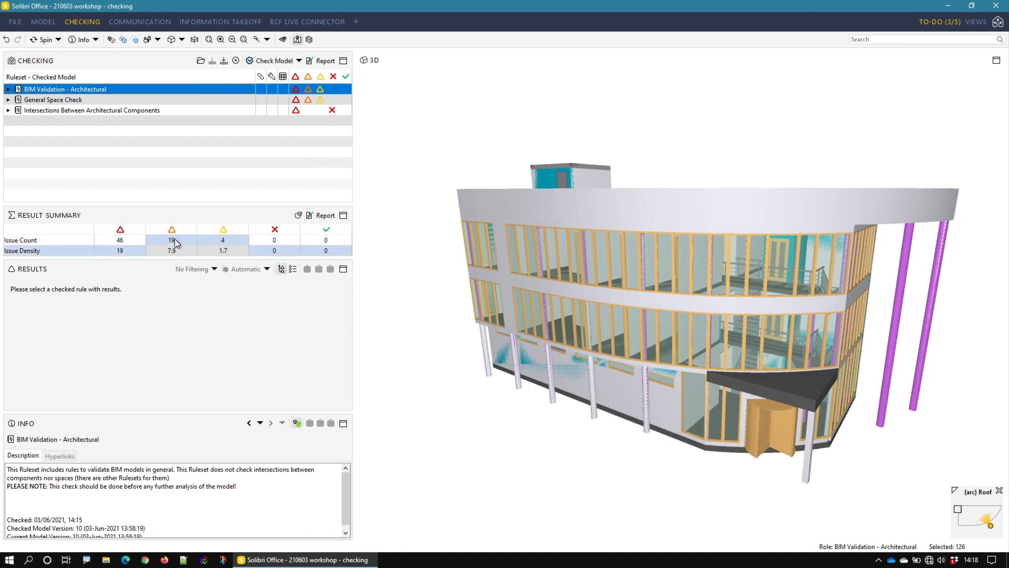
Step: Examine the critical, moderate and low severity issues of BIM Validation - Architectural in 3D, including the flagged suspended ceiling and issue density
click(125, 238)
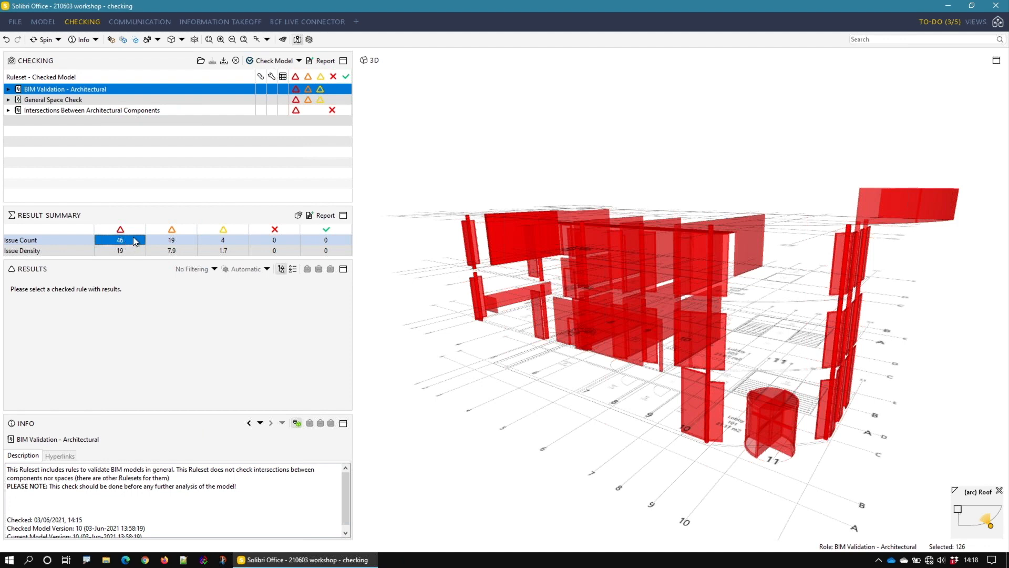
drag(793, 338, 629, 250)
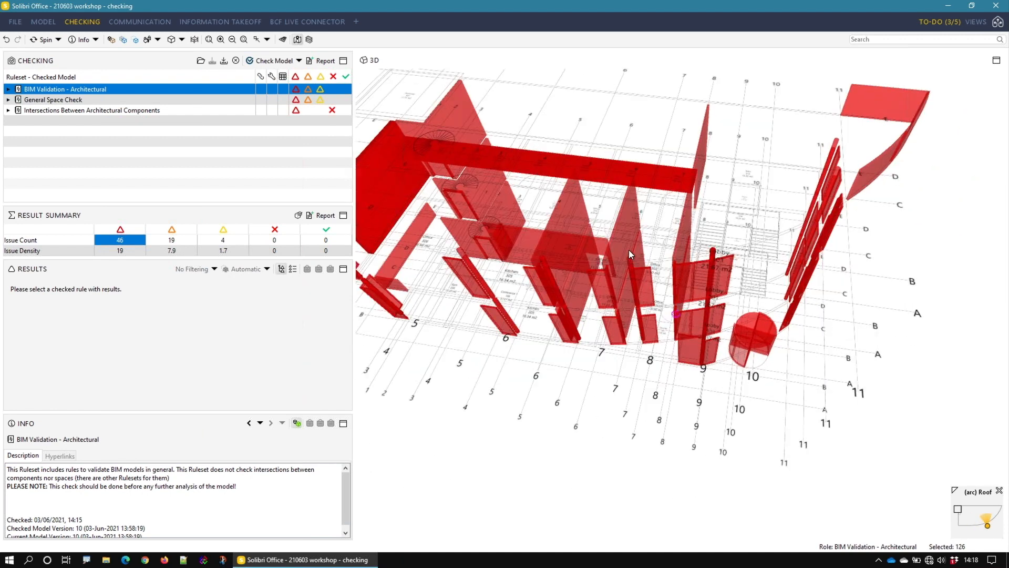
click(645, 176)
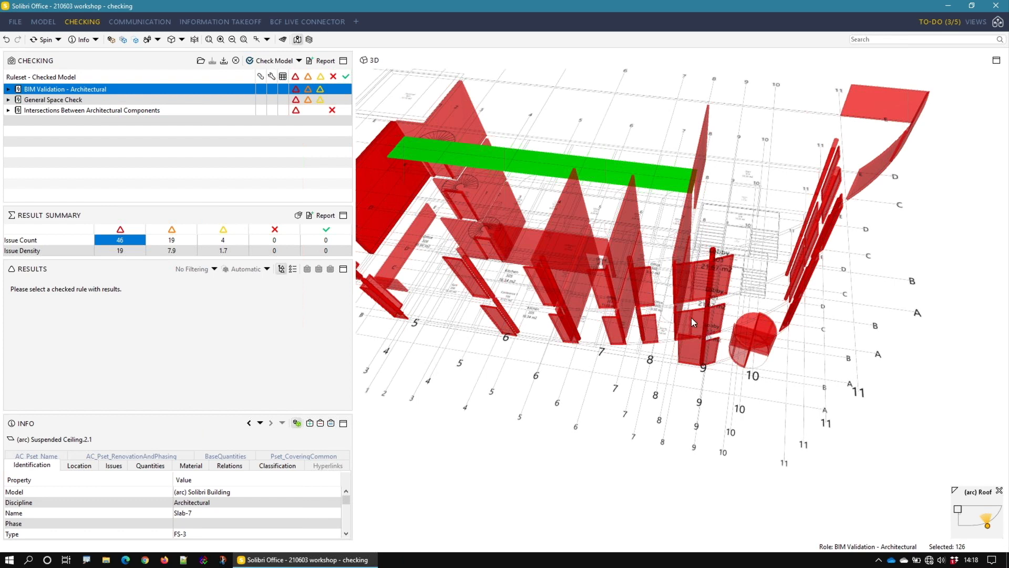
mouse_move(686, 321)
mouse_down()
mouse_move(663, 325)
mouse_move(677, 322)
mouse_up()
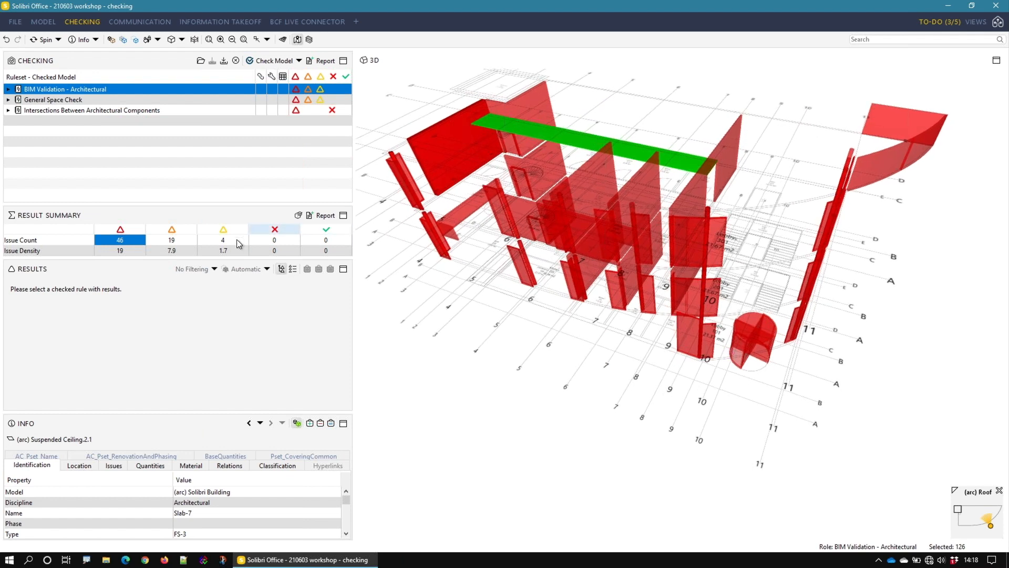
click(172, 242)
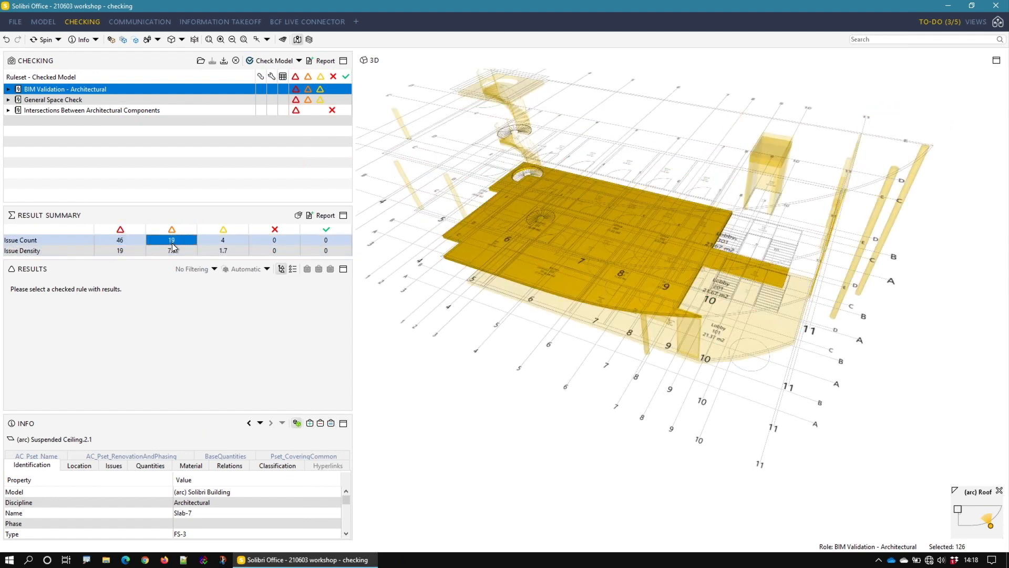
click(213, 241)
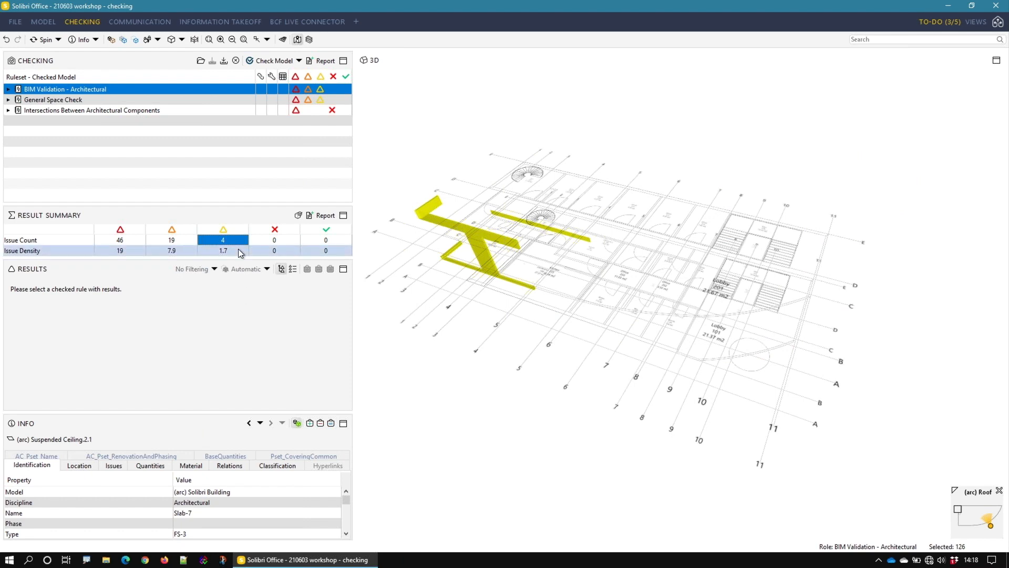
click(130, 251)
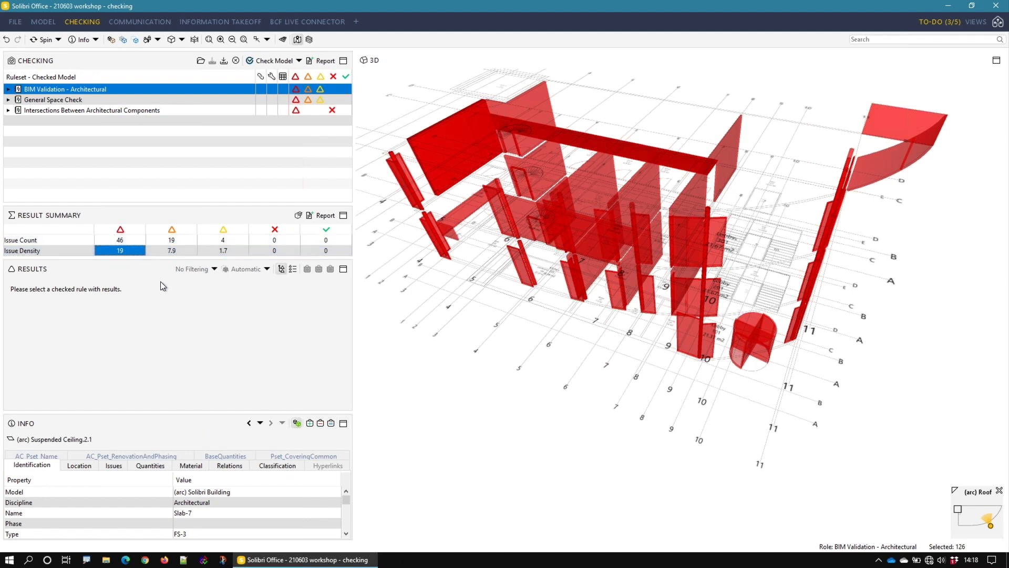
click(125, 241)
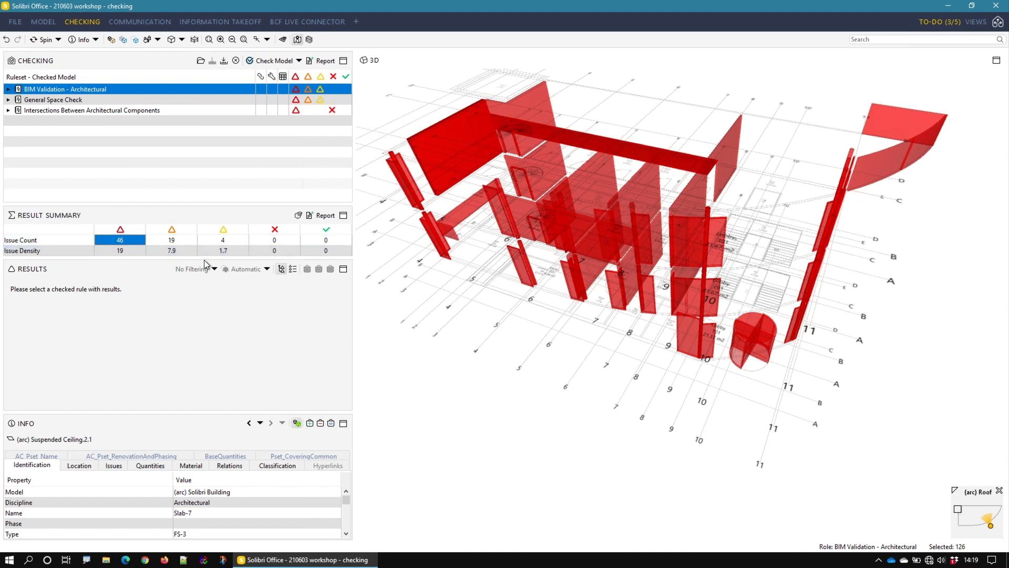
Step: Save the BIM Validation - Architectural result summary report to the desktop as BIM Validation - Architectural.xls, using CheckingSummaryTemplate.xls
click(321, 216)
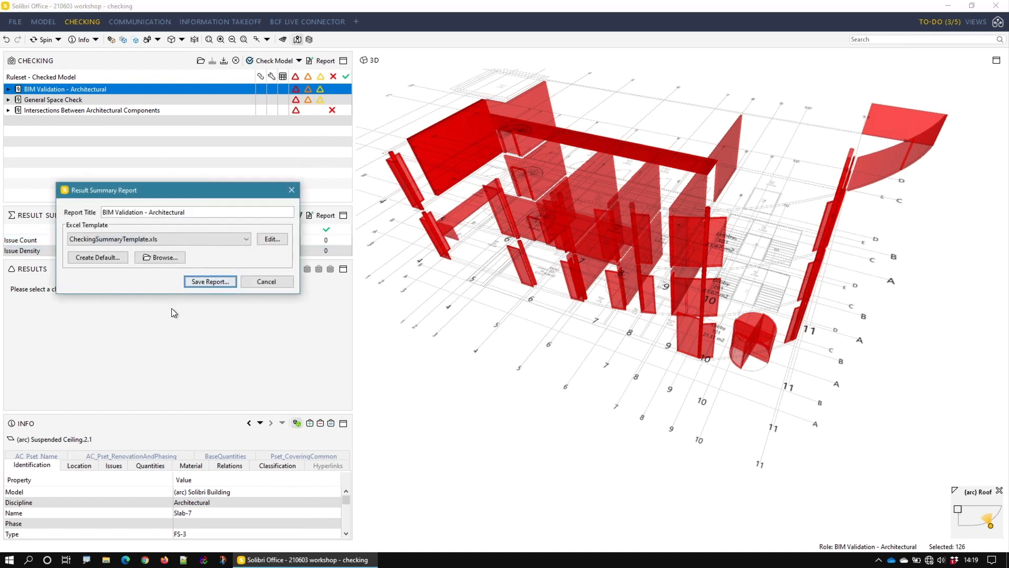
click(209, 281)
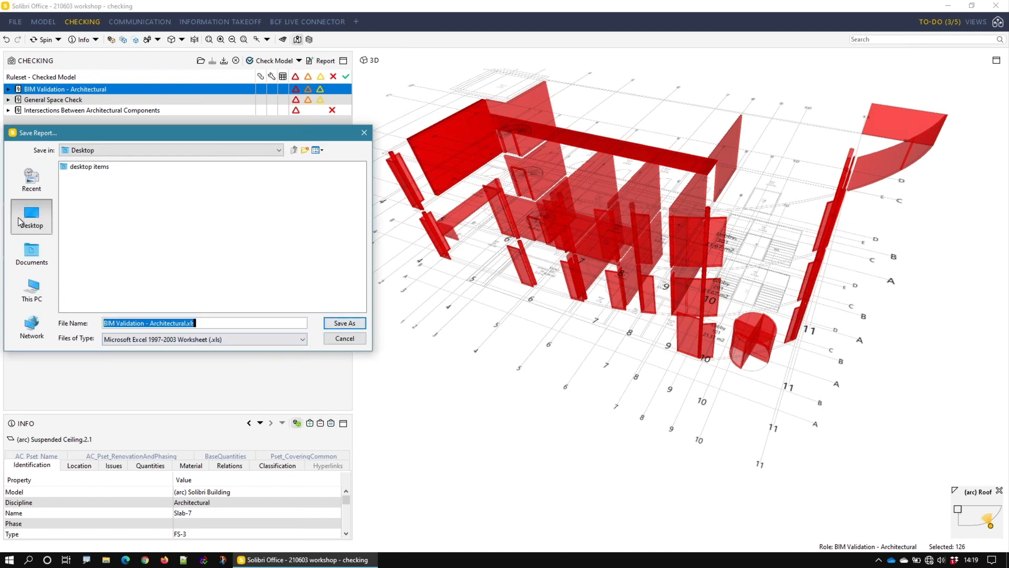
click(347, 326)
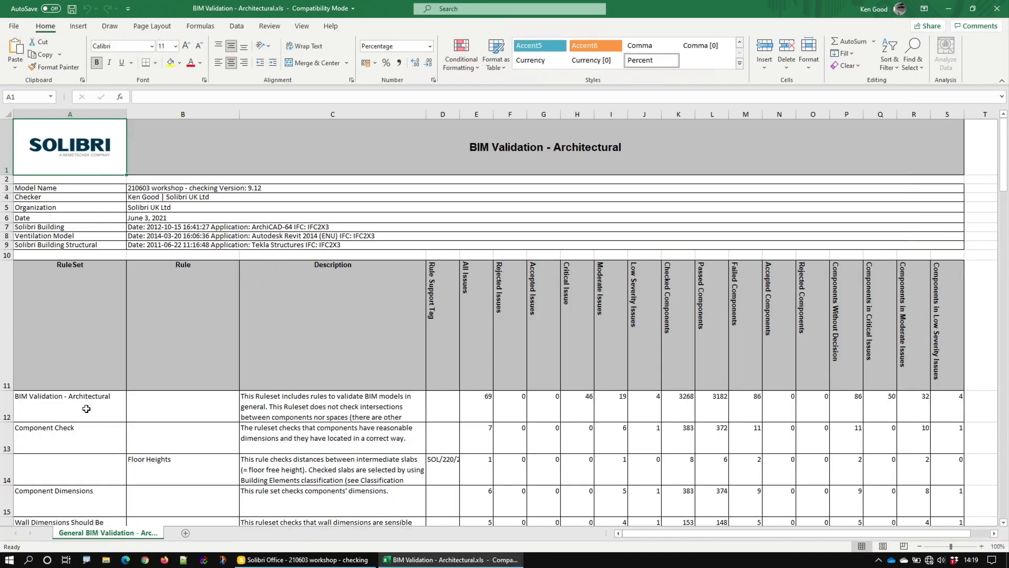
Step: Review the rulesets, rules and issue counts in the exported Excel summary report and close it
scroll(240, 471, down, 4)
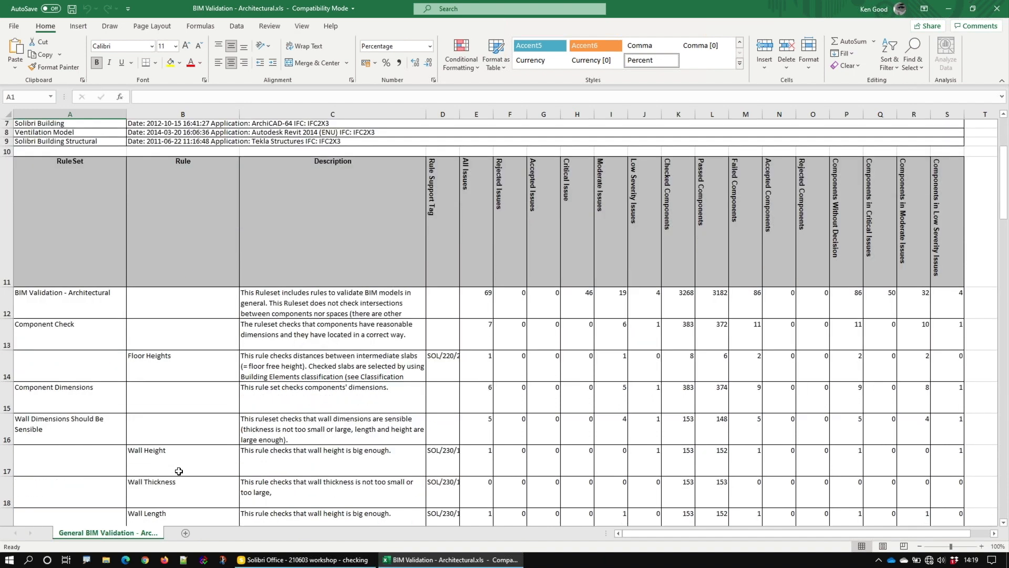
scroll(248, 349, down, 1)
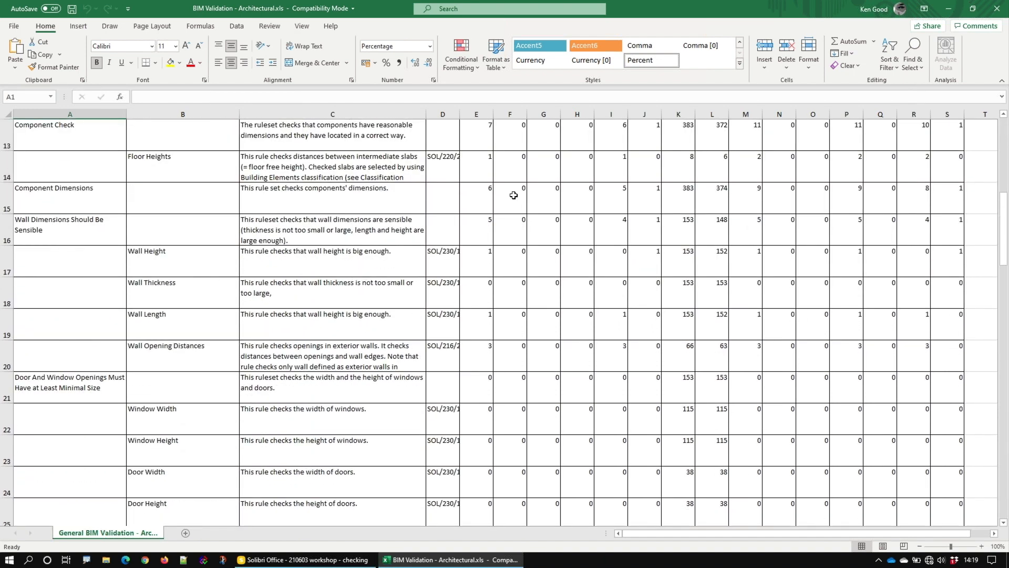
scroll(522, 221, up, 5)
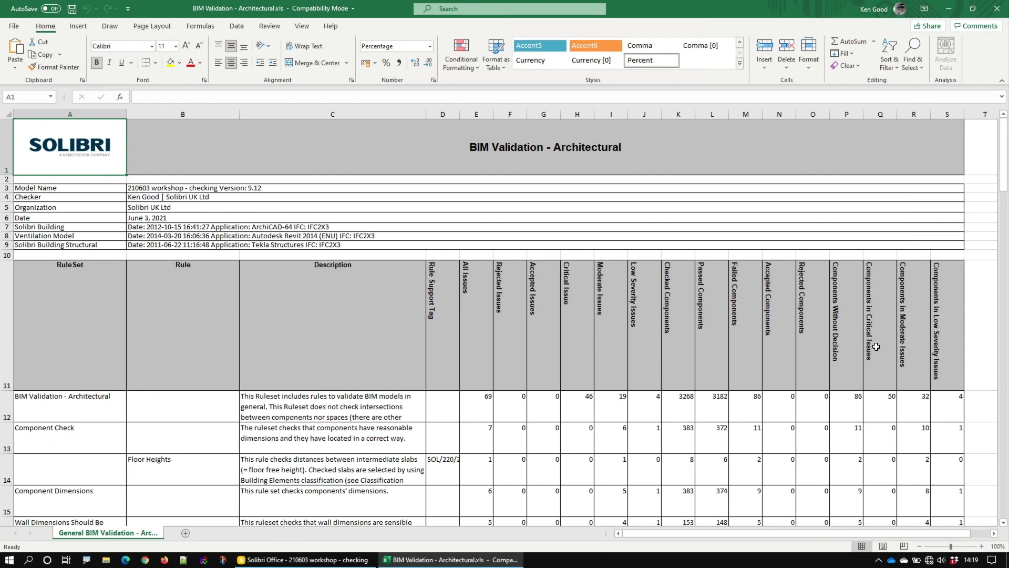
click(1000, 11)
click(1000, 11)
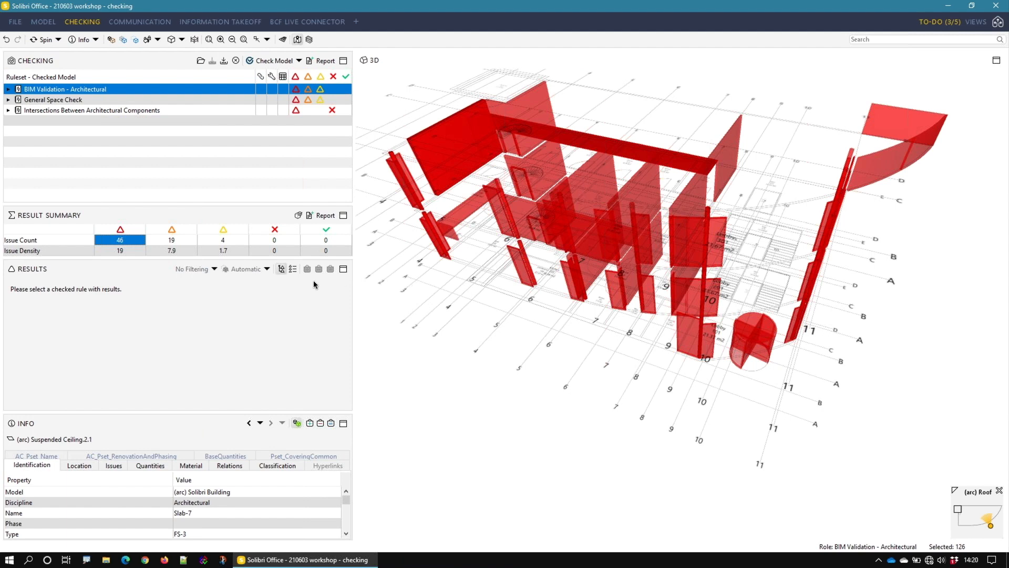
Step: Save a general PDF checking report titled Solibri Report with all content categories and high image quality
click(323, 60)
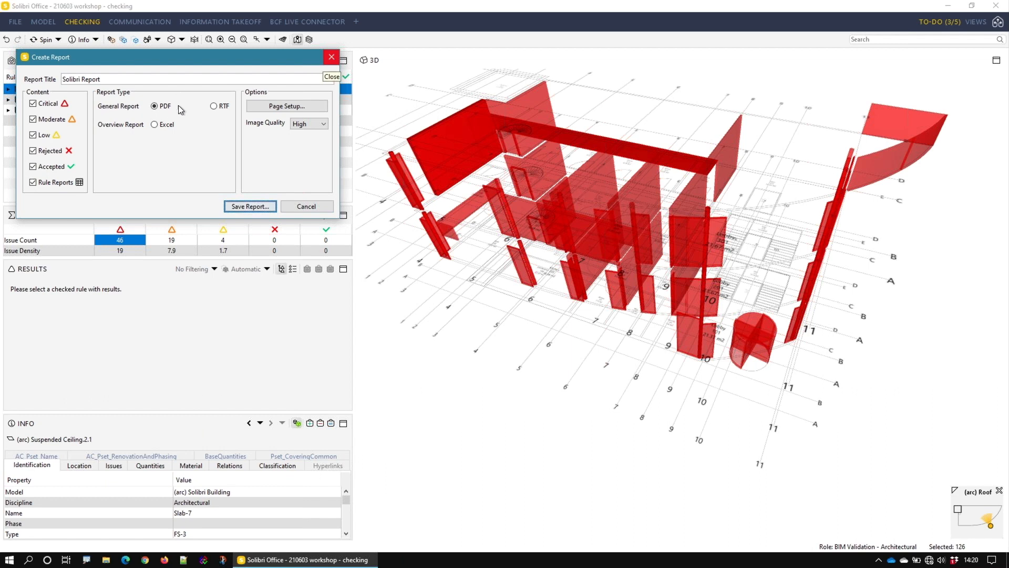
click(248, 206)
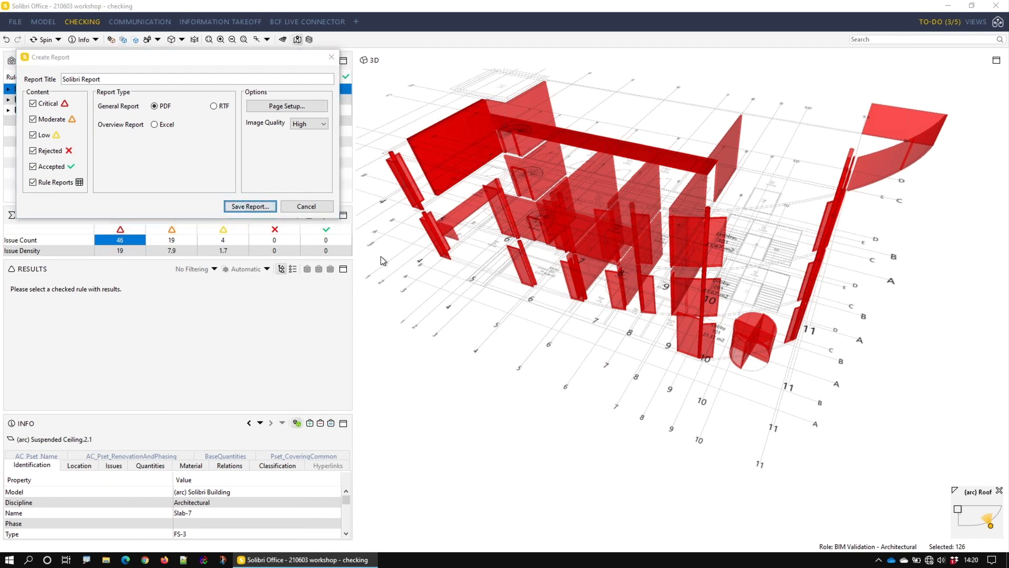
click(361, 222)
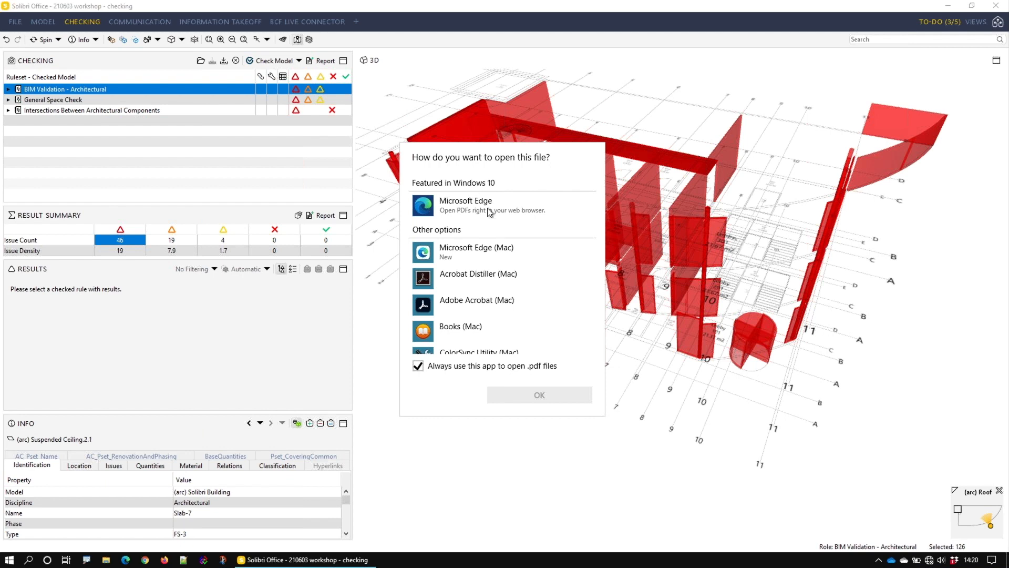
Step: Open the saved PDF report with Adobe Acrobat (Mac), keeping it as the standard app for .pdf files
scroll(476, 331, down, 5)
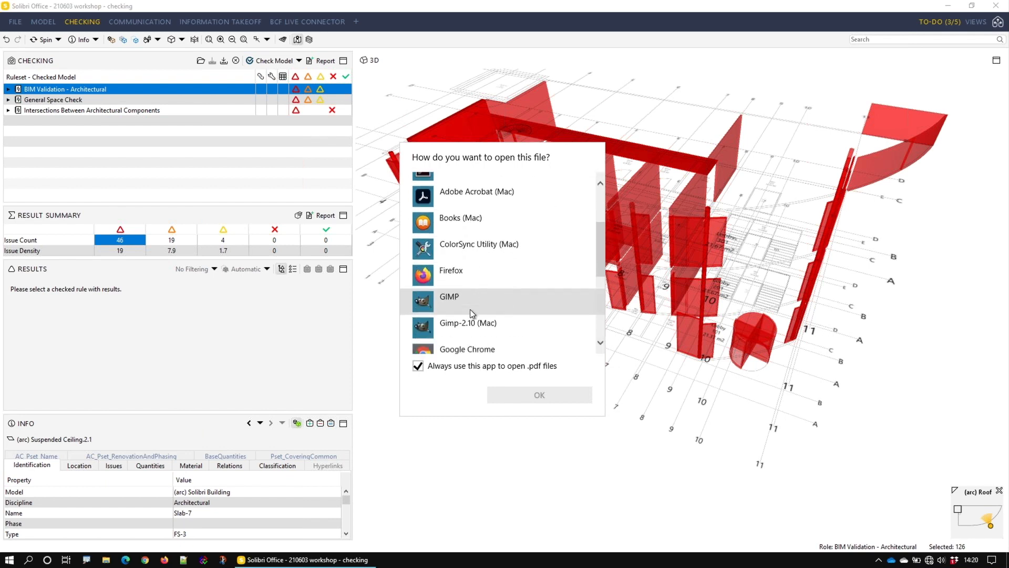
scroll(472, 313, down, 3)
scroll(470, 313, up, 6)
scroll(470, 312, down, 2)
scroll(468, 308, up, 4)
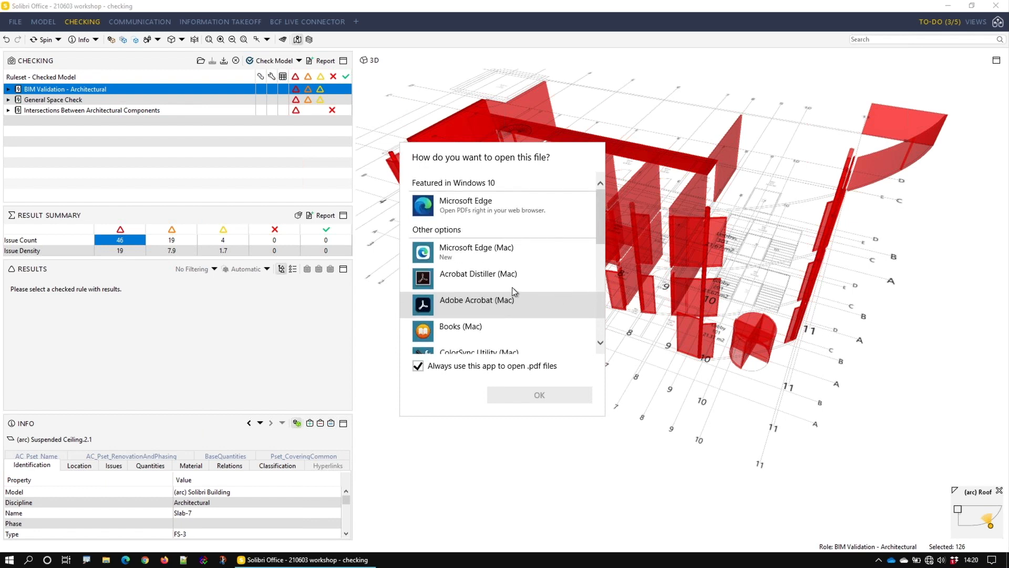
click(483, 303)
click(559, 394)
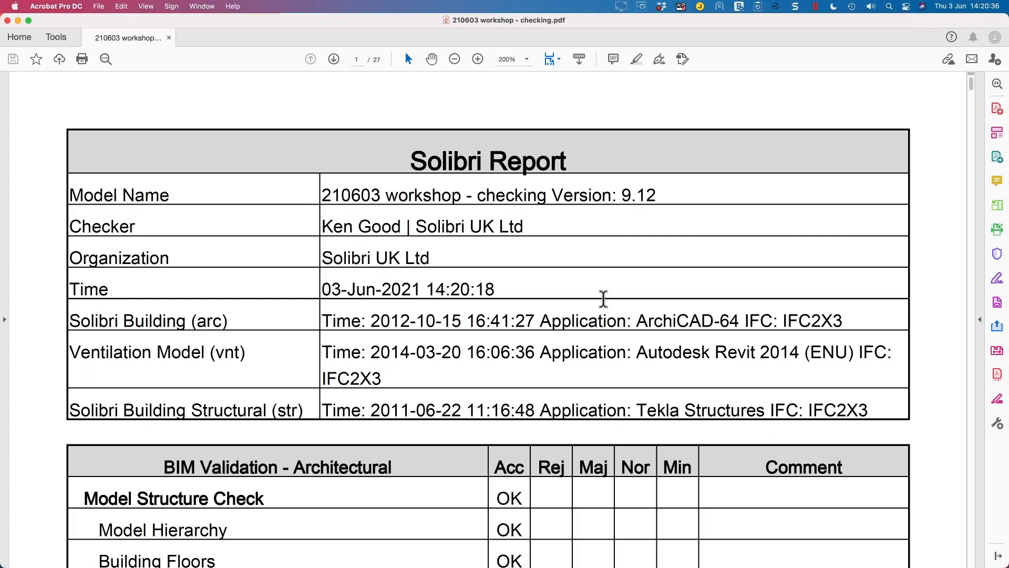
Step: Look through the PDF report one full page at a time, cancelling the content preparation, and close it to return to Solibri
click(549, 59)
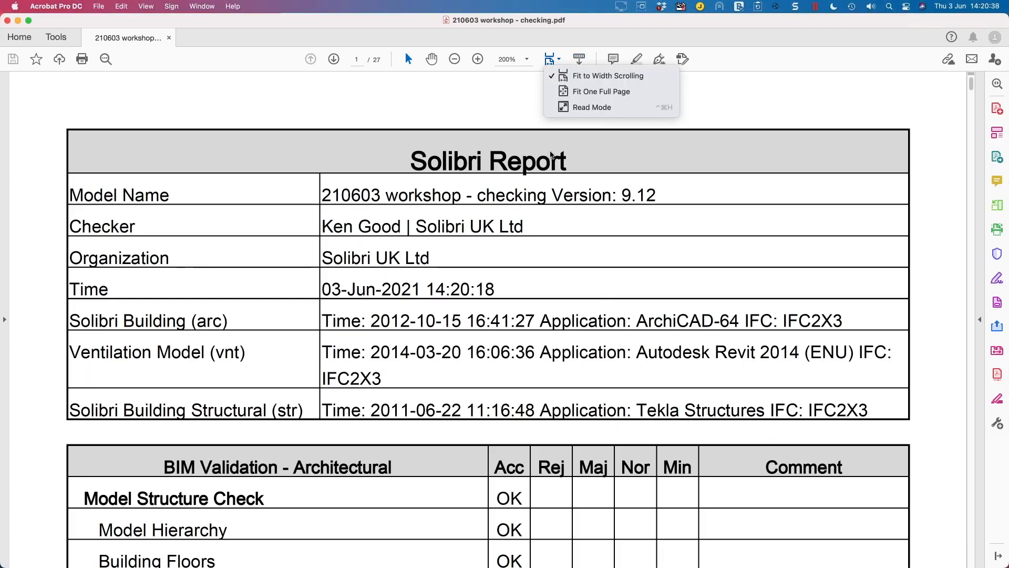
click(599, 92)
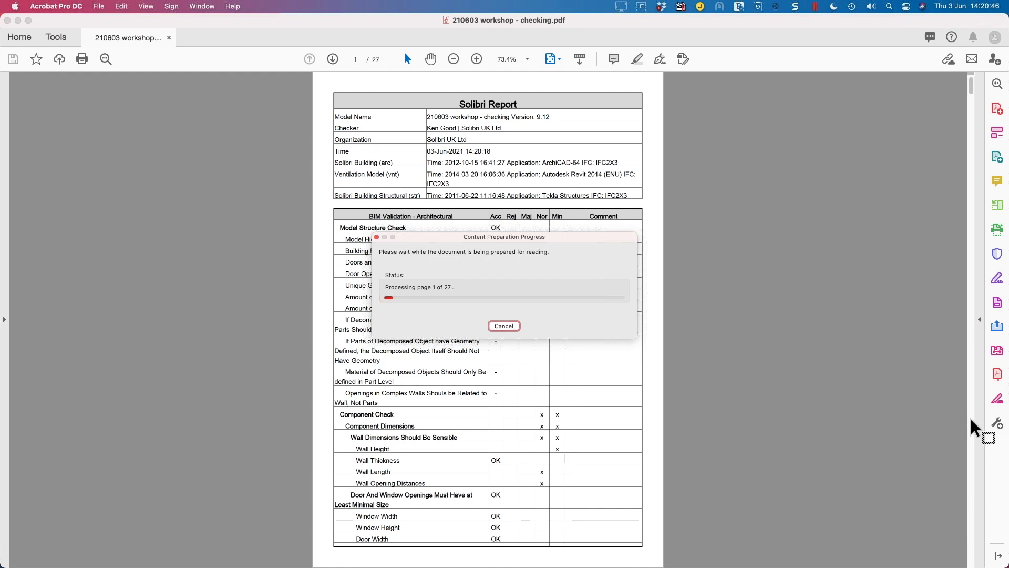
click(840, 376)
scroll(840, 376, down, 20)
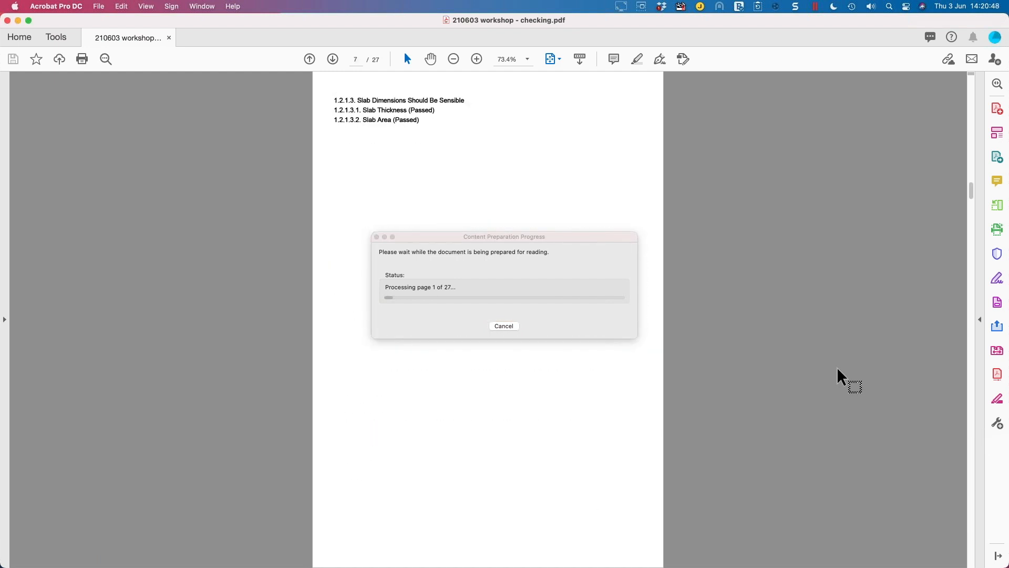
scroll(840, 376, down, 20)
scroll(839, 376, down, 12)
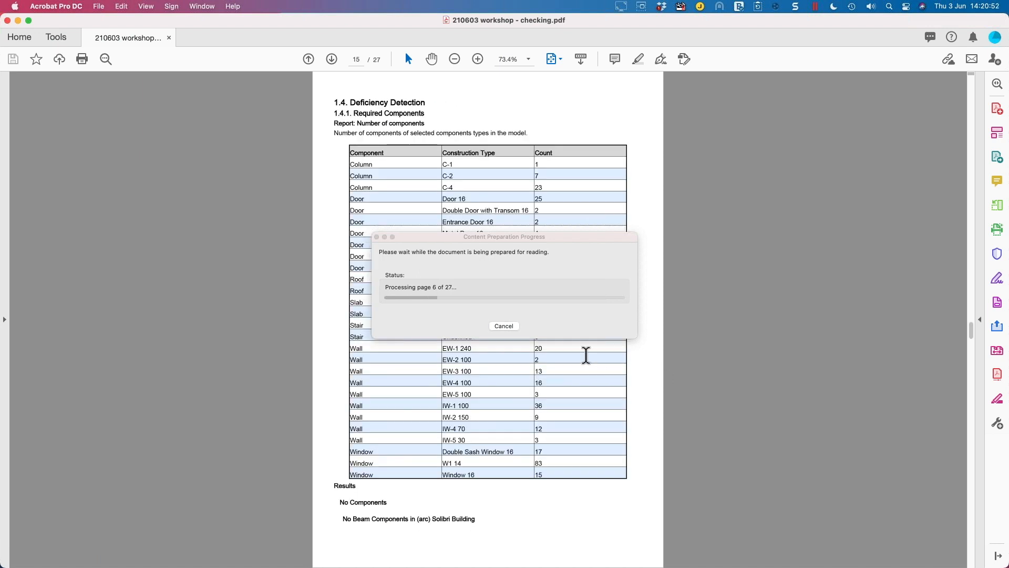
click(507, 327)
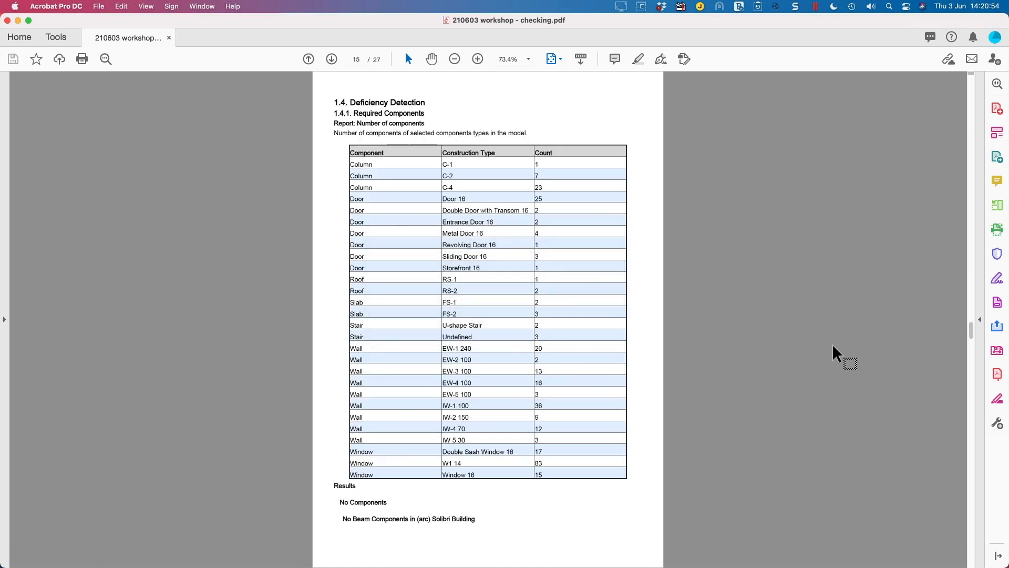
scroll(834, 353, down, 20)
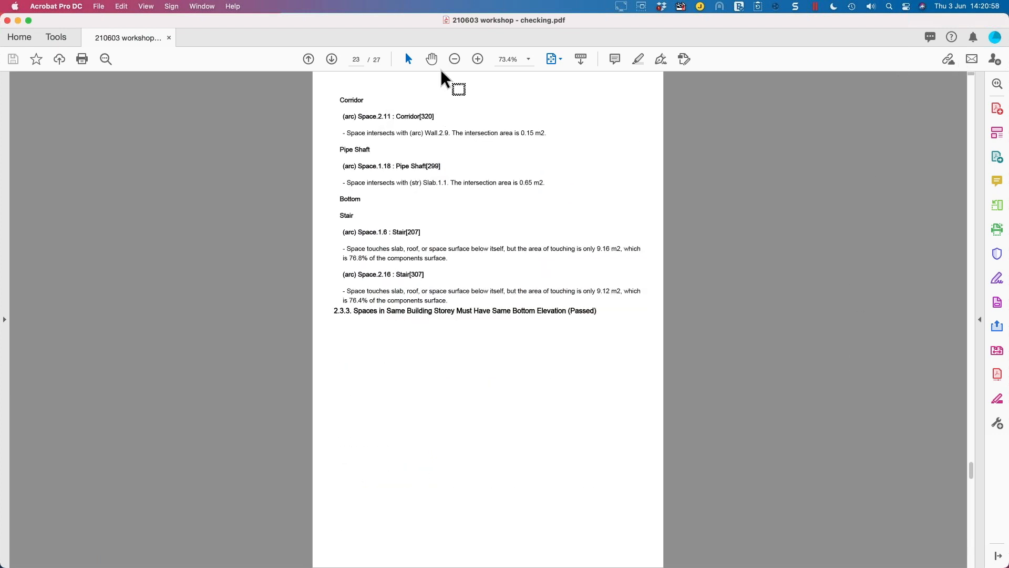
click(8, 23)
key(ctrl+Up)
click(504, 52)
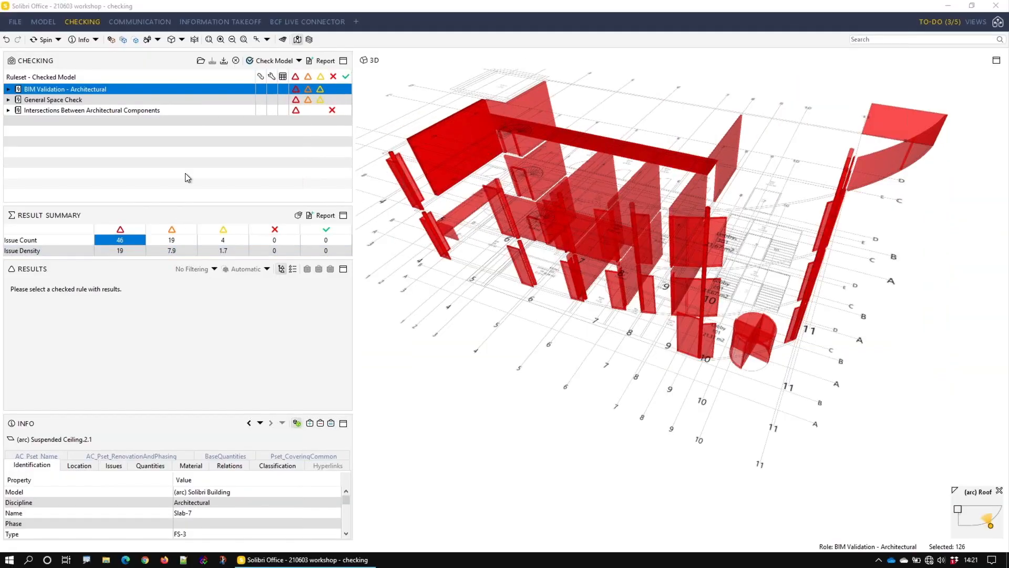
Step: Show the combined result summary of all three checked rulesets
drag(96, 92, 74, 119)
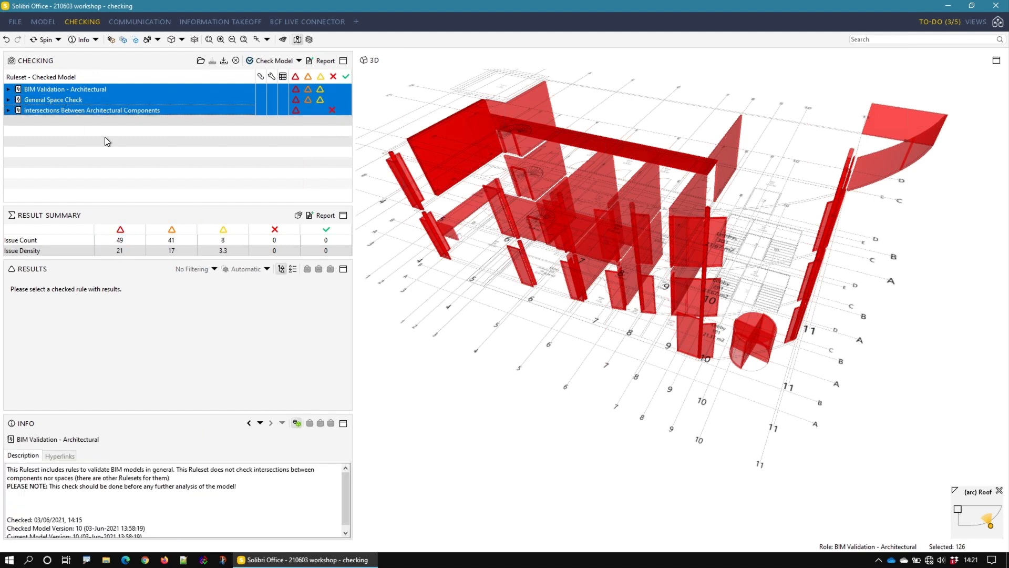
Step: Show in 3D the components behind the critical, moderate and low severity issues, one severity at a time
click(121, 241)
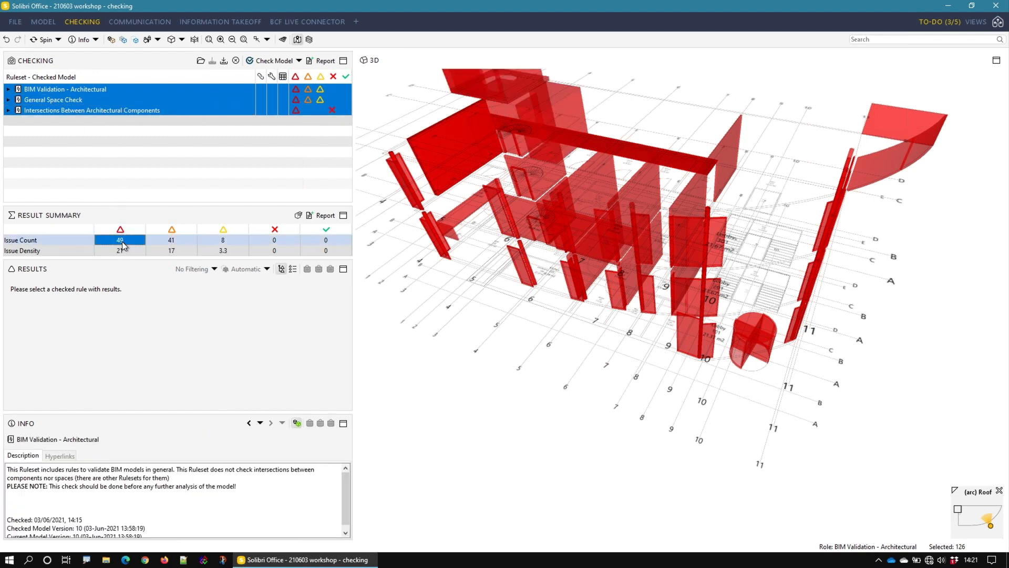
click(172, 242)
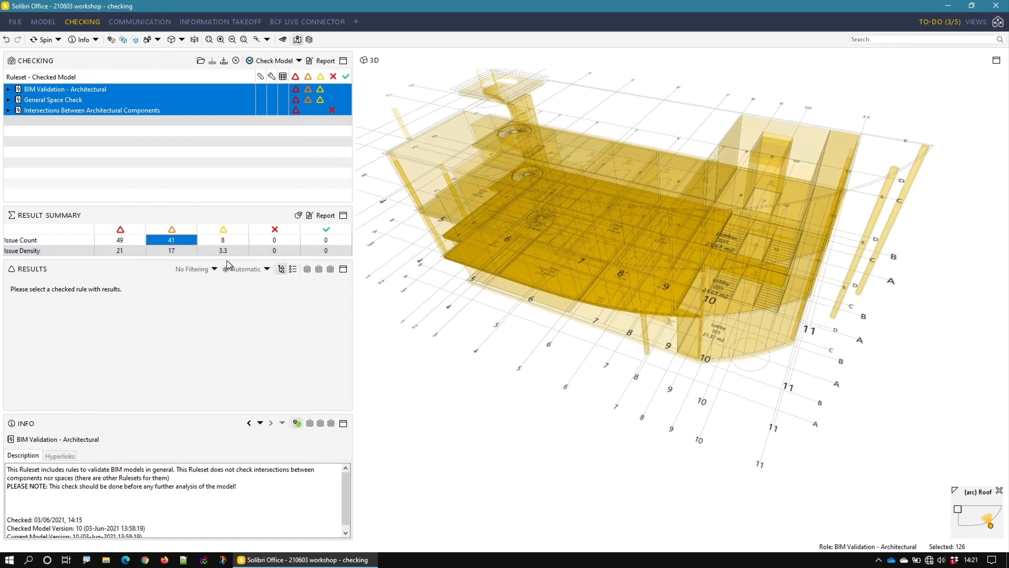
click(223, 243)
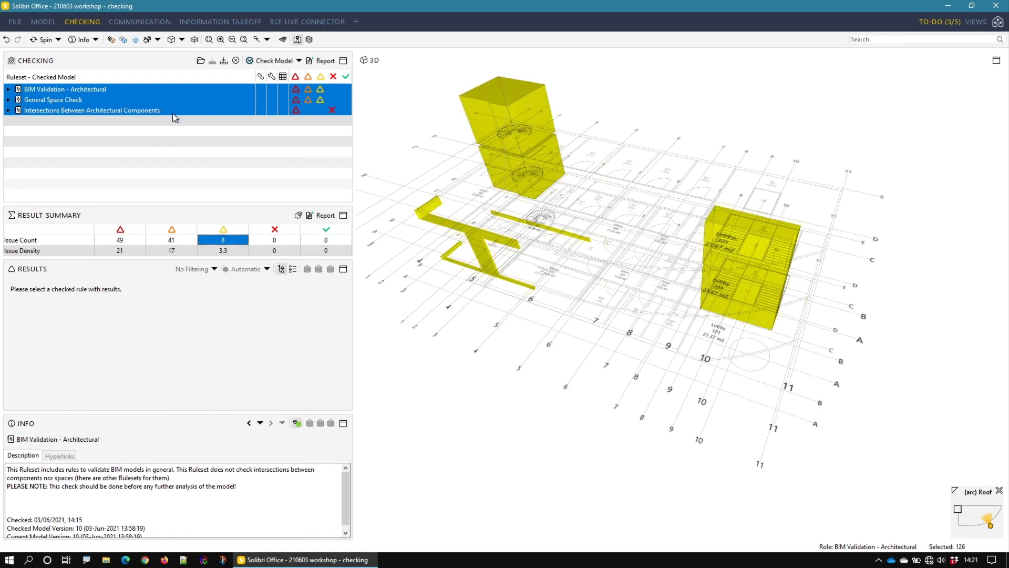
Step: Expand the BIM Validation - Architectural and General Space Check rulesets, and list the rules of Model Structure Check
click(50, 89)
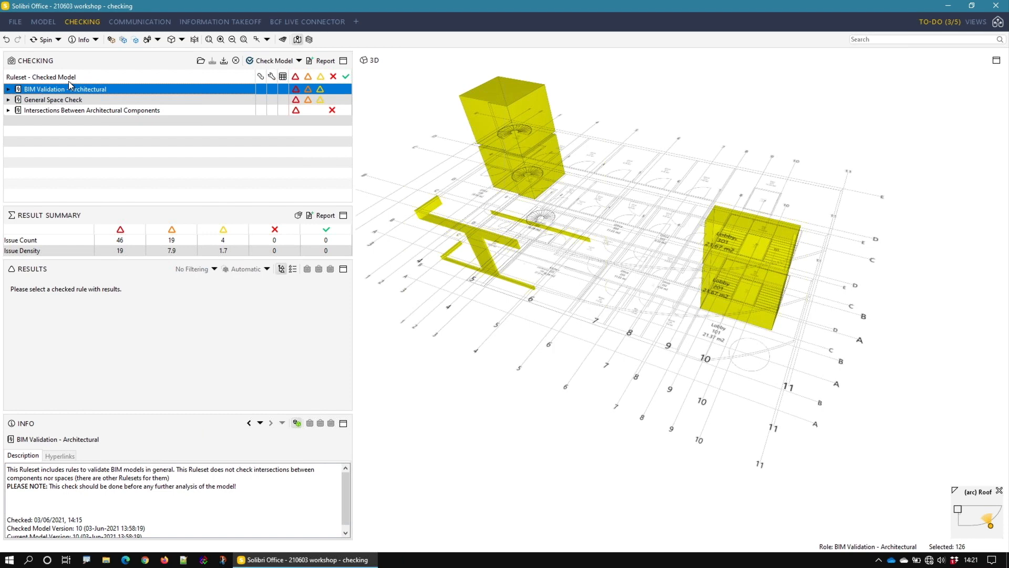
click(8, 90)
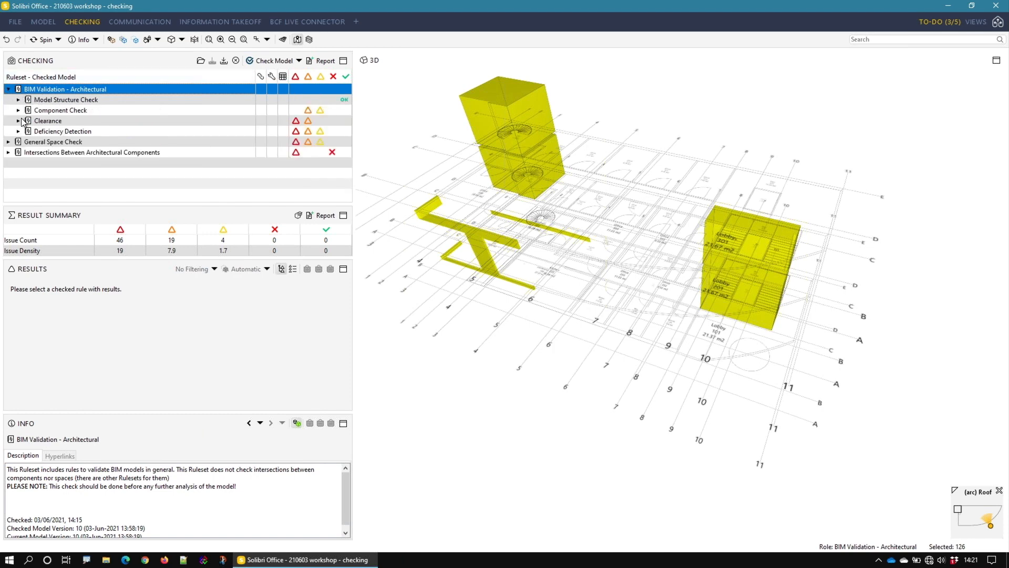
click(9, 142)
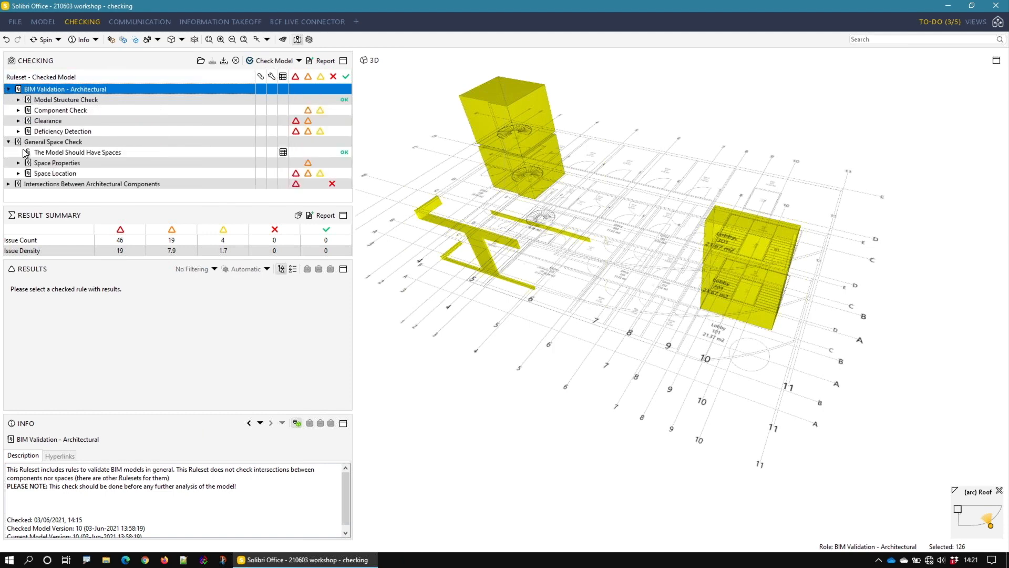
click(19, 100)
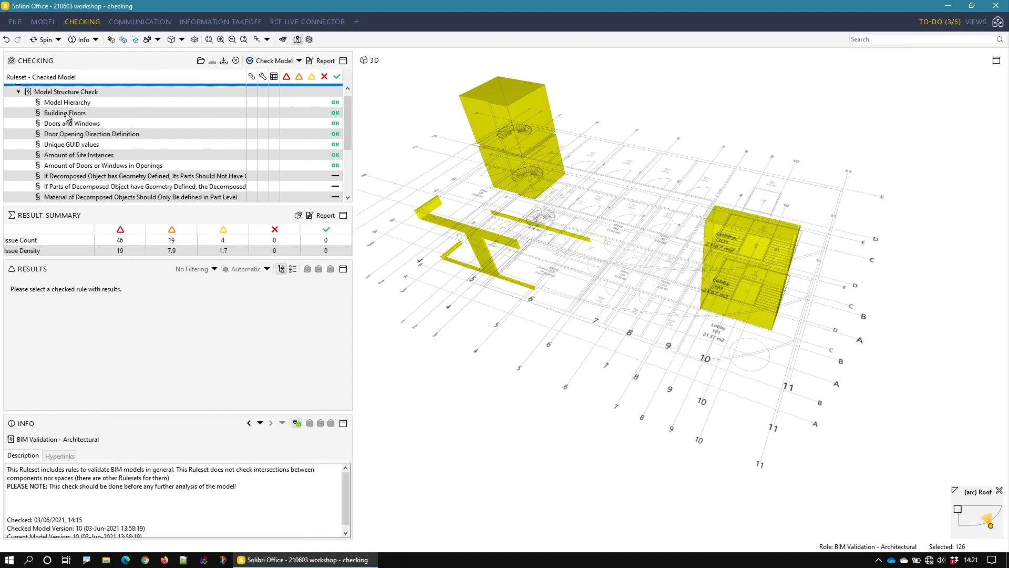
scroll(67, 118, up, 1)
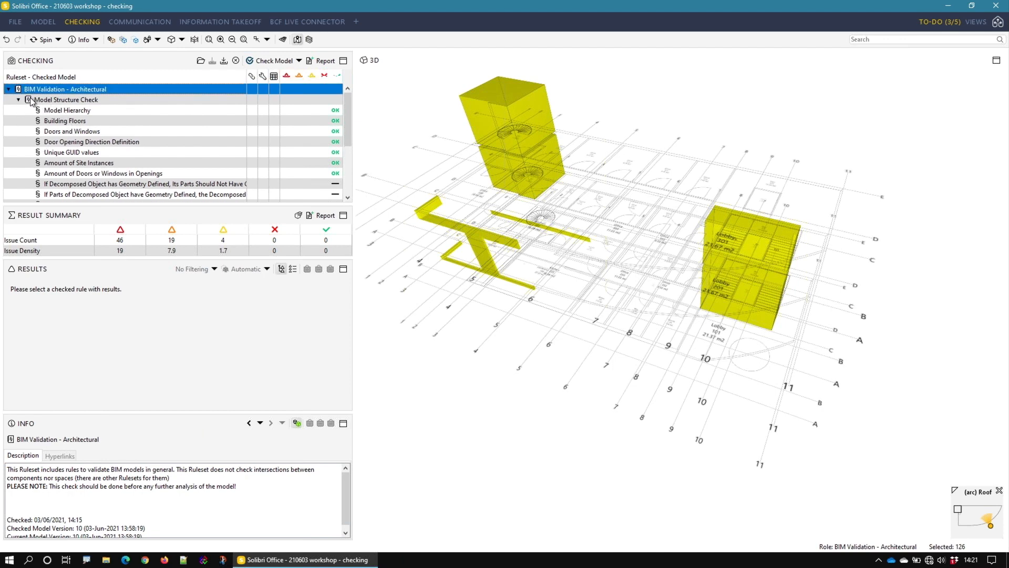
Step: Read the descriptions of the Model Structure Check ruleset and its Model Hierarchy rule
click(57, 100)
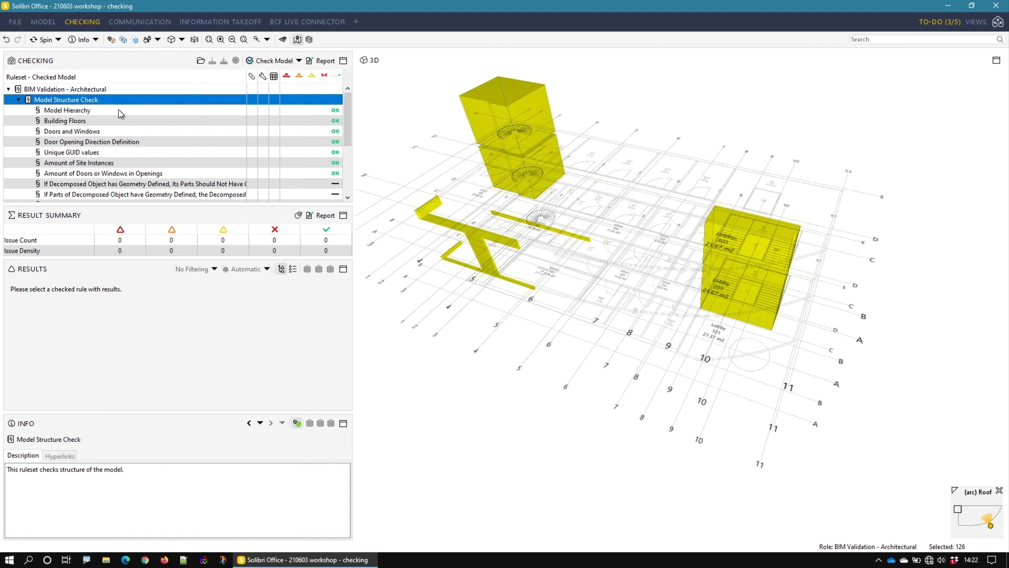
click(92, 112)
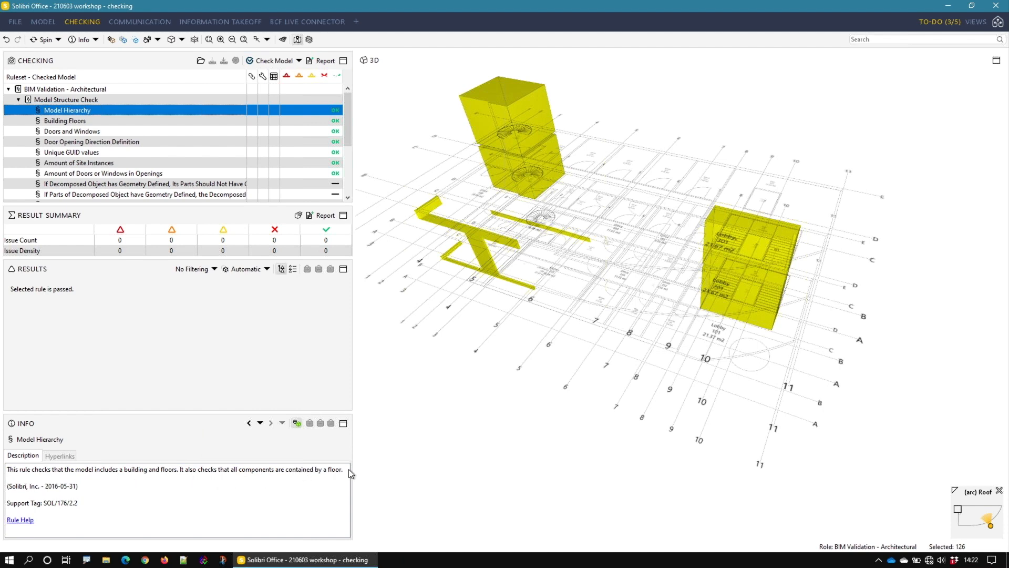
drag(346, 468, 10, 471)
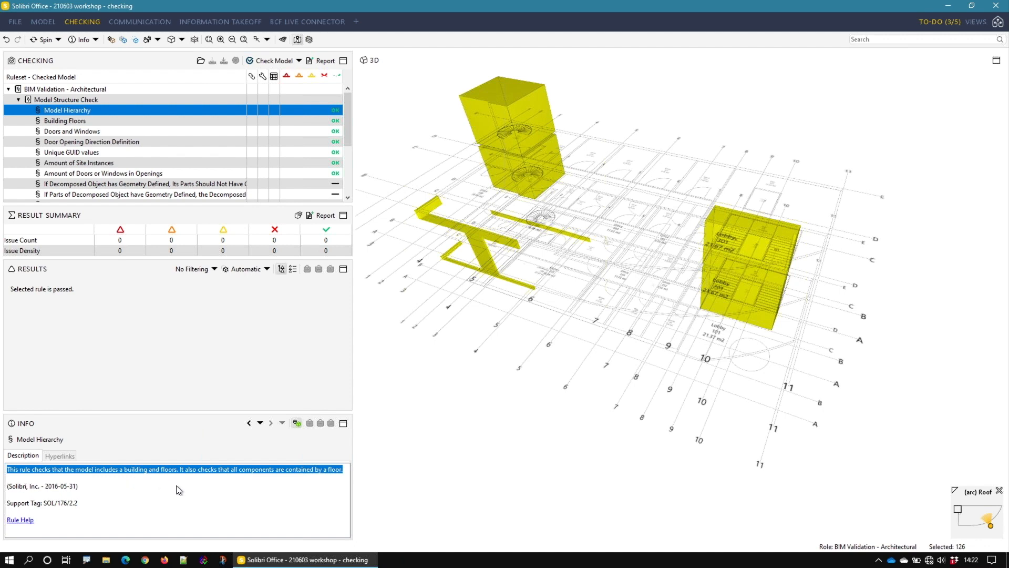
Step: Read the Unique GUID values rule, show the whole model in 3D and compare the GUIDs of several facade windows
click(77, 154)
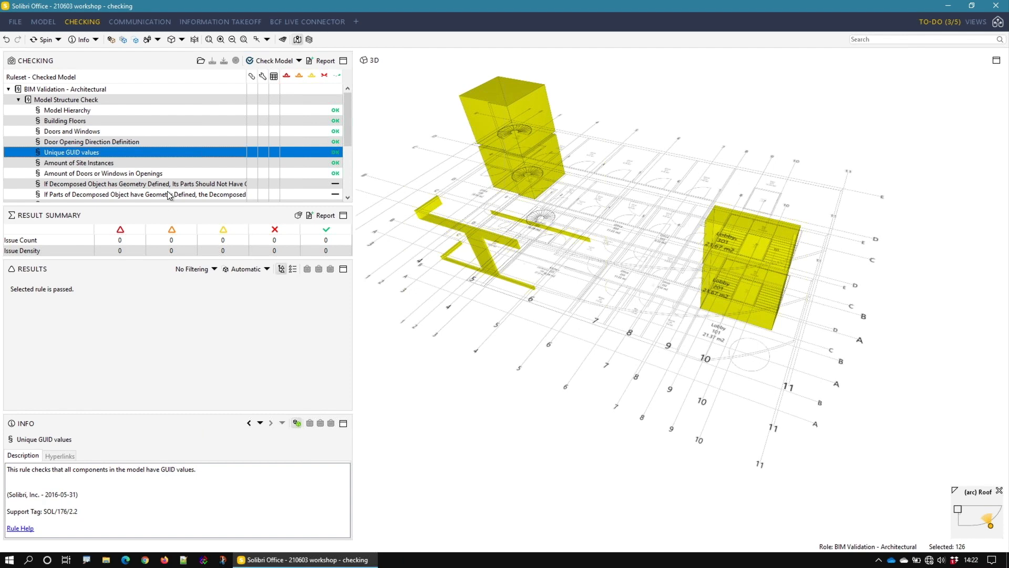
click(111, 40)
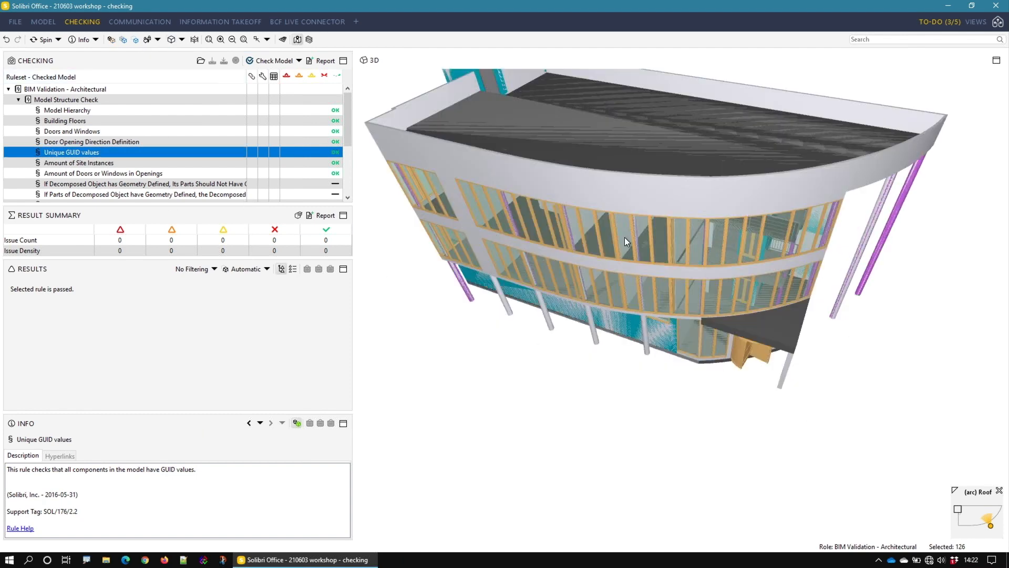
click(609, 232)
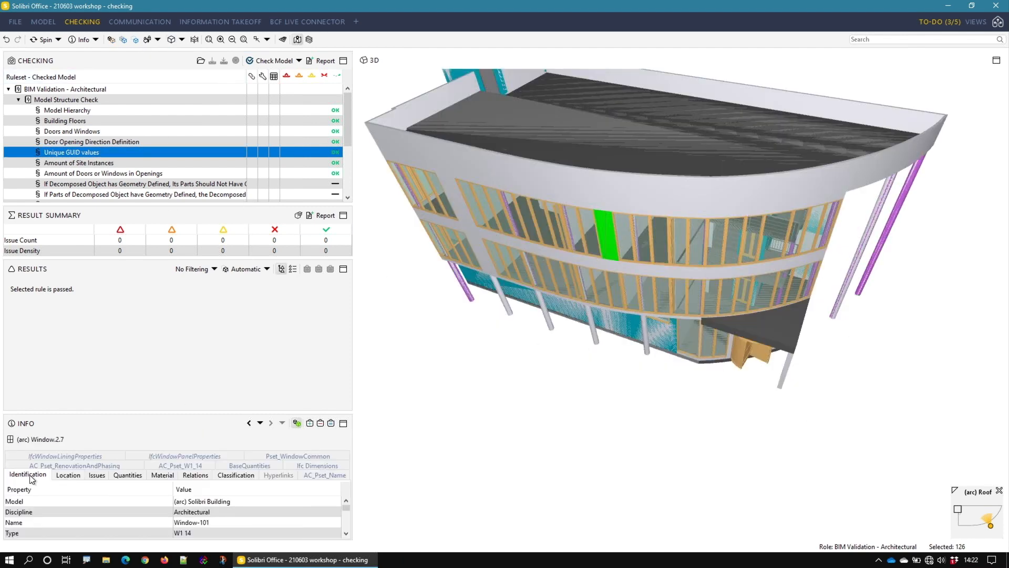
scroll(182, 505, down, 5)
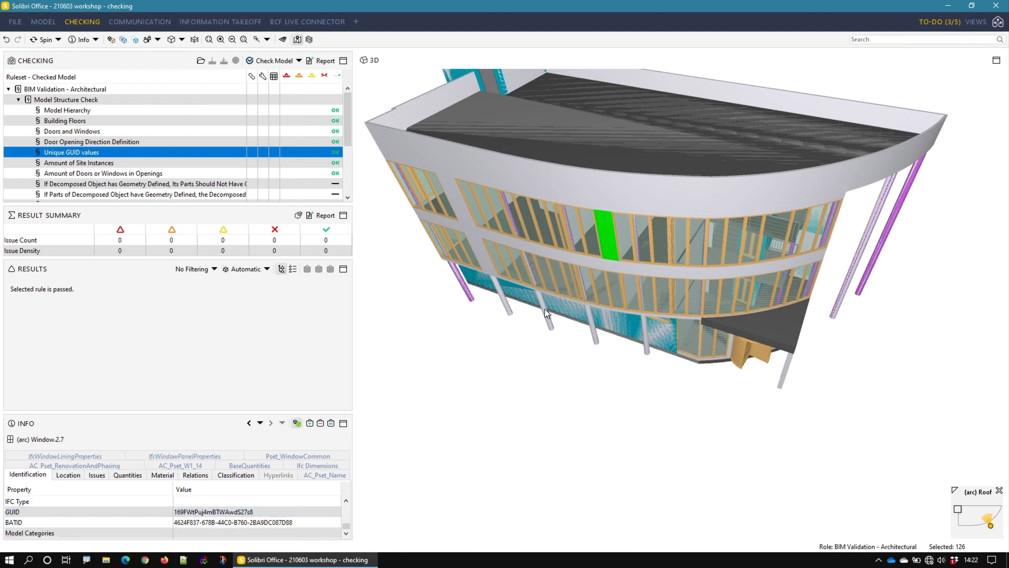
click(624, 245)
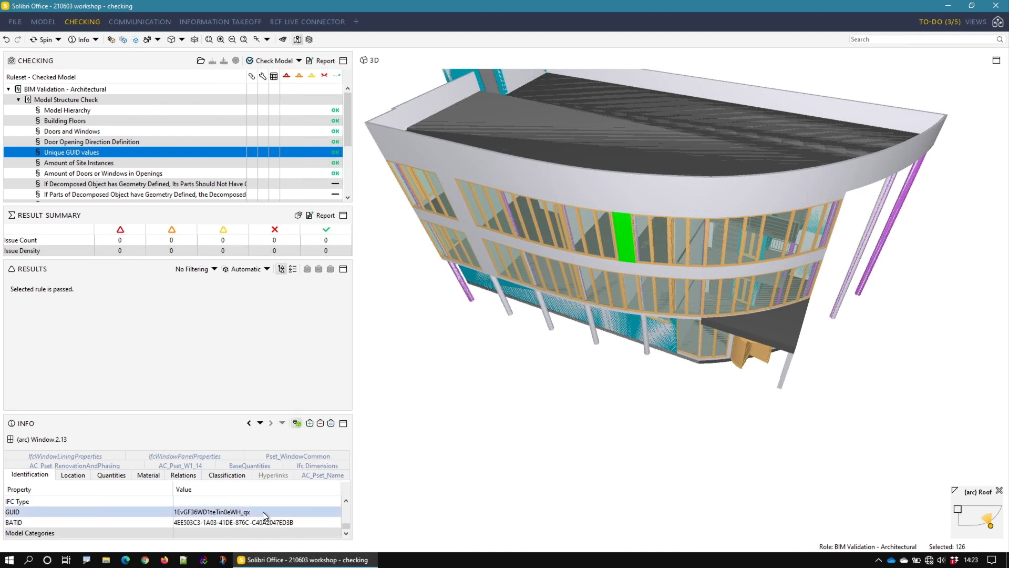
click(642, 254)
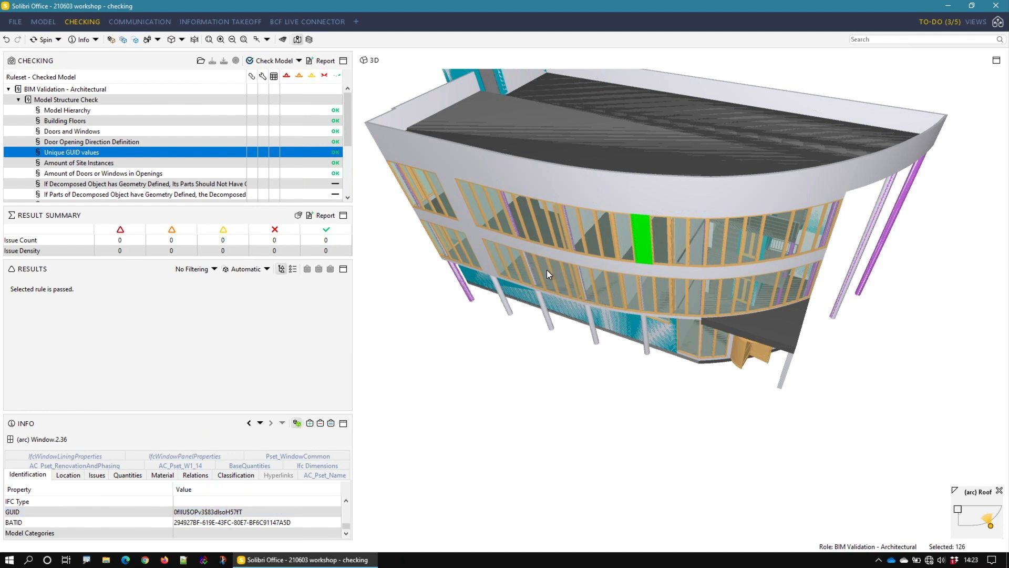
click(540, 292)
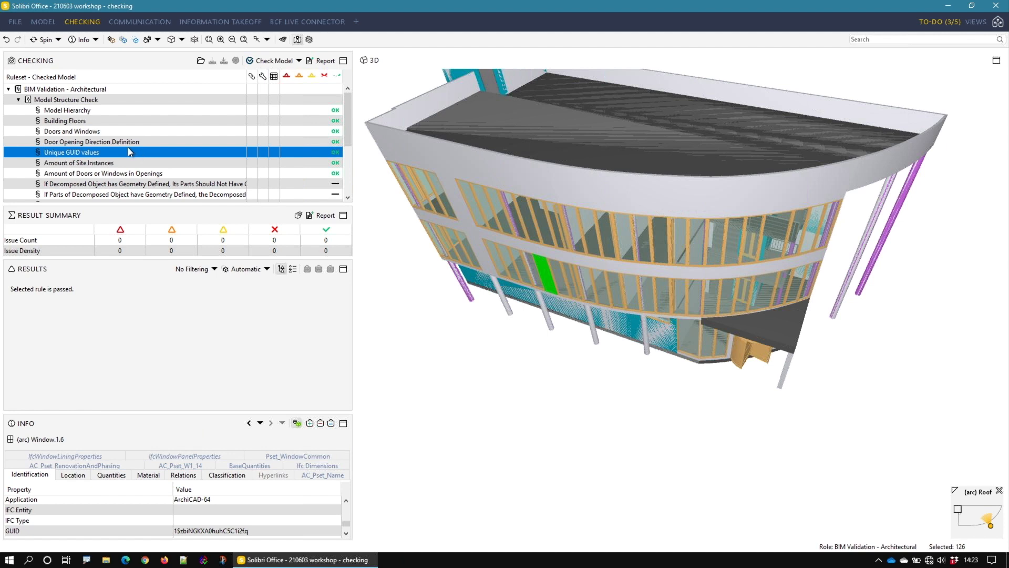
Step: Look over the remaining Model Structure Check rules and collapse that ruleset
scroll(345, 115, down, 3)
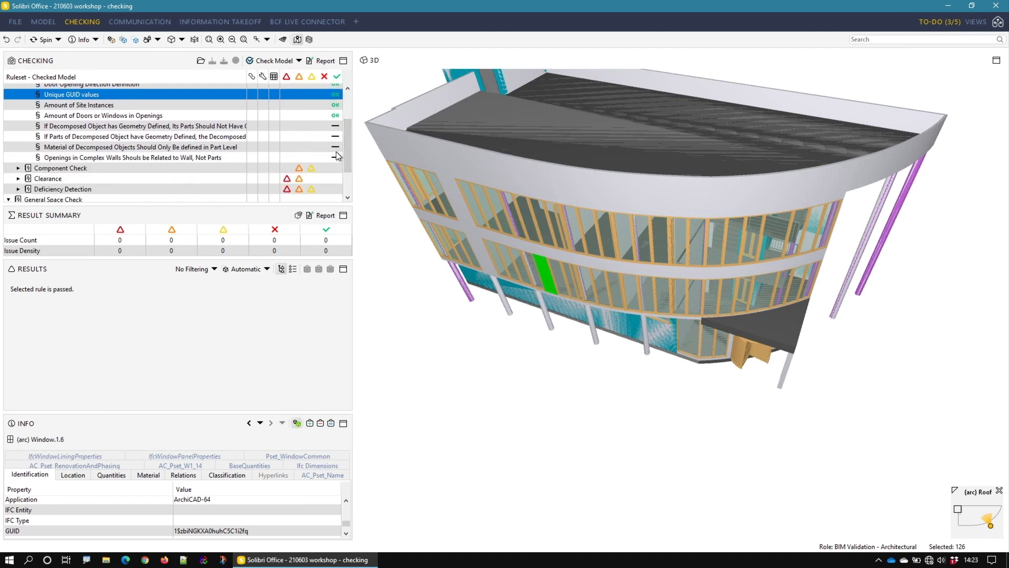
scroll(95, 139, up, 3)
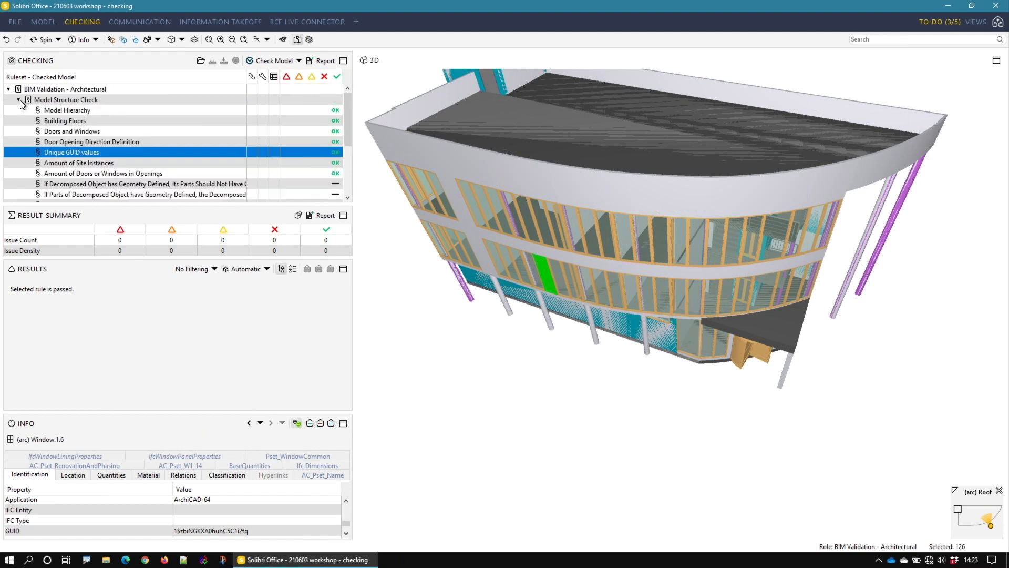
click(19, 99)
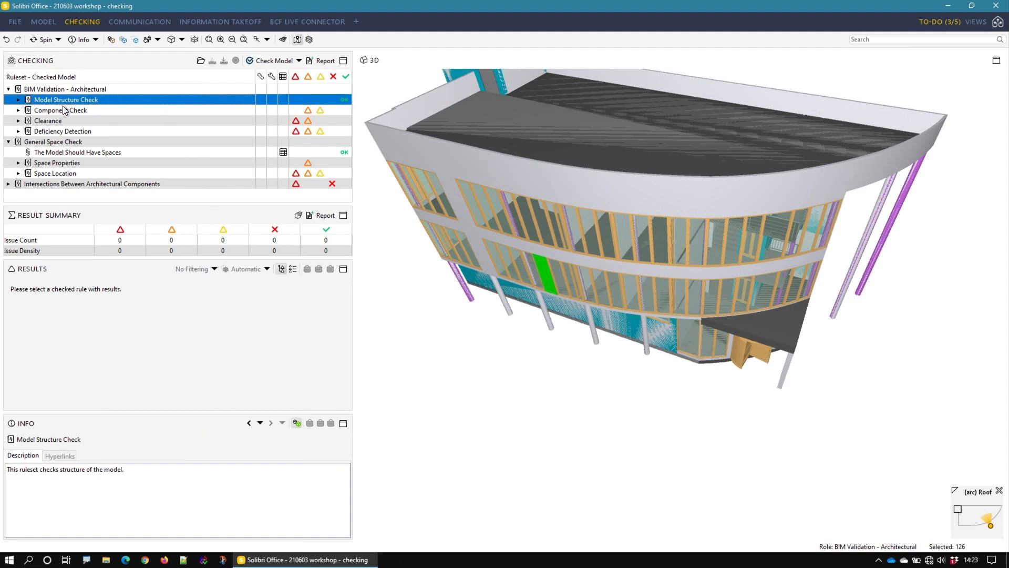
Step: Expand Component Check and Component Dimensions down to the rules under Wall Dimensions Should Be Sensible
click(19, 110)
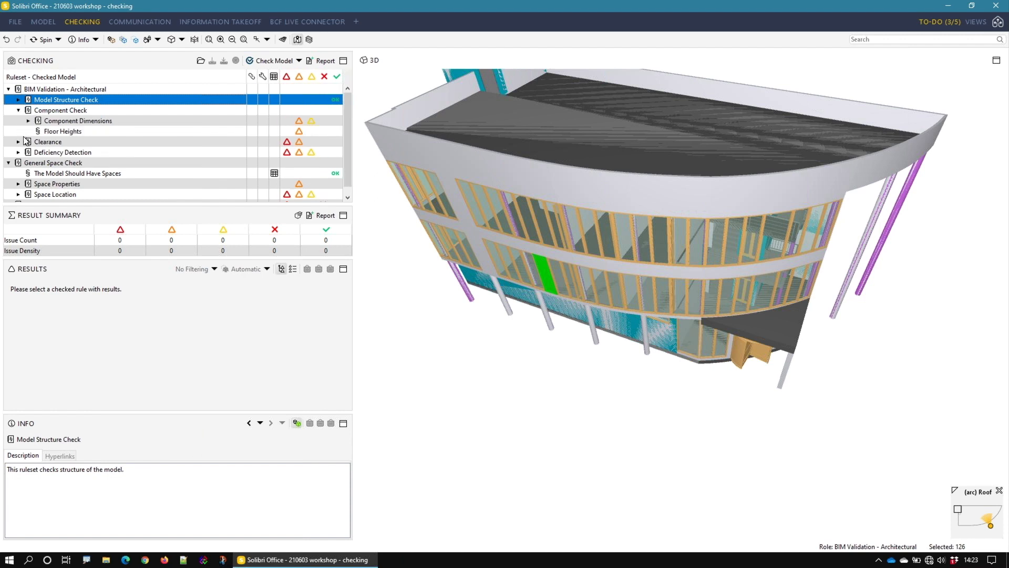
click(28, 121)
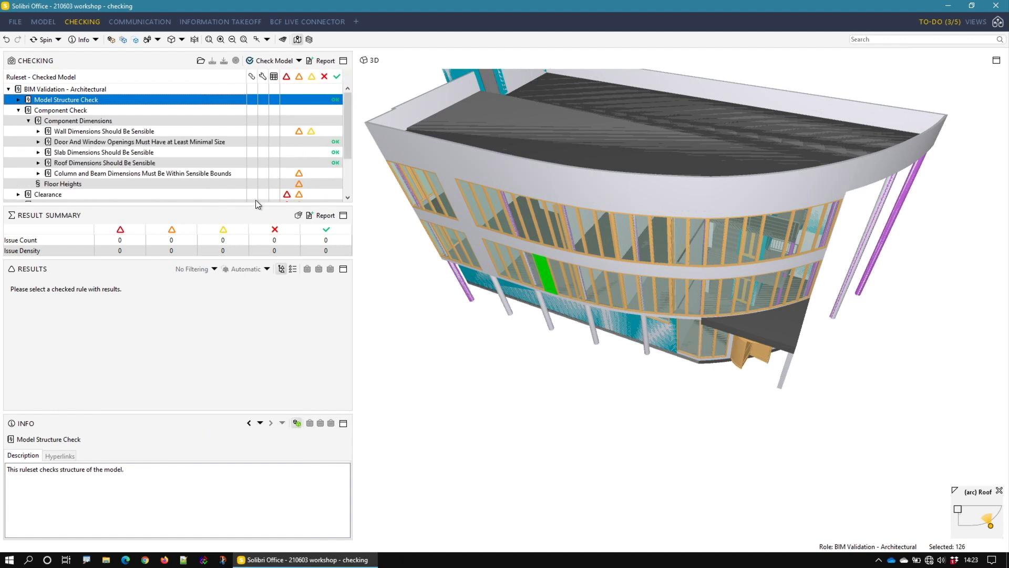
click(38, 131)
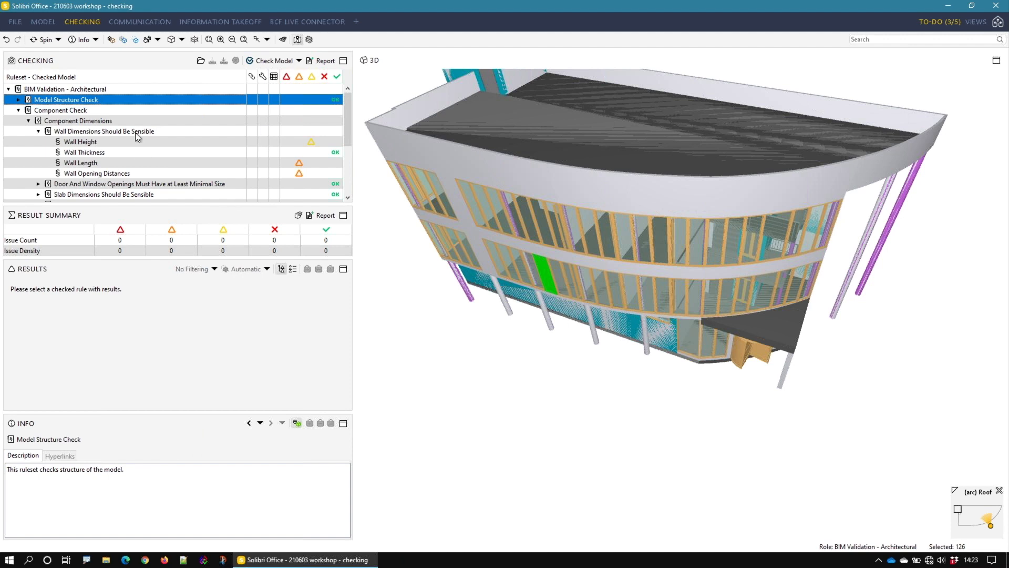
scroll(136, 133, down, 3)
scroll(135, 136, up, 3)
Step: Filter the low and moderate severity rules out of the checking tree, and show them again
click(312, 77)
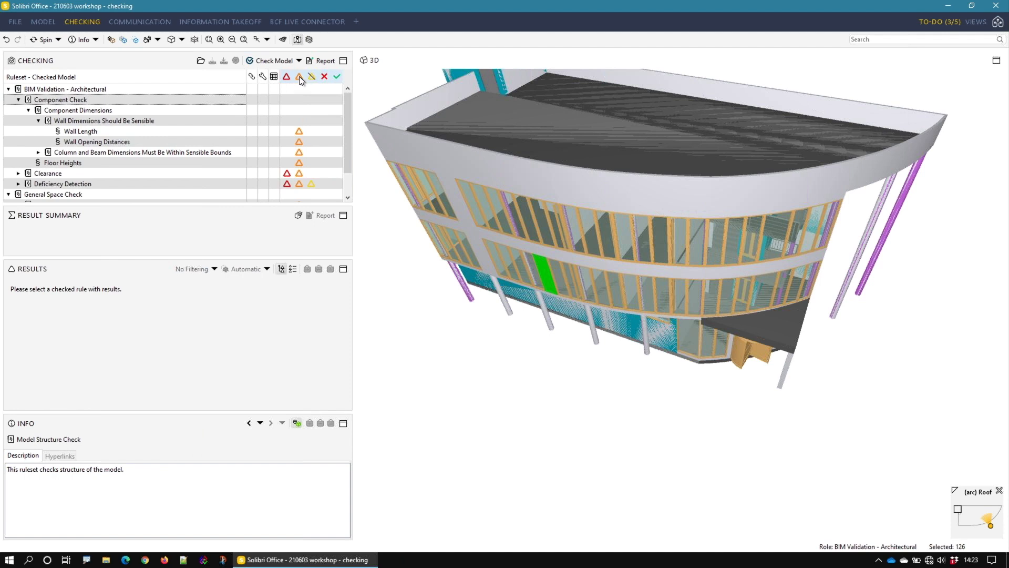
click(299, 78)
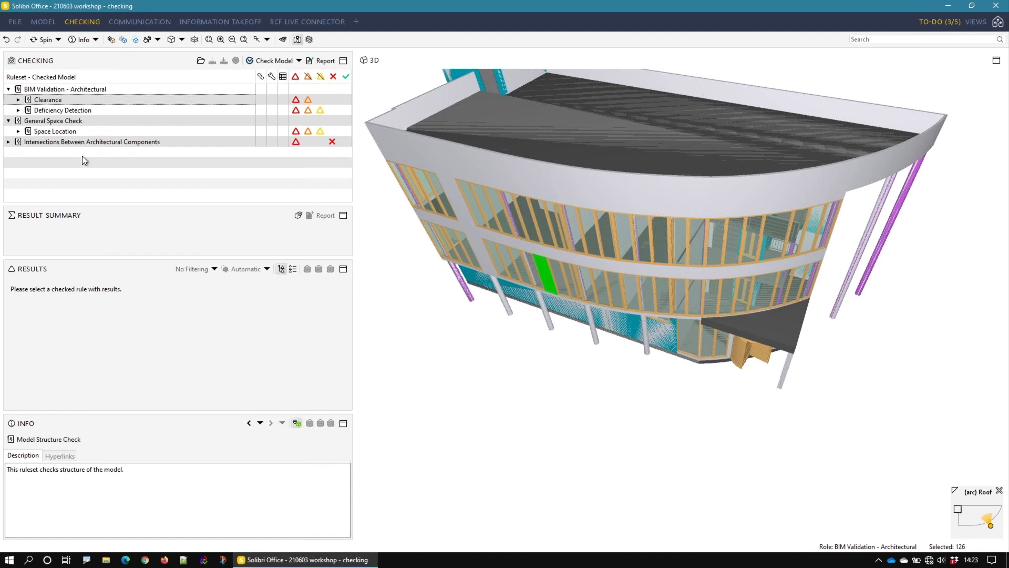
click(308, 76)
click(319, 77)
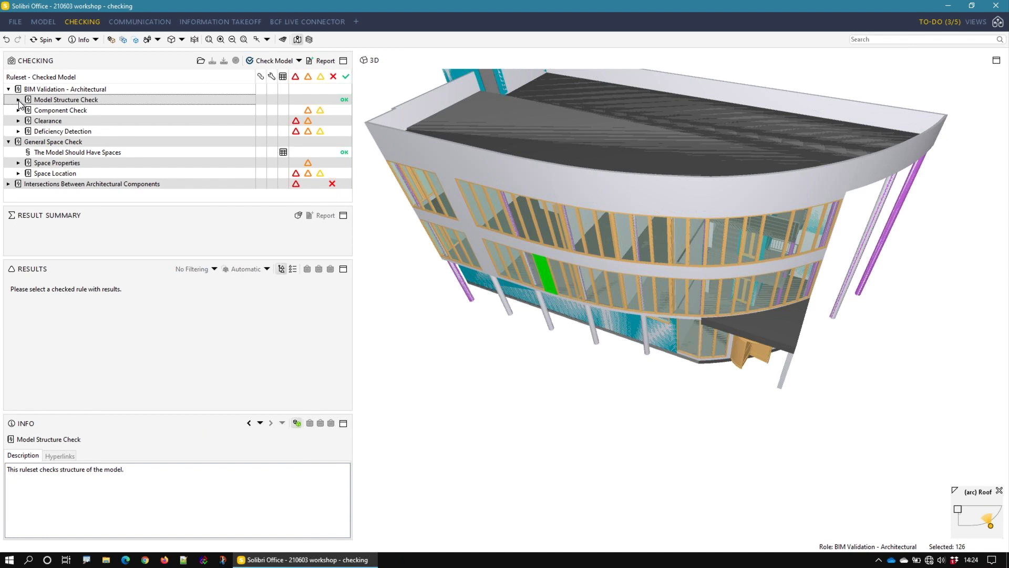
Step: Review the Model Structure Check and Component Check summaries, and reopen Component Dimensions down to the individual wall dimension rules
click(54, 101)
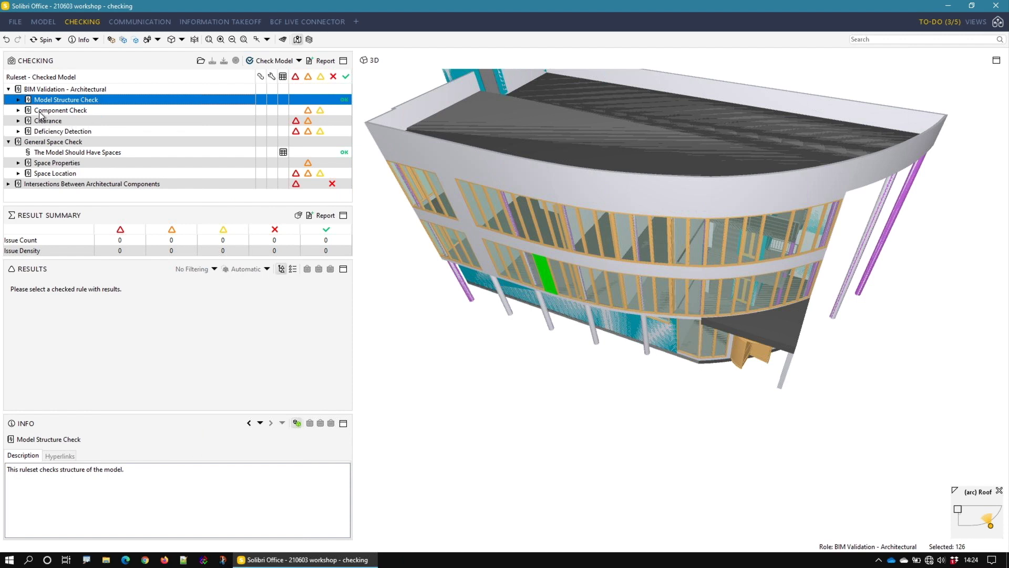
click(16, 111)
click(17, 111)
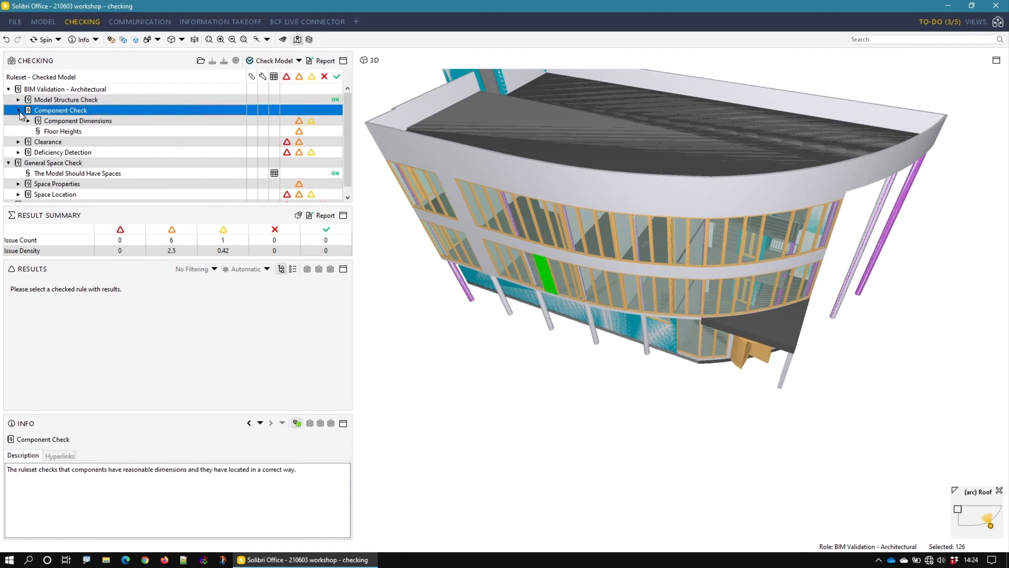
click(52, 123)
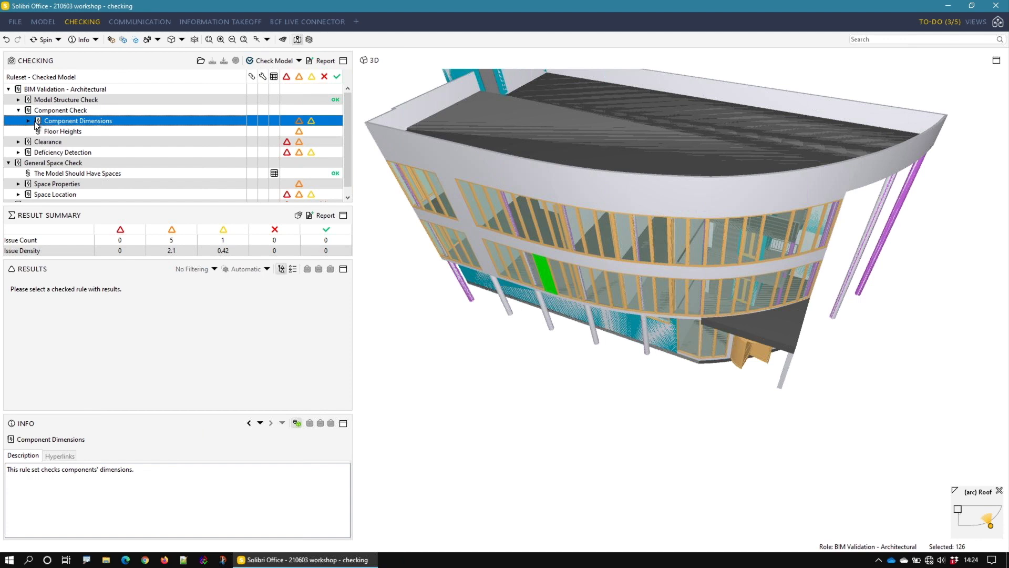
click(29, 120)
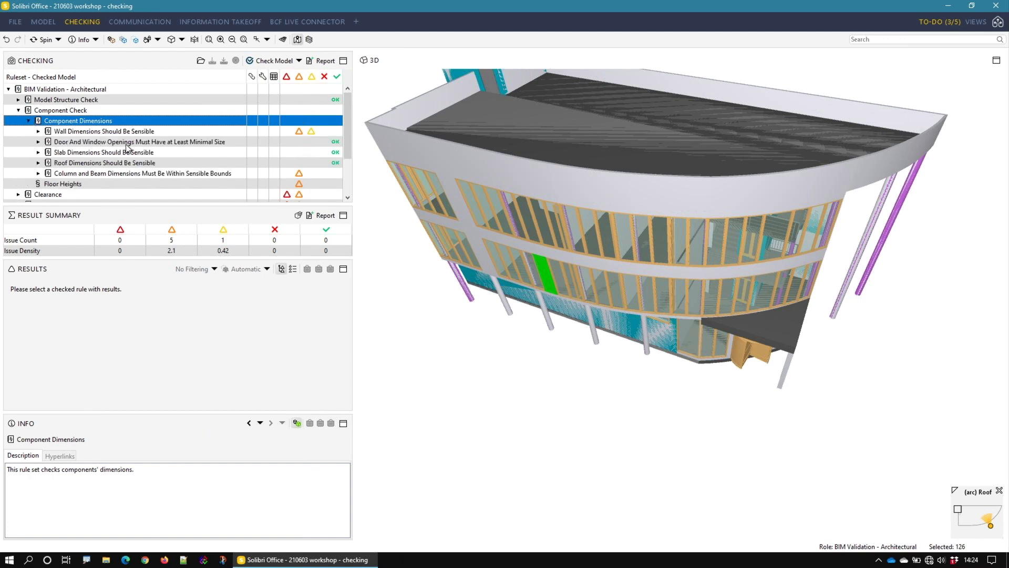
click(44, 132)
click(39, 132)
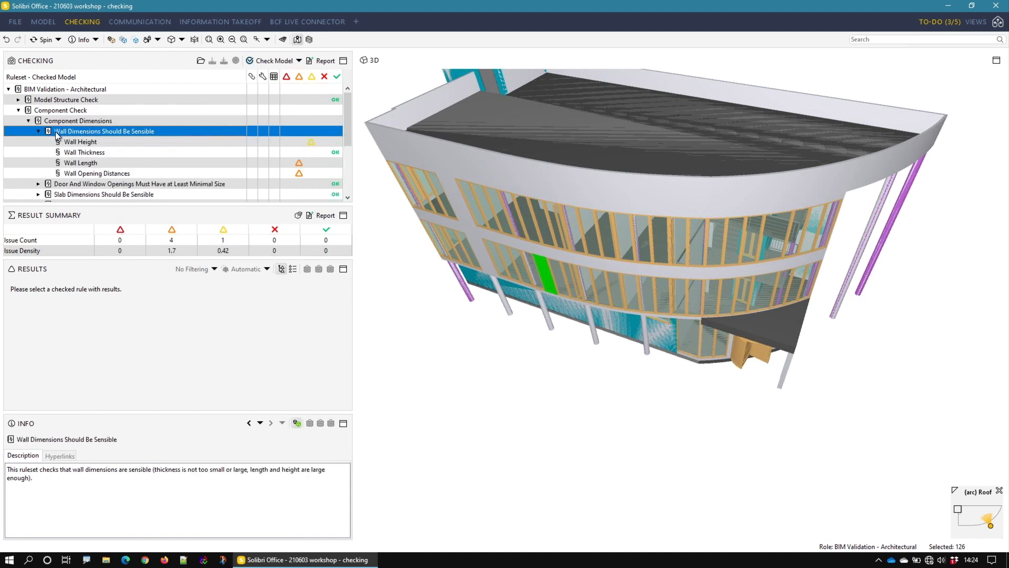
Step: Open the Wall Height results and drill down through the ground floor to the issue under wall type IW-5 30
click(82, 142)
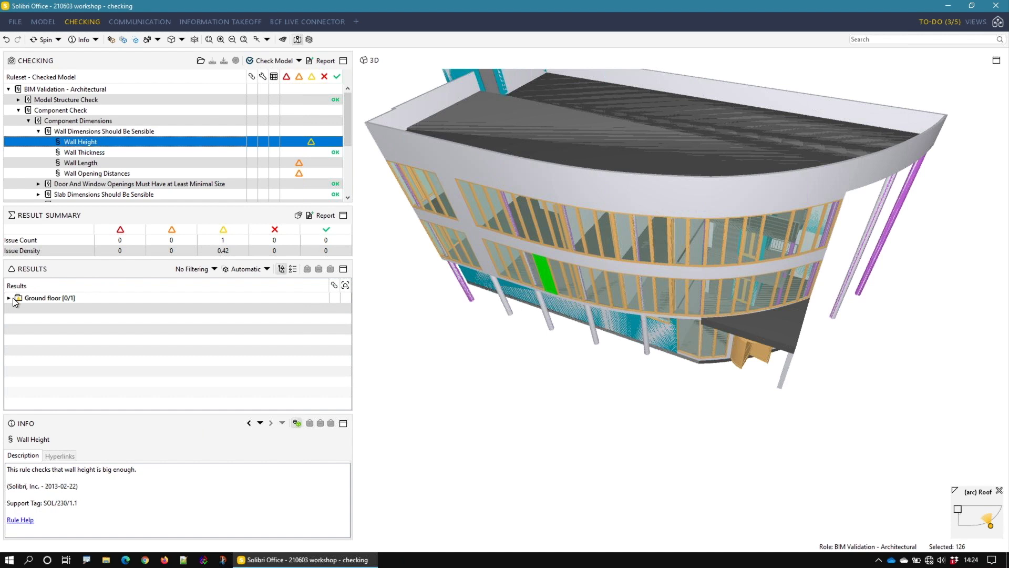
click(64, 298)
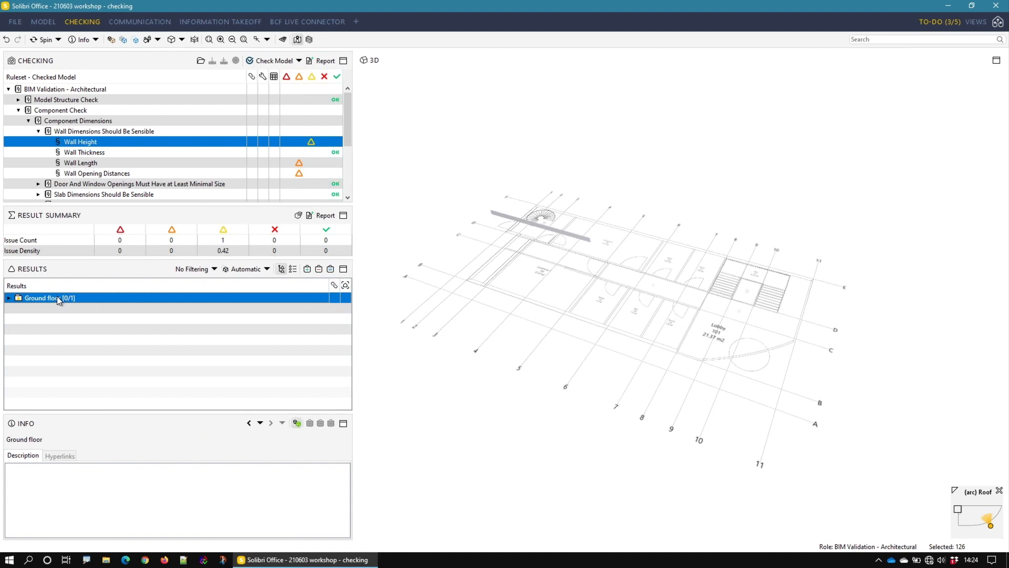
click(9, 298)
click(37, 311)
click(19, 308)
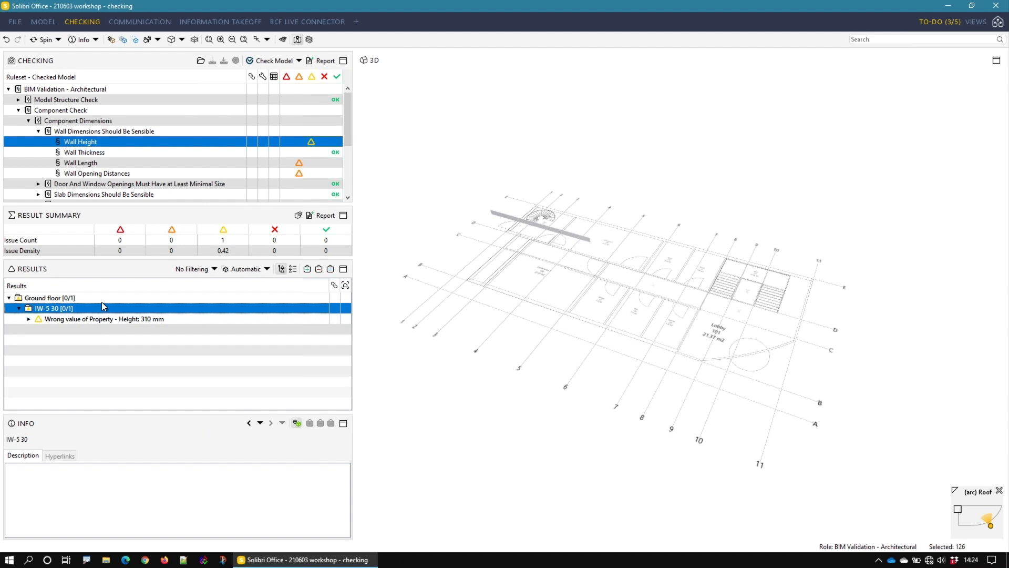
Step: Examine the wall height issue under IW-5 30 and the parameters of the Wall Height rule behind it
click(72, 320)
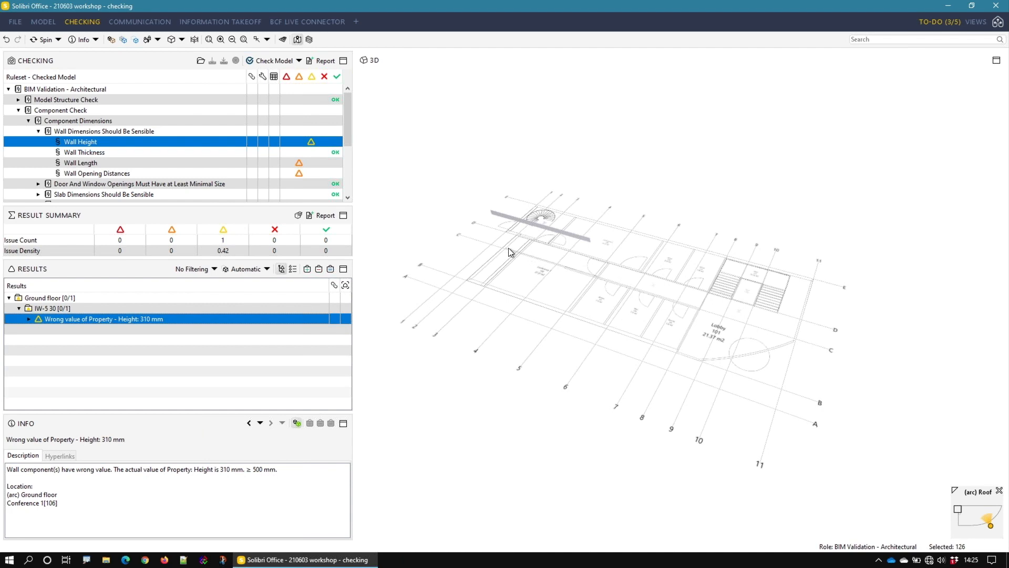
right_click(113, 144)
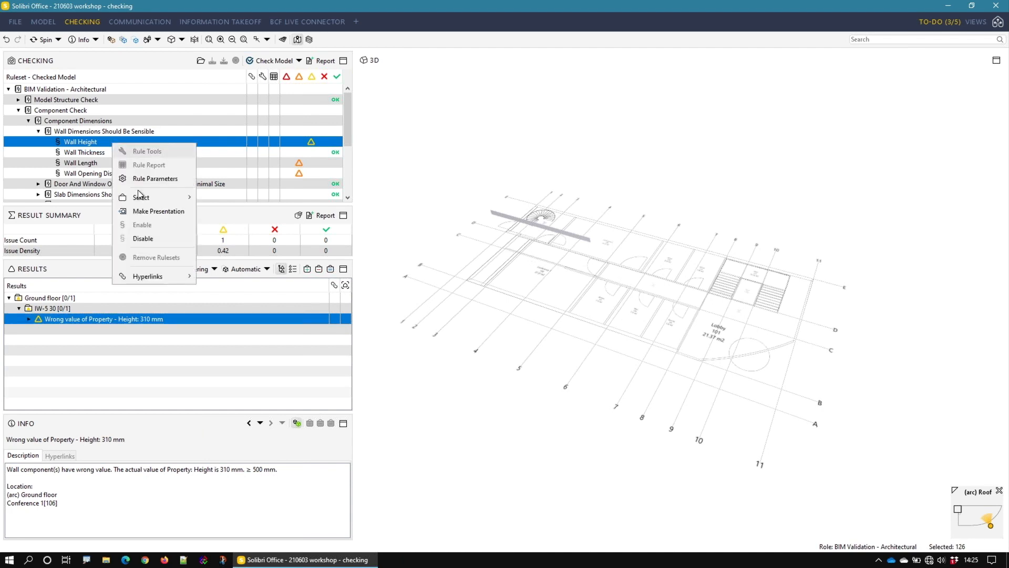
click(138, 179)
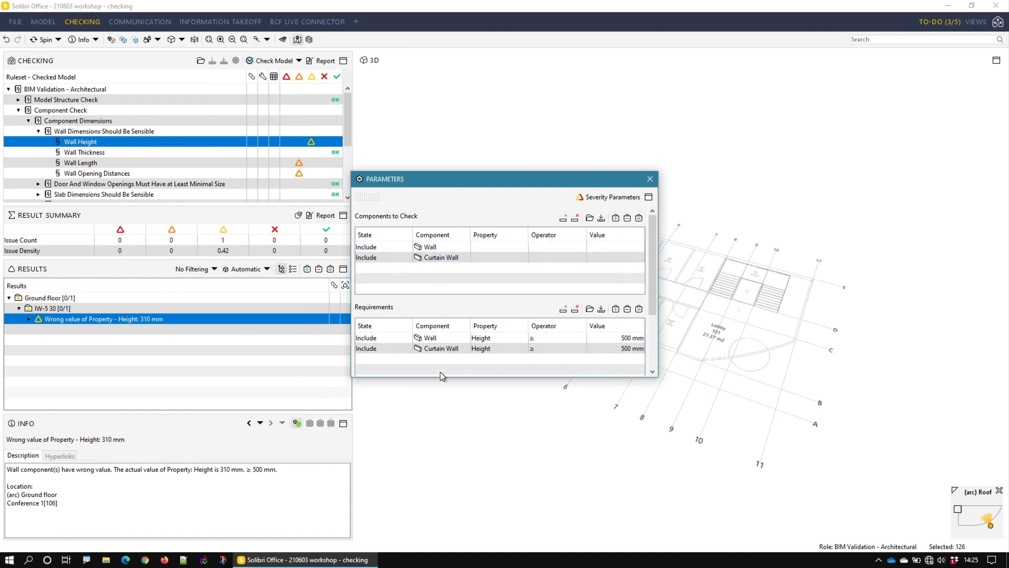
scroll(440, 300, down, 1)
scroll(439, 300, down, 1)
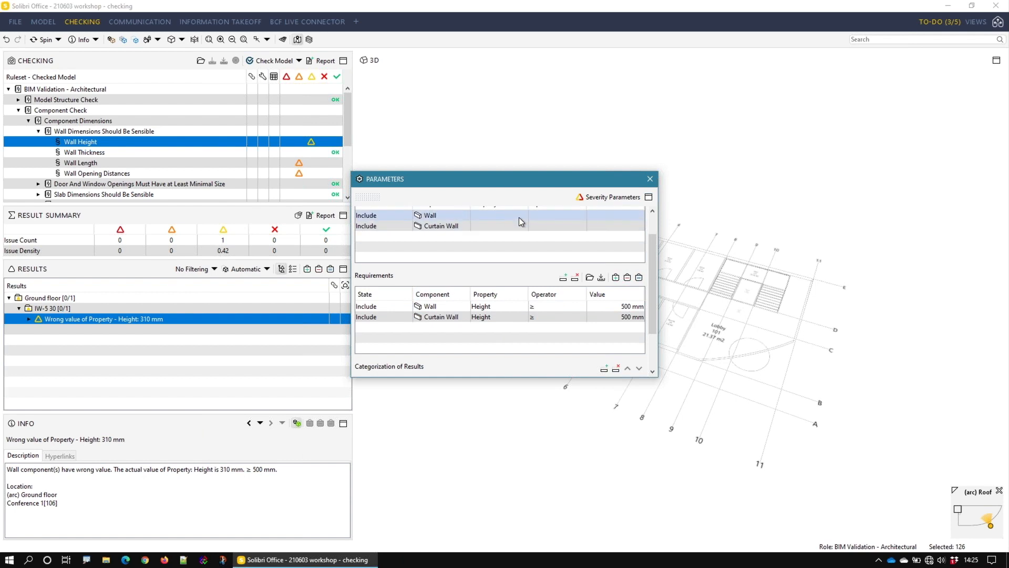
click(649, 179)
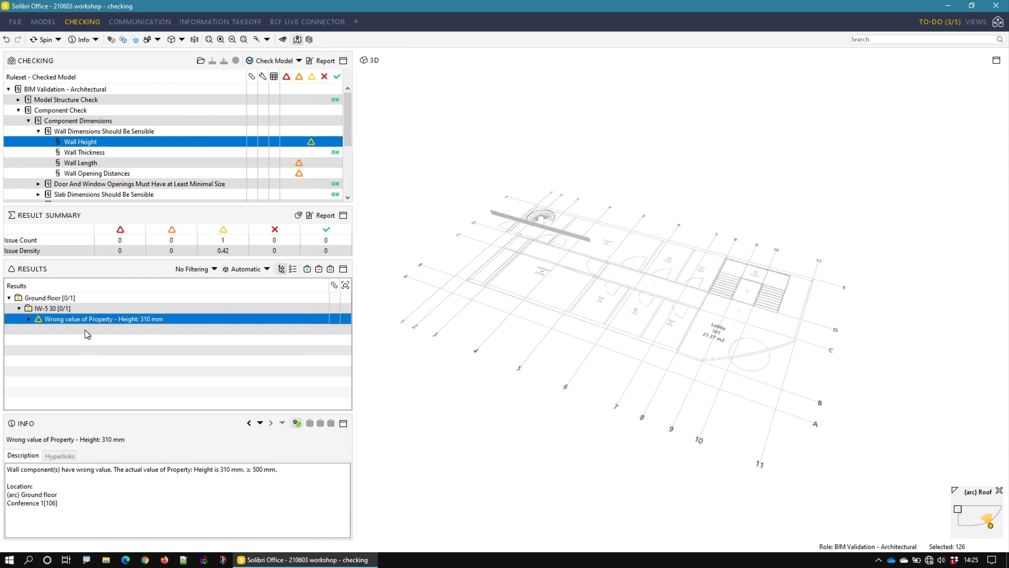
Step: Turn on the floor plan controls in the 3D view and adjust the plan level until only the ground floor plan shows beneath the flagged wall
mouse_move(537, 246)
mouse_down()
mouse_move(689, 241)
mouse_move(717, 187)
mouse_move(581, 133)
mouse_move(681, 267)
mouse_move(751, 264)
mouse_up()
scroll(549, 211, up, 8)
middle_drag(599, 243, 705, 313)
drag(705, 313, 648, 321)
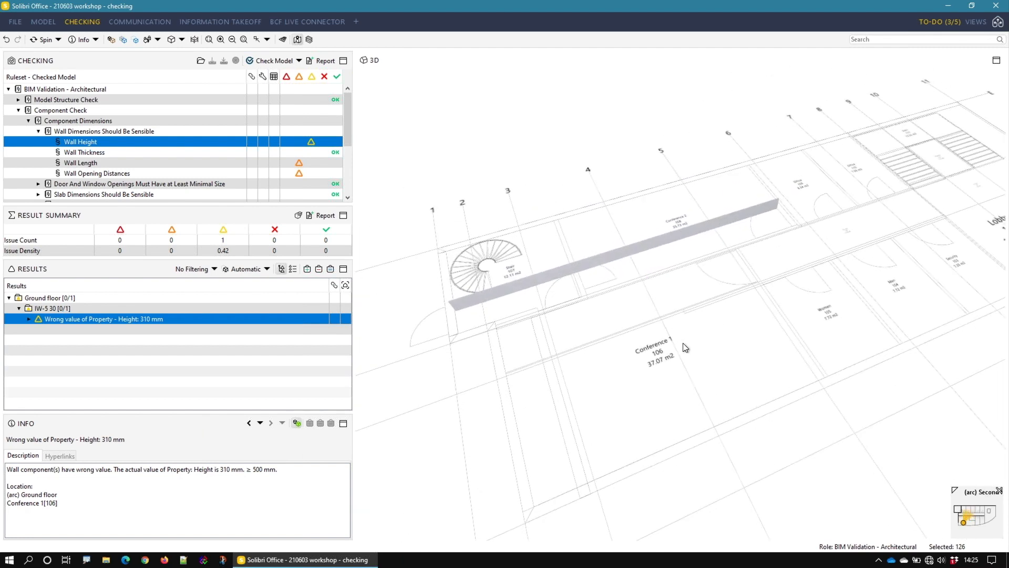
scroll(682, 344, down, 1)
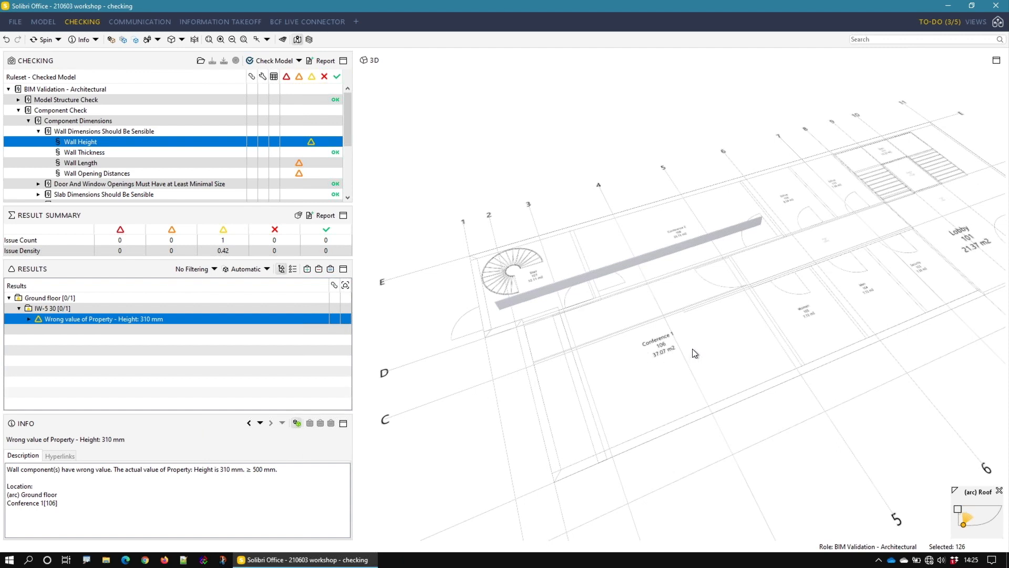
click(298, 40)
drag(988, 335, 1000, 246)
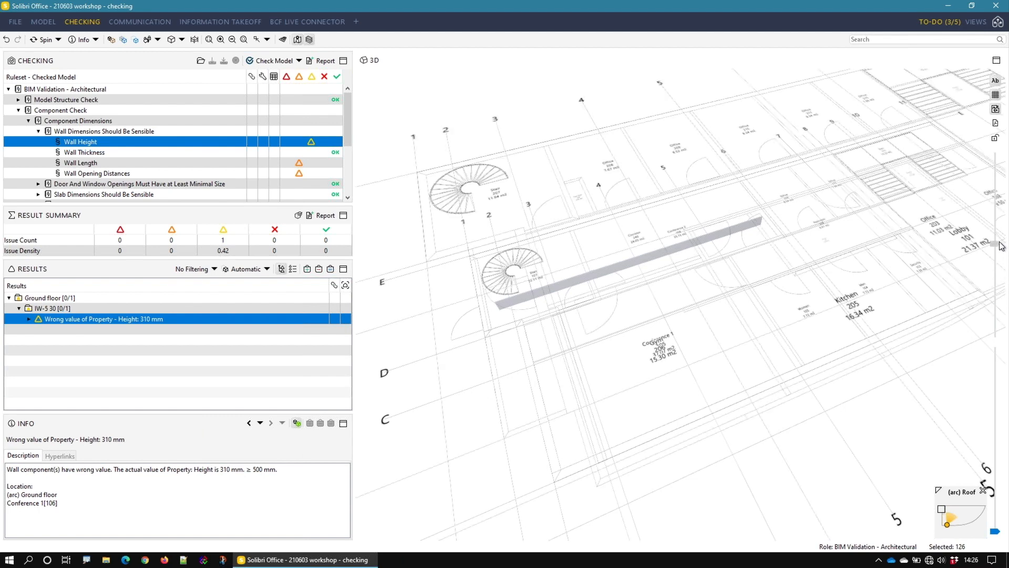
drag(805, 315, 883, 144)
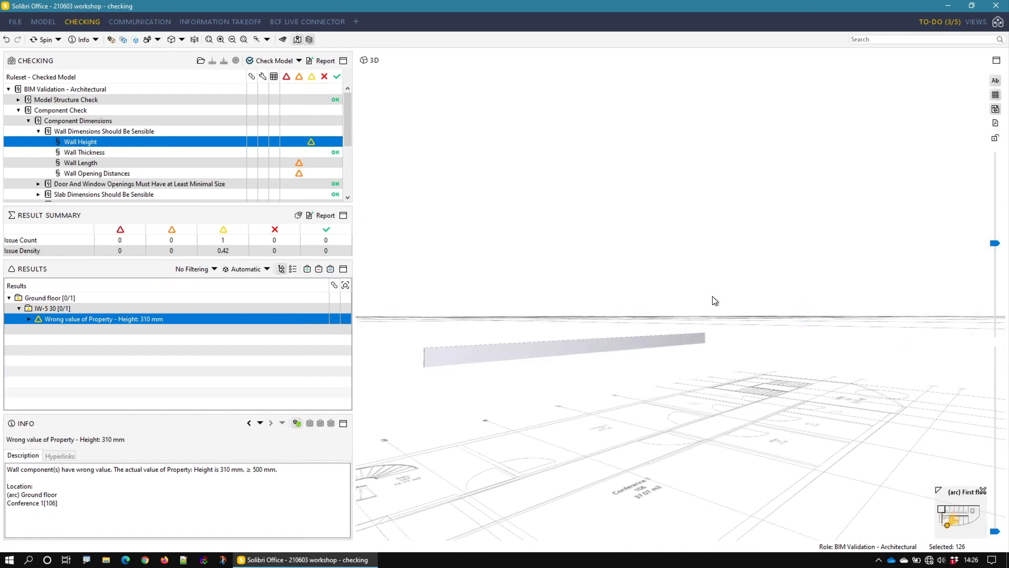
drag(730, 295, 663, 363)
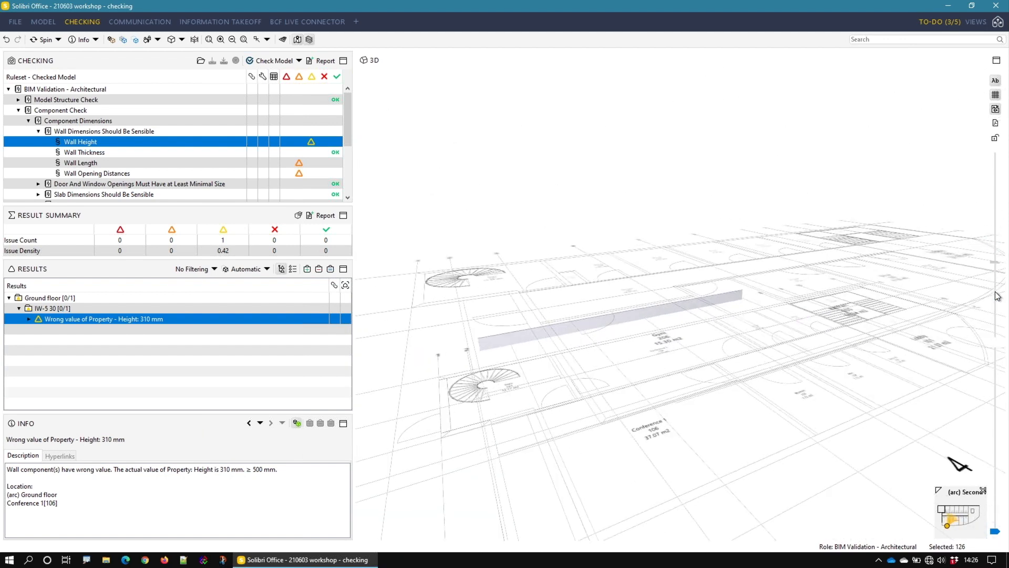
drag(996, 295, 995, 328)
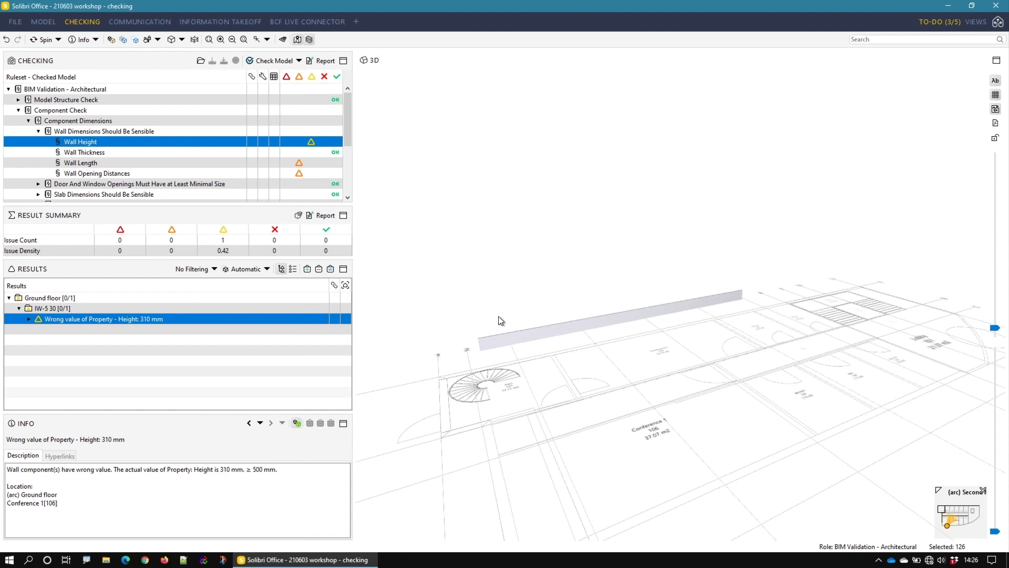
Step: Highlight the flagged wall in red and create a section box around the wall height issue
right_click(89, 322)
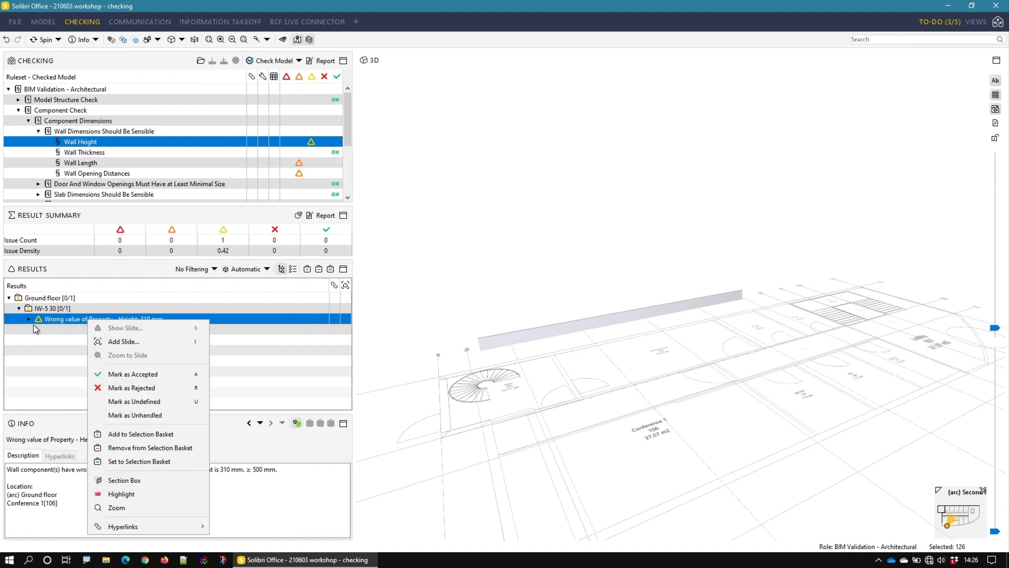
click(135, 494)
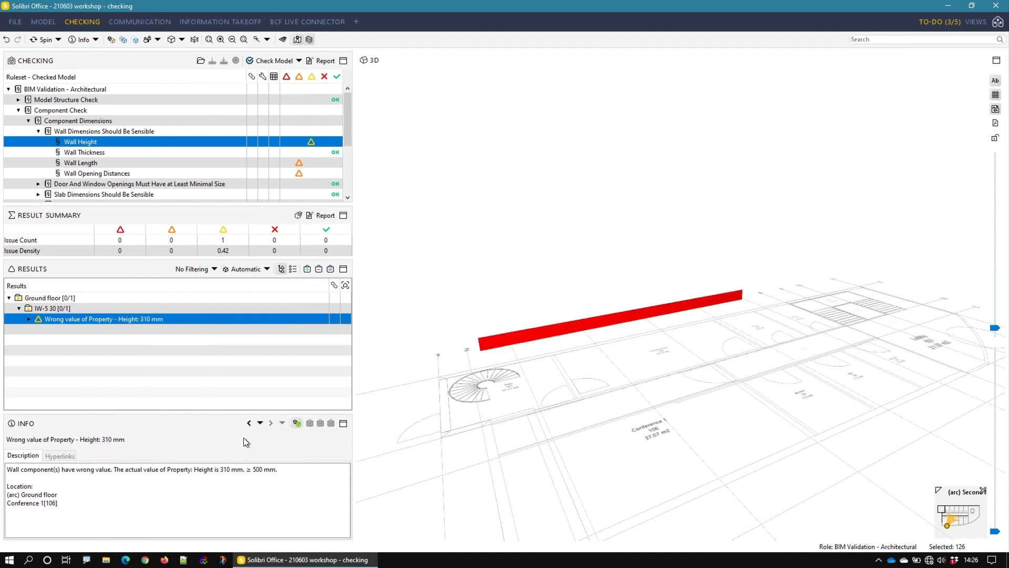
right_click(134, 325)
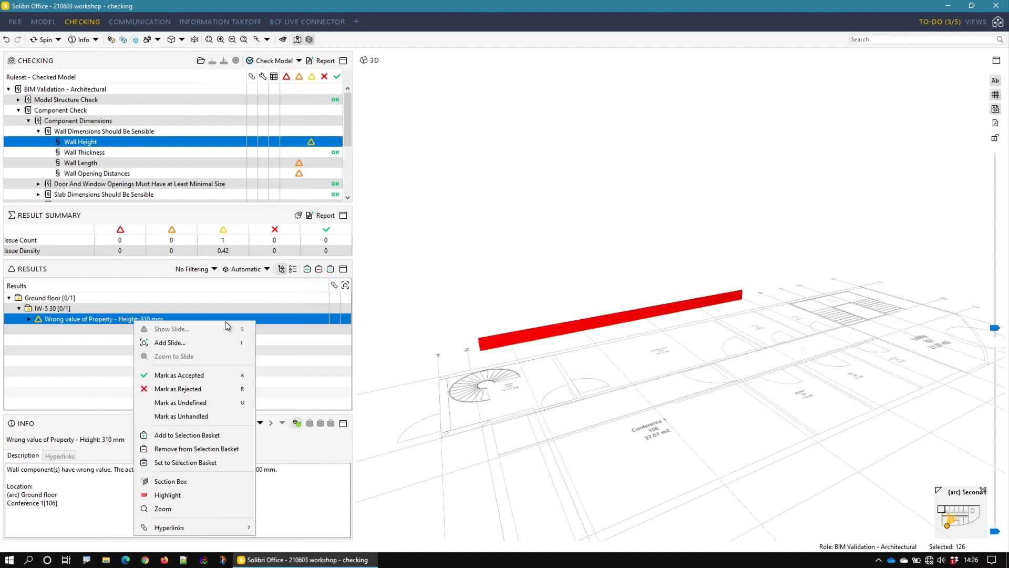
click(198, 481)
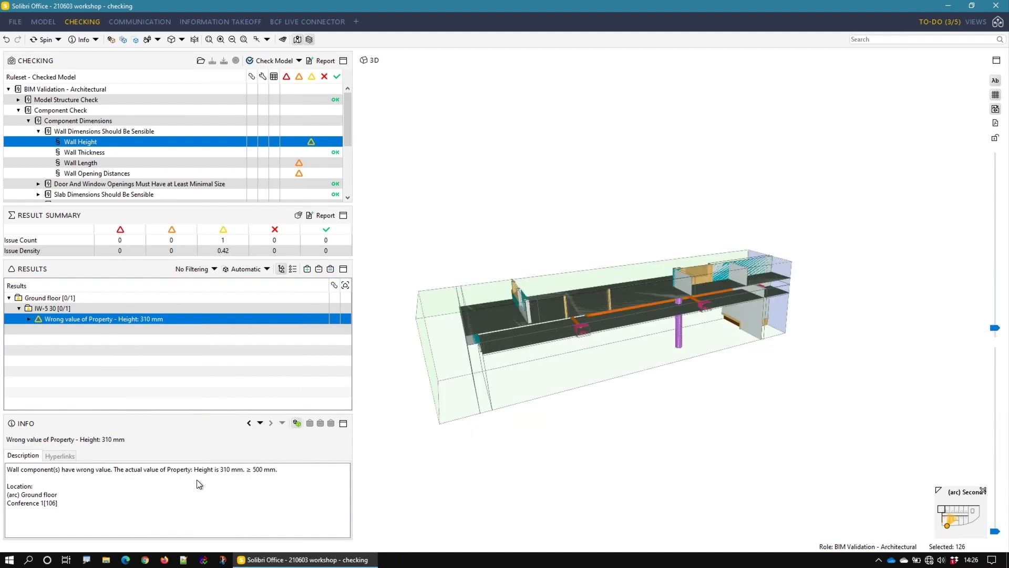
Step: Move the rear long side of the section box outward with the Sectioning tool to take in the wall behind
drag(636, 345, 687, 275)
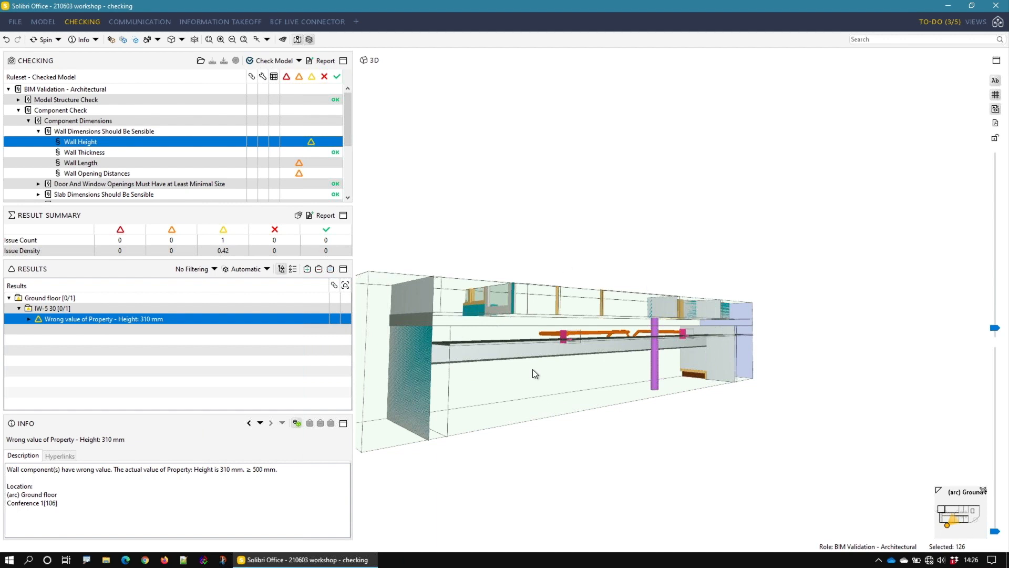
key(s)
drag(775, 391, 792, 429)
click(782, 437)
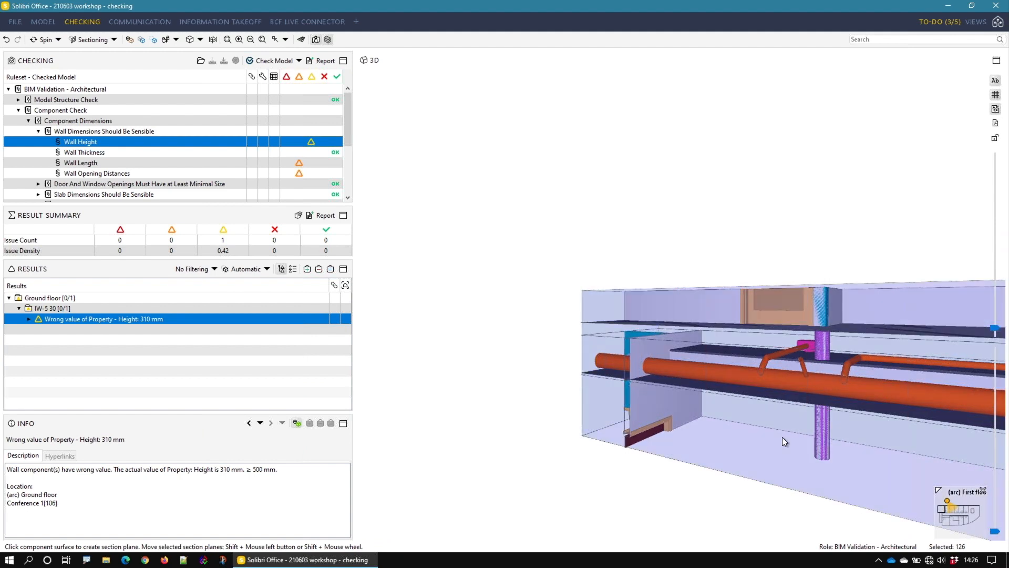
shift+drag(734, 444, 490, 450)
scroll(663, 420, up, 2)
scroll(691, 399, down, 10)
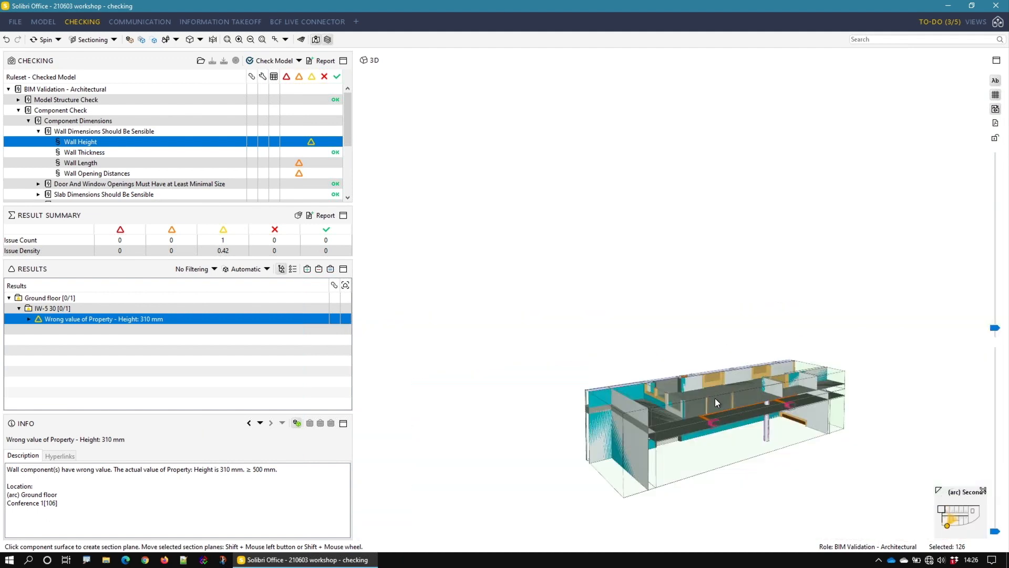
Step: Lower the underside of the section box to include the room's floor, and pull its near end inward past the end wall
drag(714, 297, 709, 332)
drag(712, 373, 715, 477)
drag(759, 369, 758, 396)
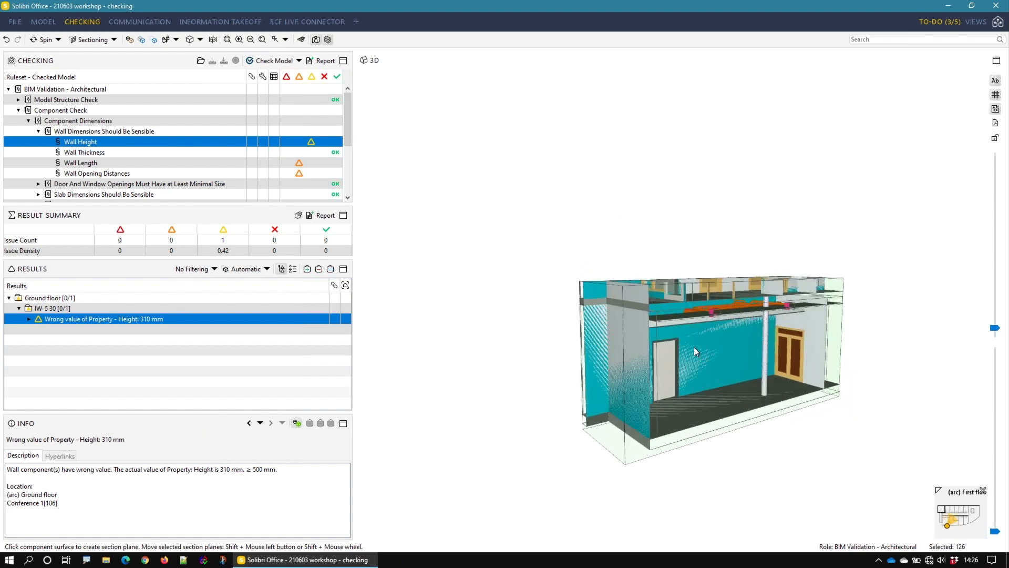
click(605, 357)
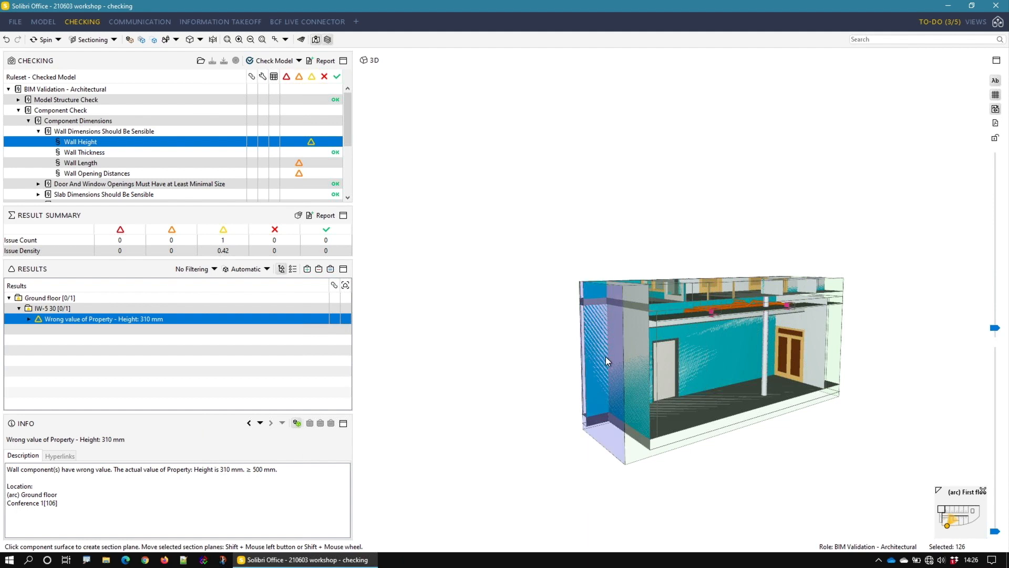
shift+drag(656, 345, 687, 332)
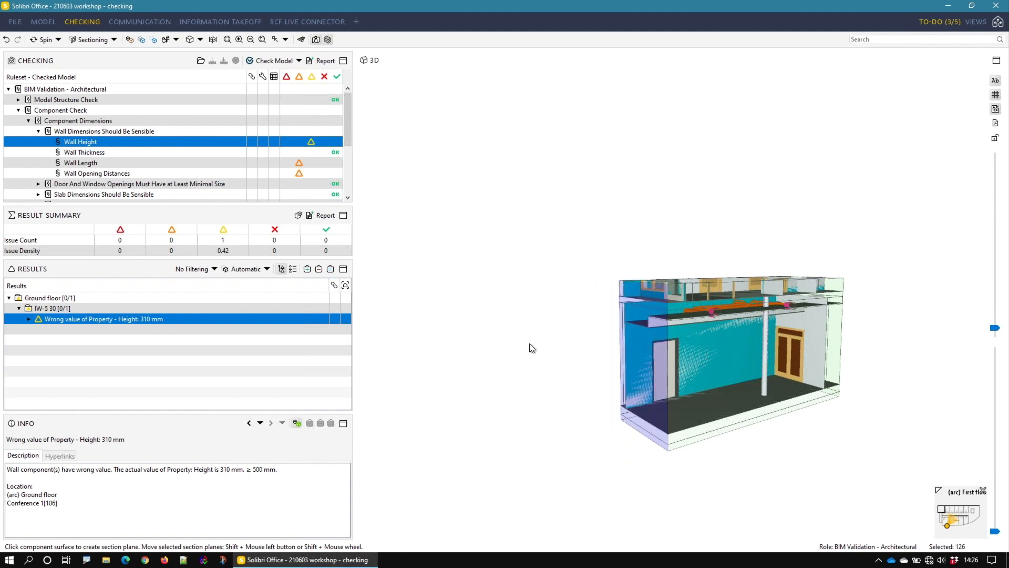
click(580, 345)
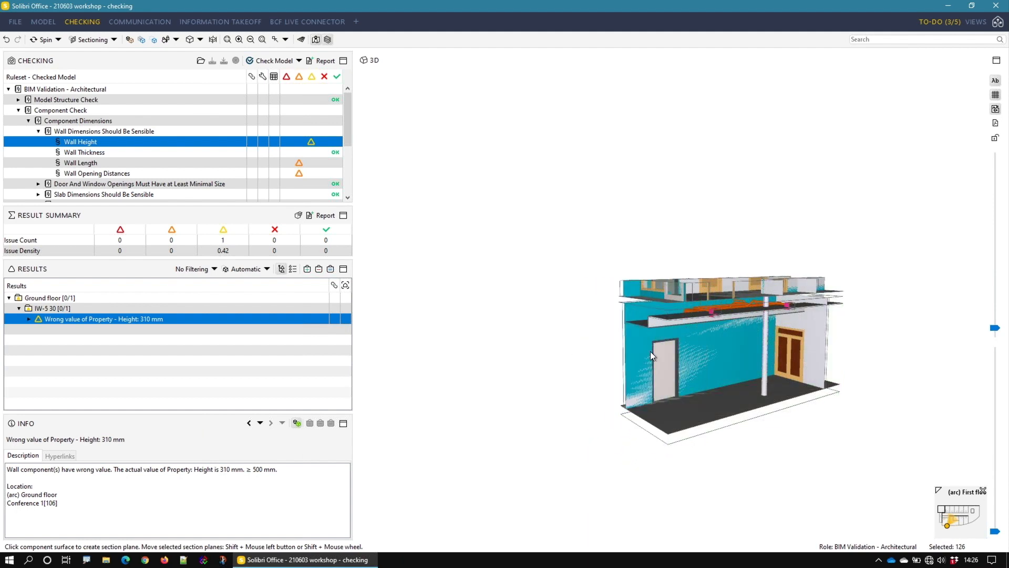
Step: Highlight the flagged low wall in red again inside the sectioned ground floor room
scroll(702, 333, up, 3)
drag(741, 301, 702, 301)
middle_drag(703, 300, 712, 296)
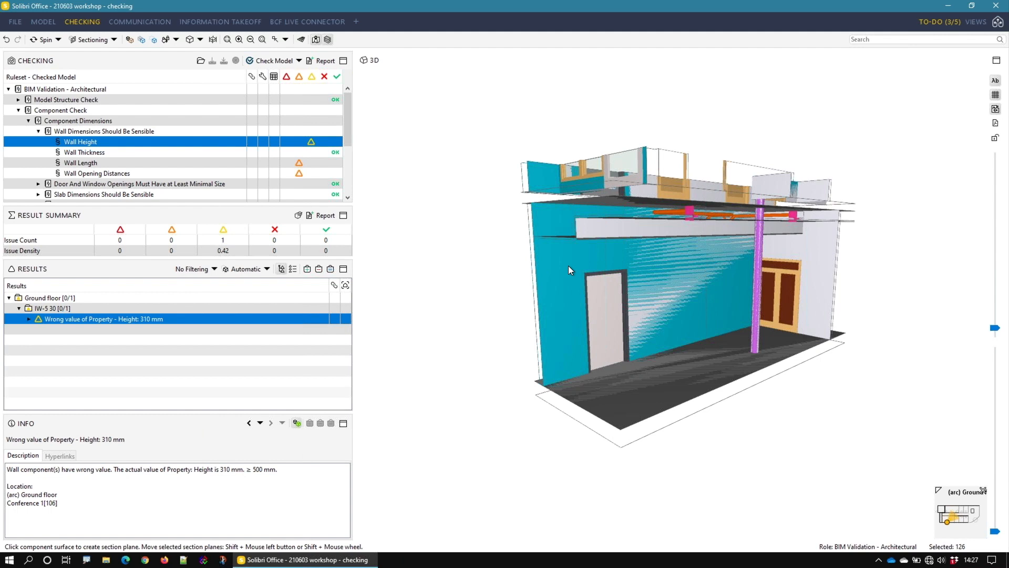
right_click(148, 314)
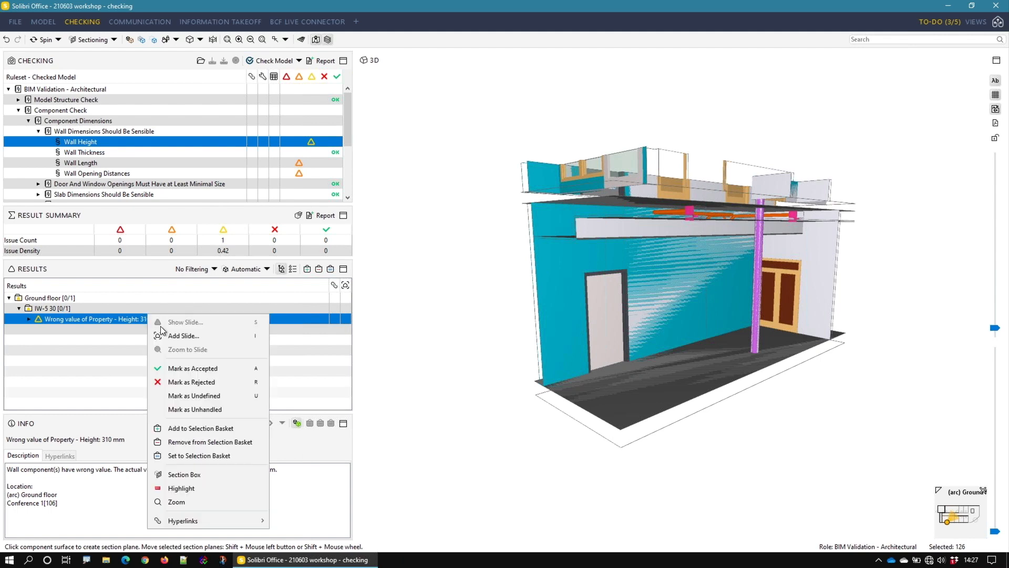
click(188, 483)
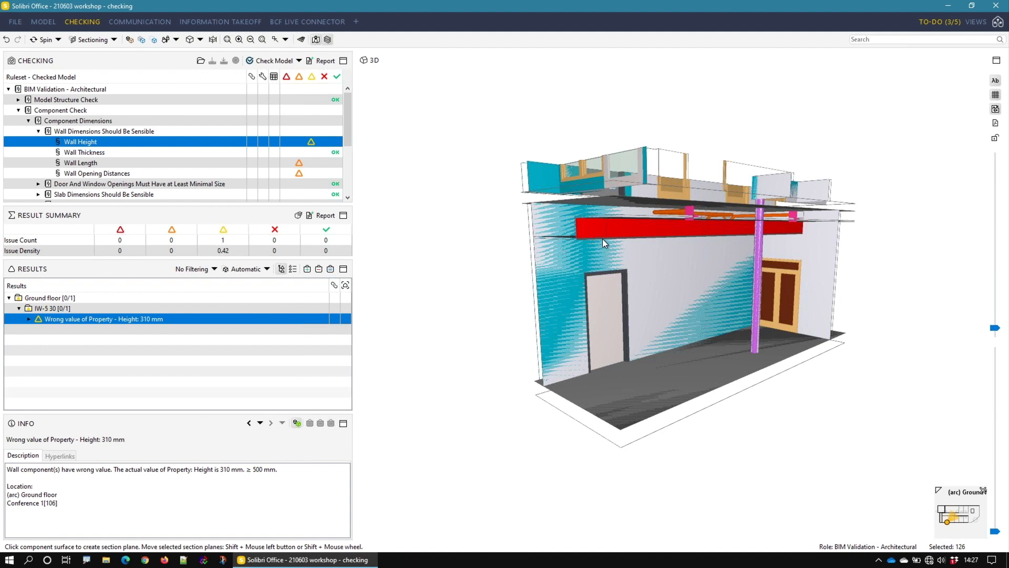
drag(587, 219, 569, 233)
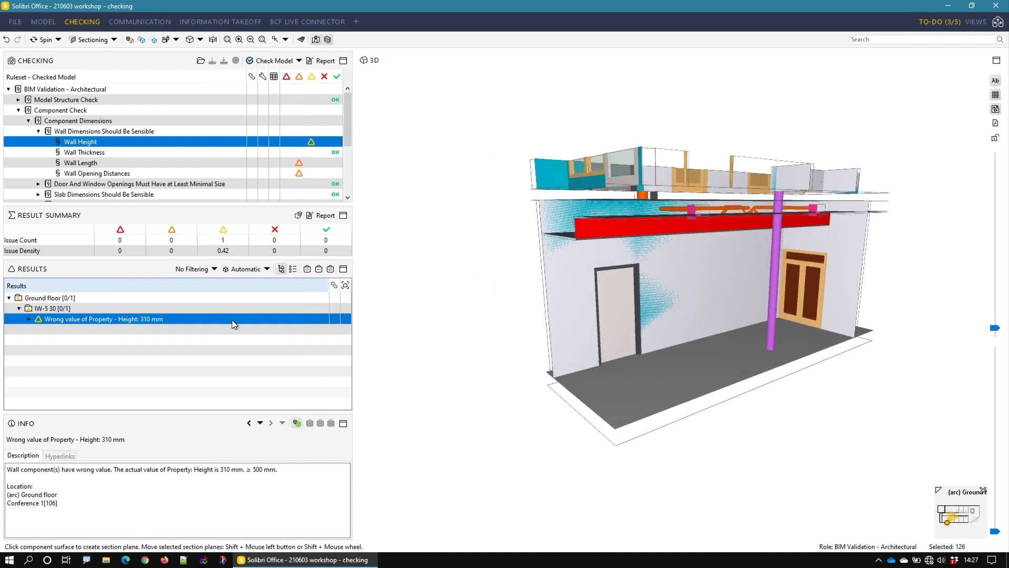
Step: Add a slide for the wall height issue and append [RED WALL] to its title
right_click(171, 320)
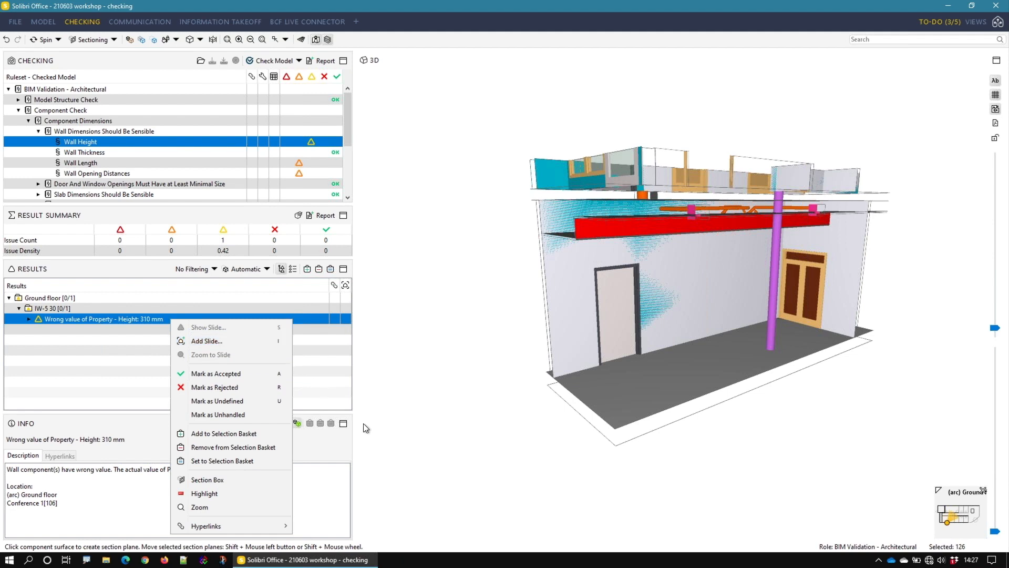
click(229, 343)
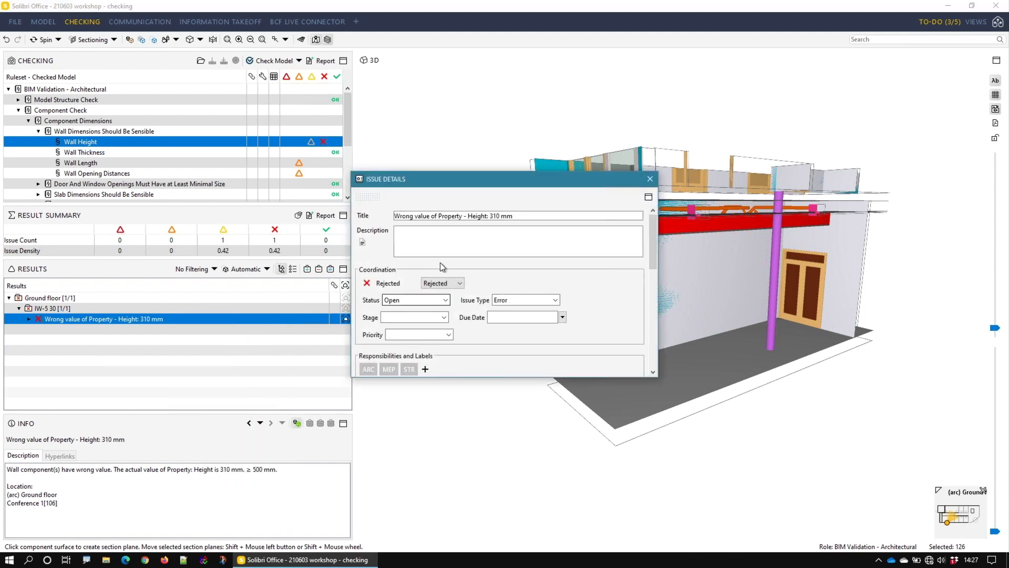
click(548, 220)
text([RED WALL])
Step: Fill the issue's description with the automatically generated rule and result text, and read through it
click(500, 242)
click(362, 242)
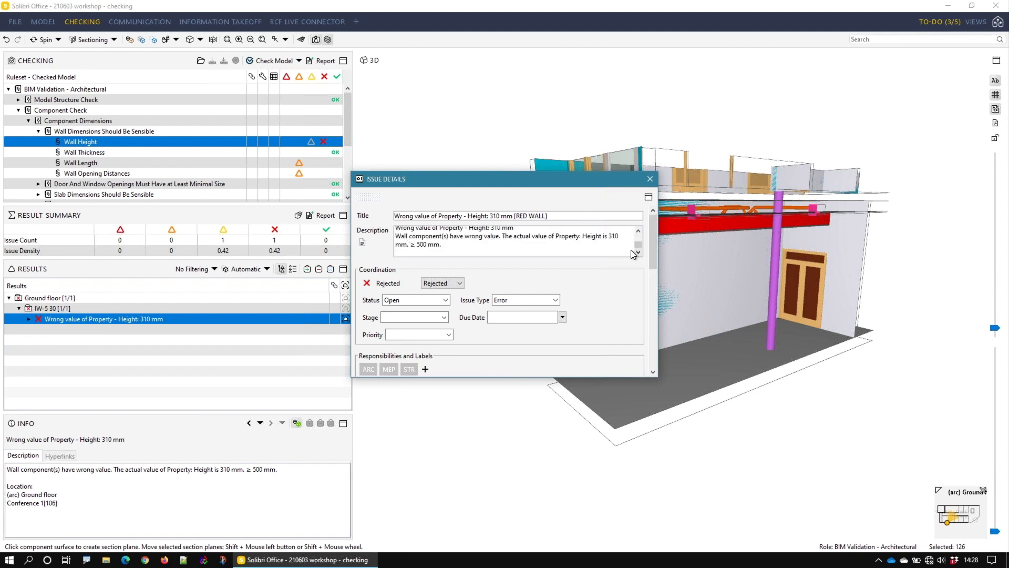
drag(637, 244, 639, 236)
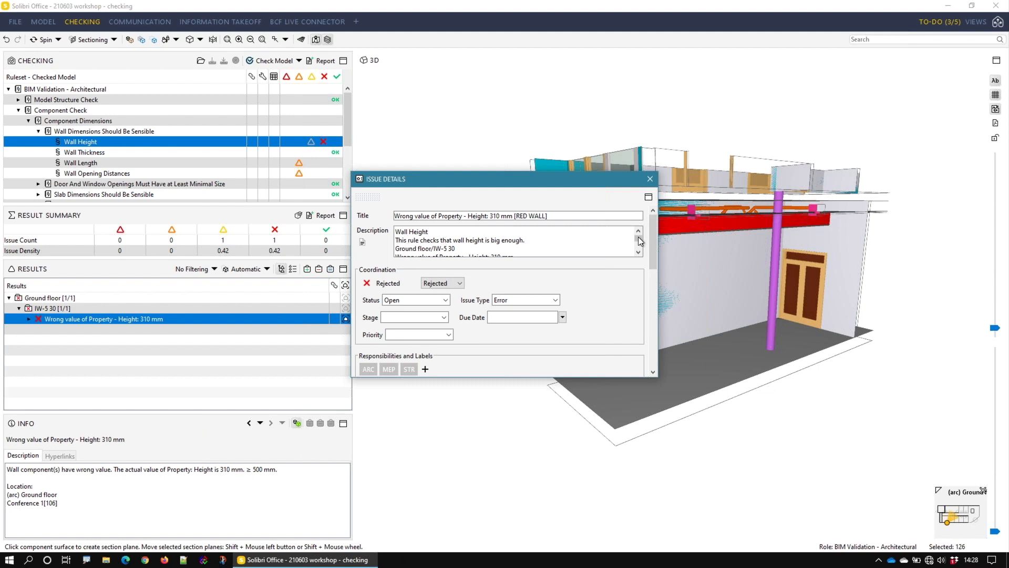
drag(638, 237, 640, 237)
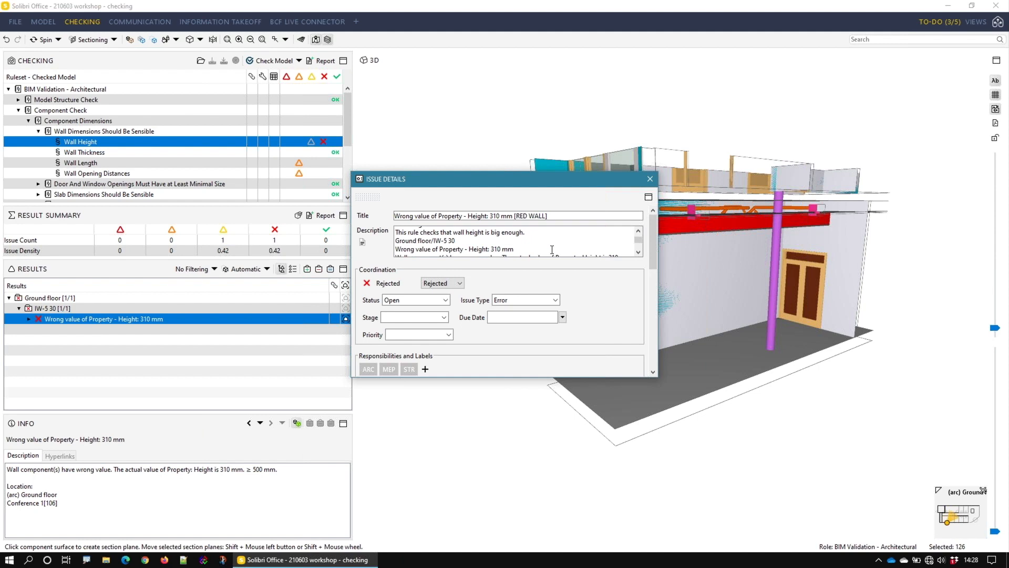
drag(514, 249, 407, 248)
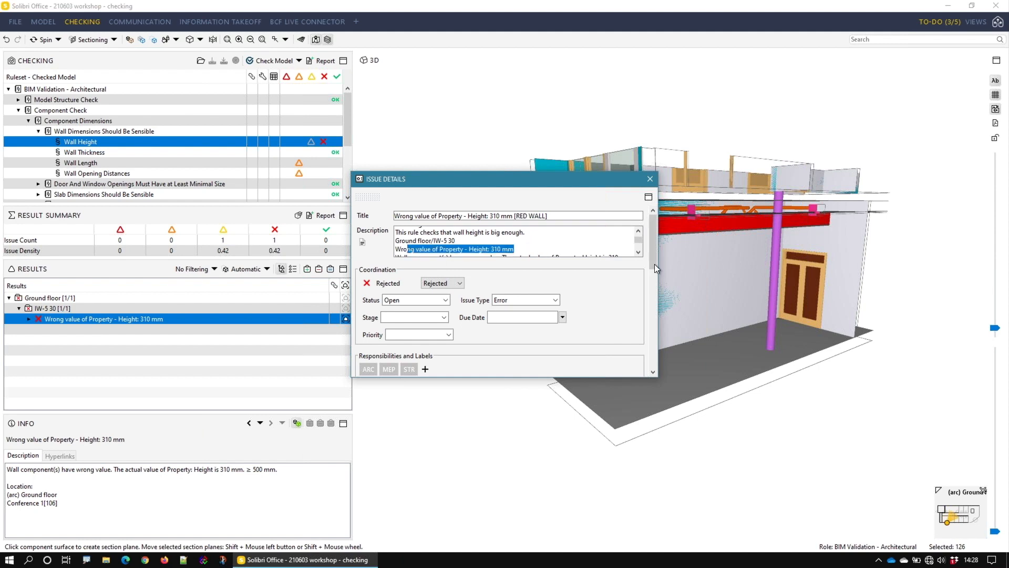
click(639, 255)
click(639, 255)
click(639, 255)
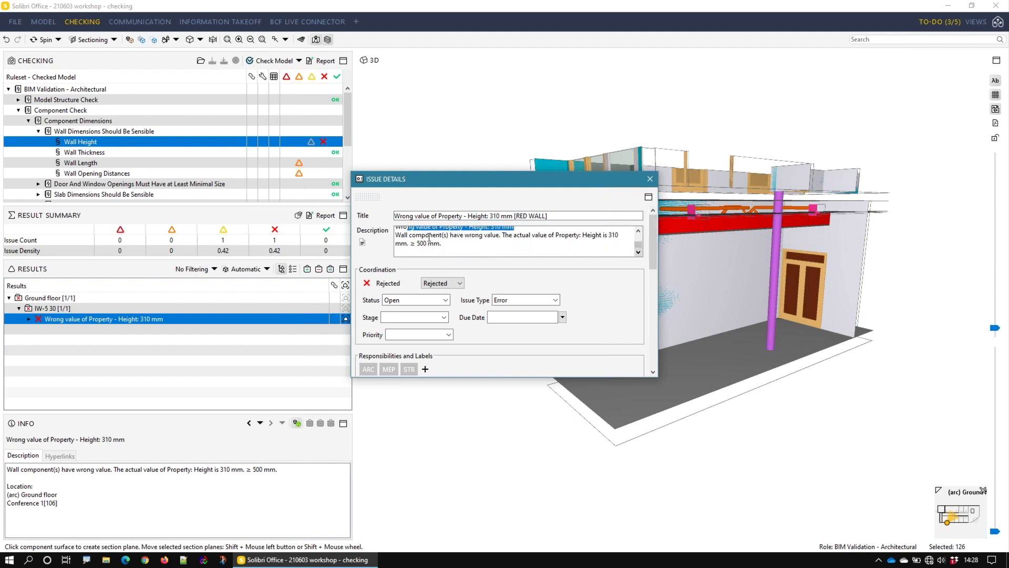
drag(409, 235, 444, 245)
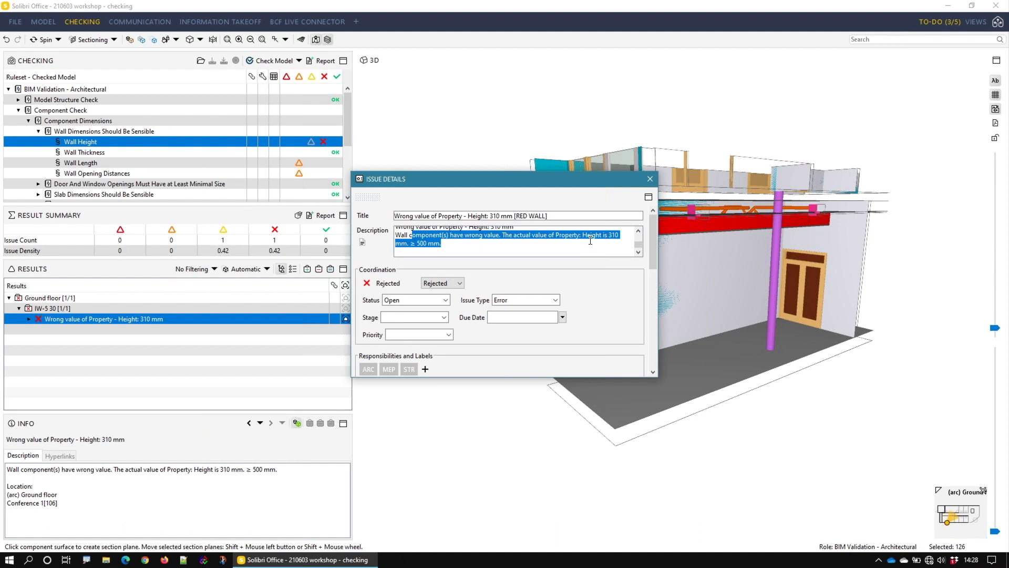
click(455, 243)
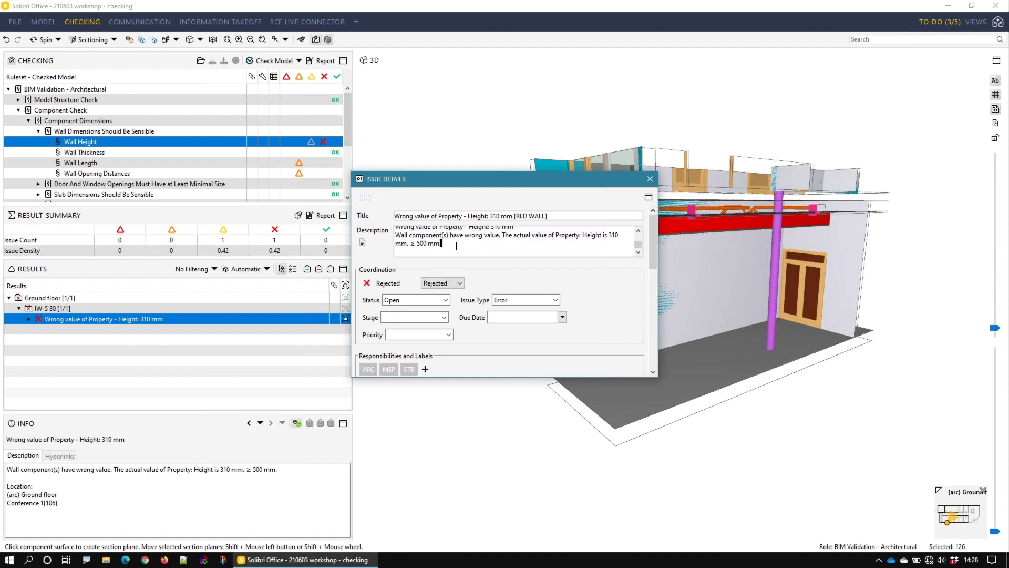
Step: Mark the wall height issue as Accepted and set its status to Closed
click(460, 284)
click(452, 294)
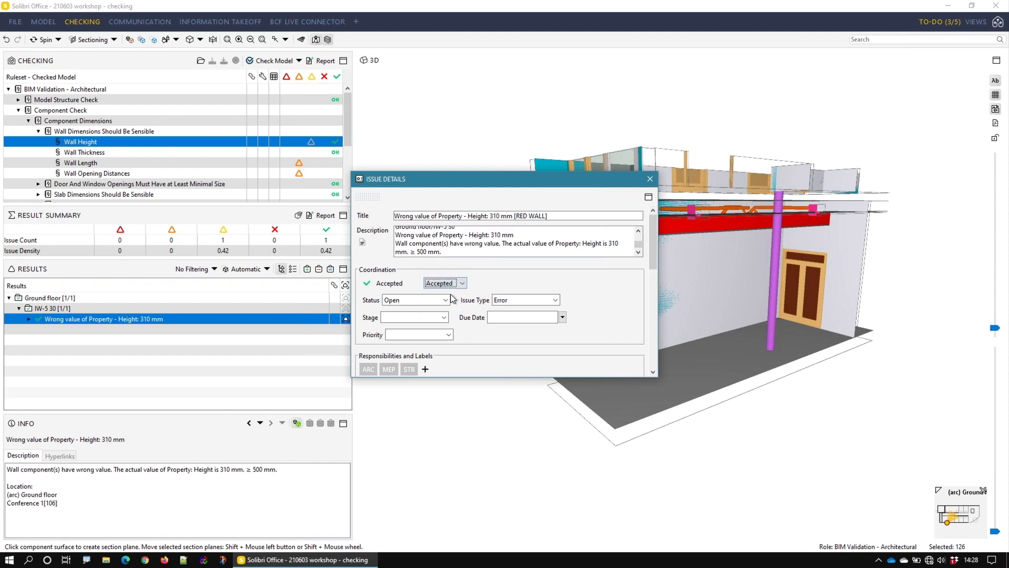
click(446, 300)
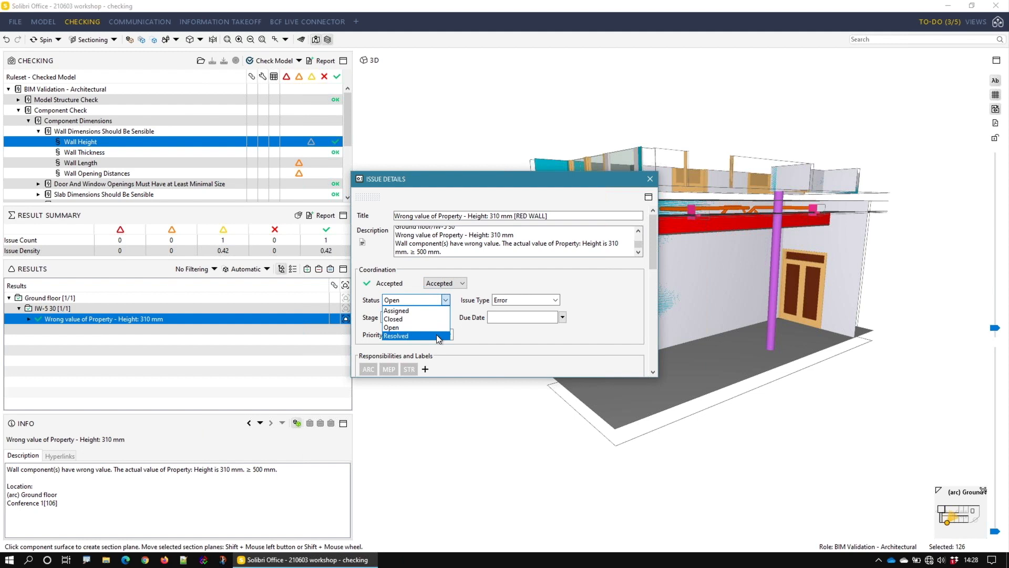
click(429, 320)
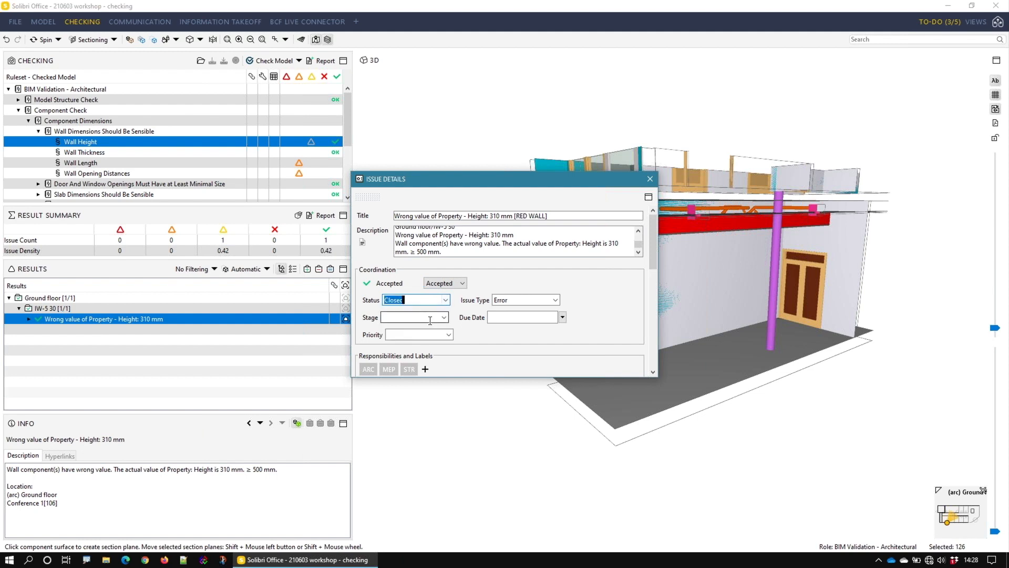
Step: Add a new responsibility to the wall height issue, entering the responsible person's first name
scroll(533, 346, down, 3)
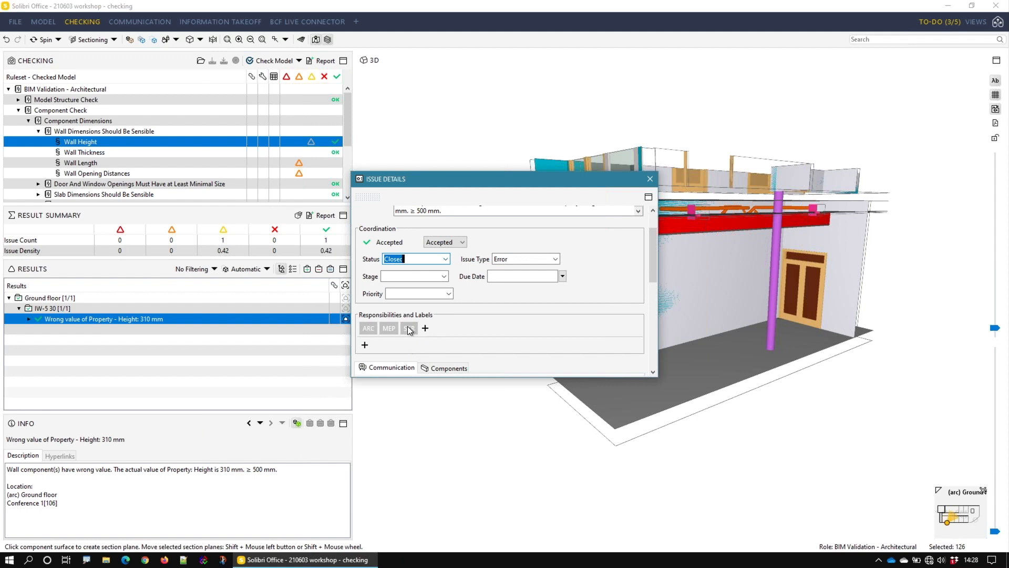
click(425, 328)
text(ken)
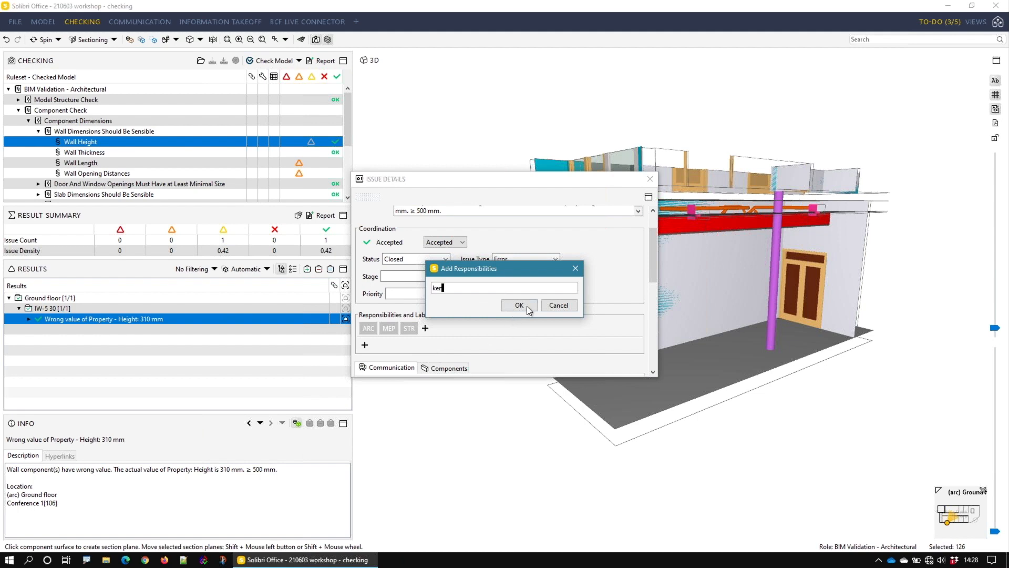
click(521, 305)
Step: Add a second slide to the issue from a closer view inside the room, with the red wall selected using the Info tool
drag(653, 263, 657, 305)
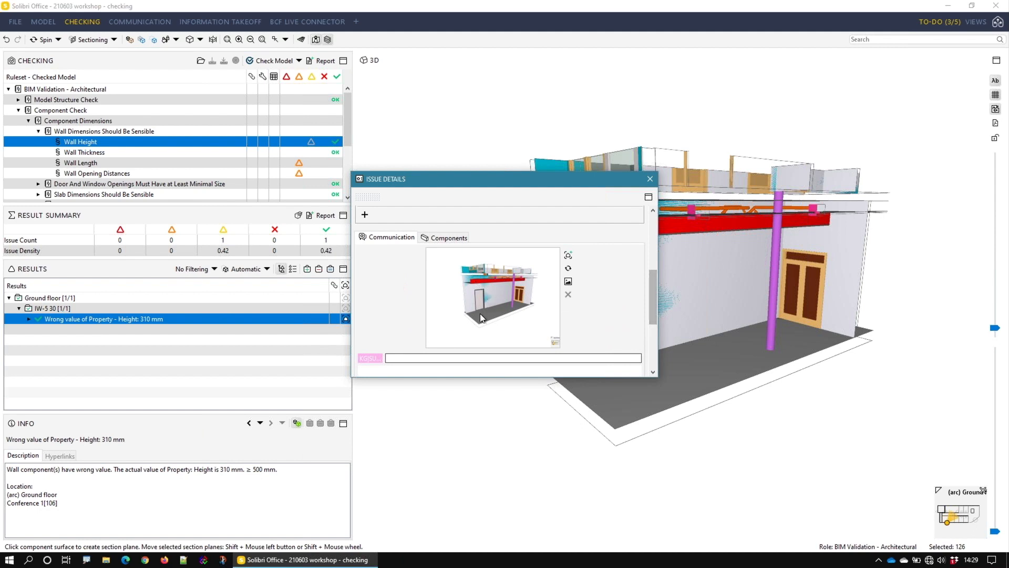
drag(513, 182, 380, 177)
scroll(685, 219, up, 5)
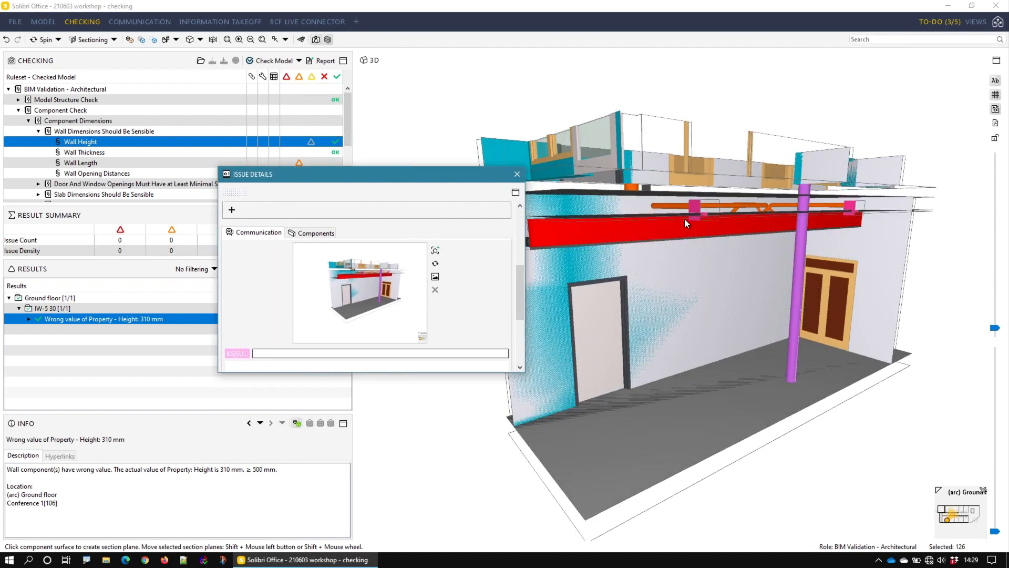
drag(689, 241, 807, 233)
middle_drag(807, 233, 781, 273)
drag(780, 273, 830, 263)
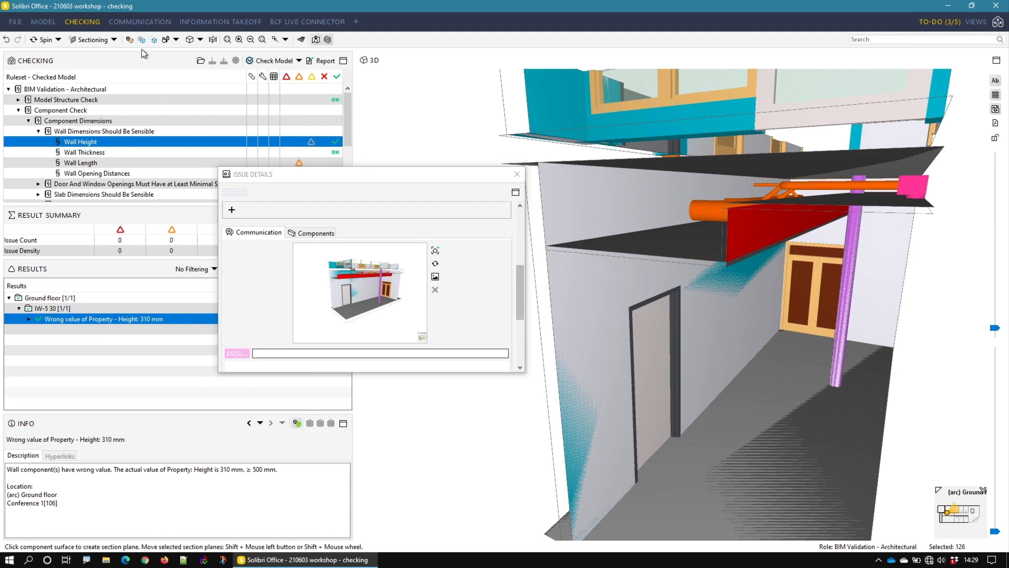
click(110, 40)
click(107, 55)
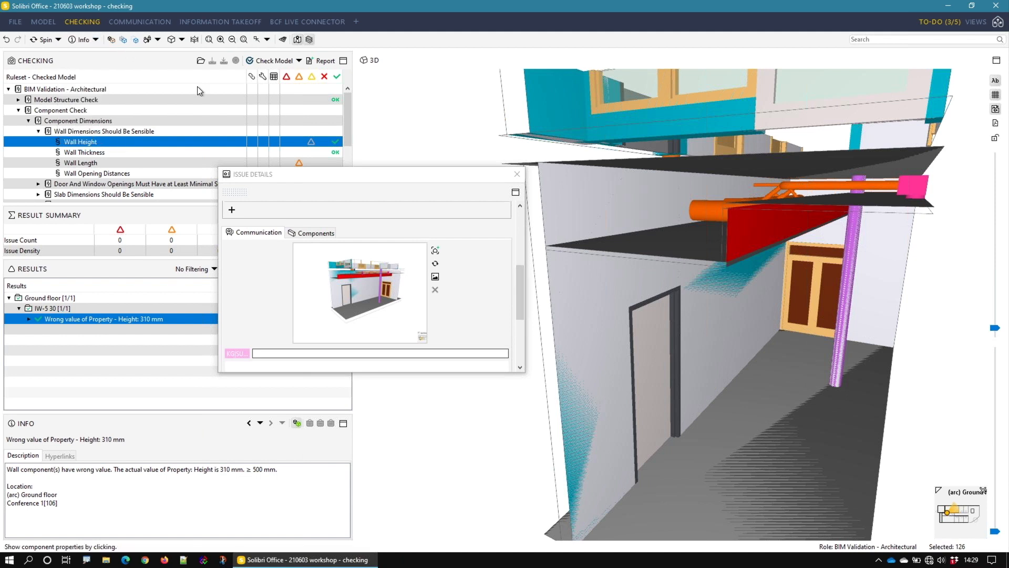
click(757, 232)
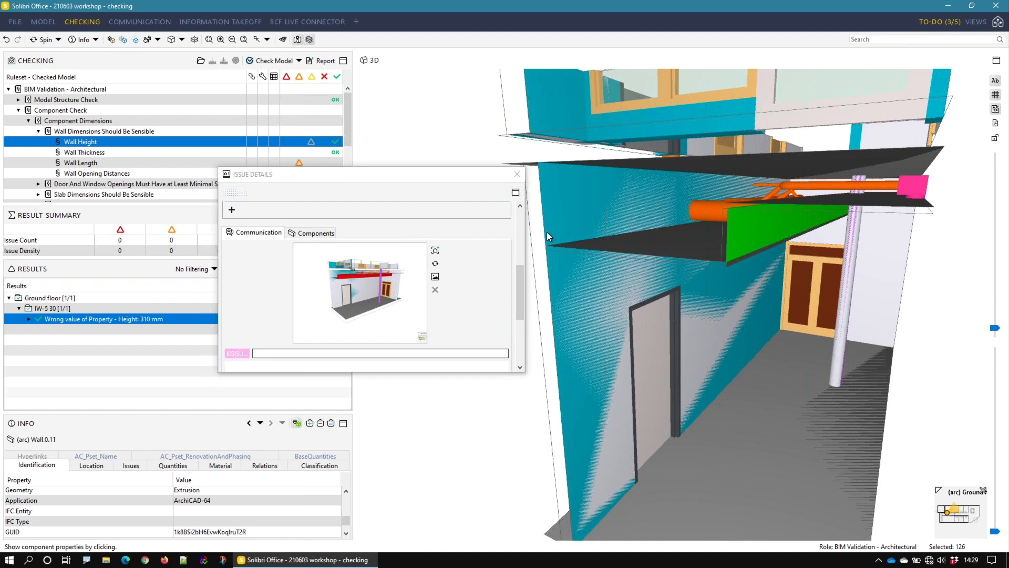
click(434, 250)
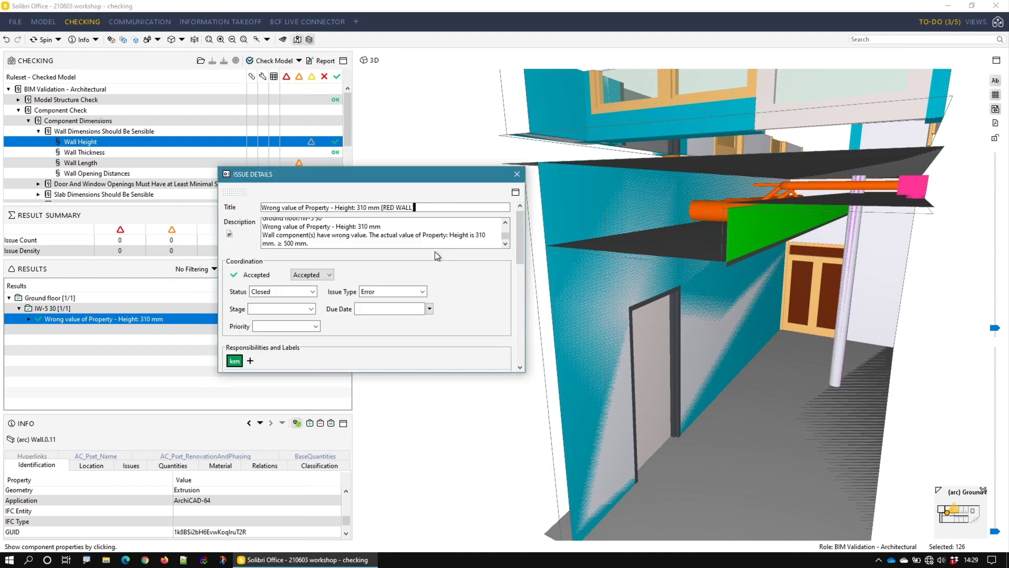
Step: Enlarge the issue details window vertically and post the comment "GREEEN WALL this time" on the second slide
scroll(471, 263, down, 1)
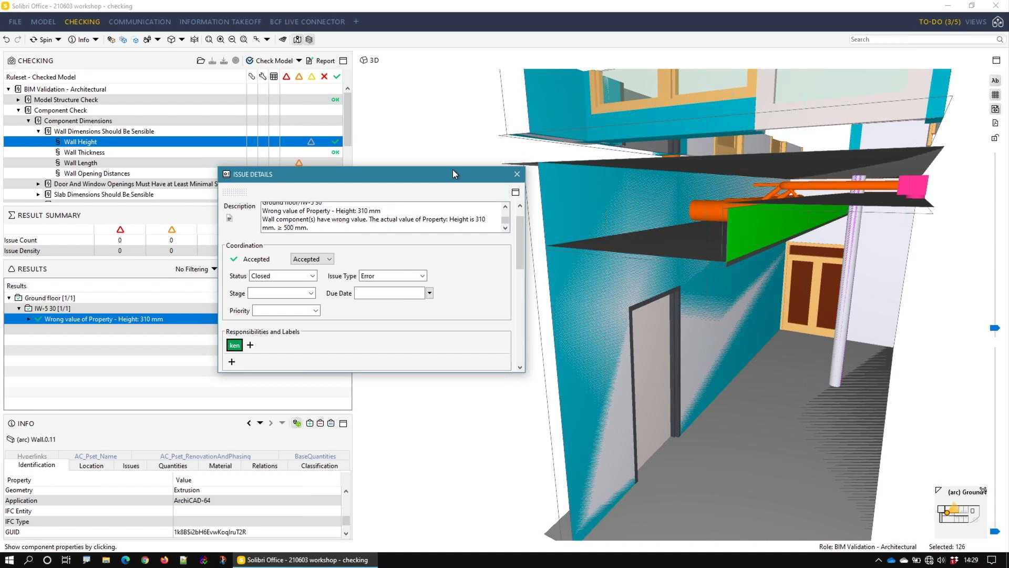
drag(452, 168, 442, 34)
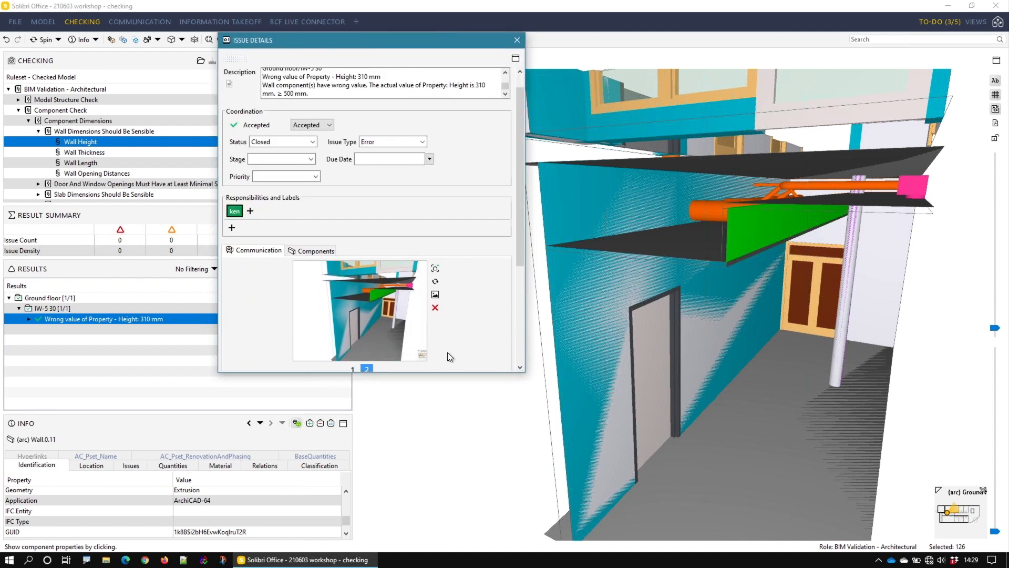
drag(452, 371, 452, 524)
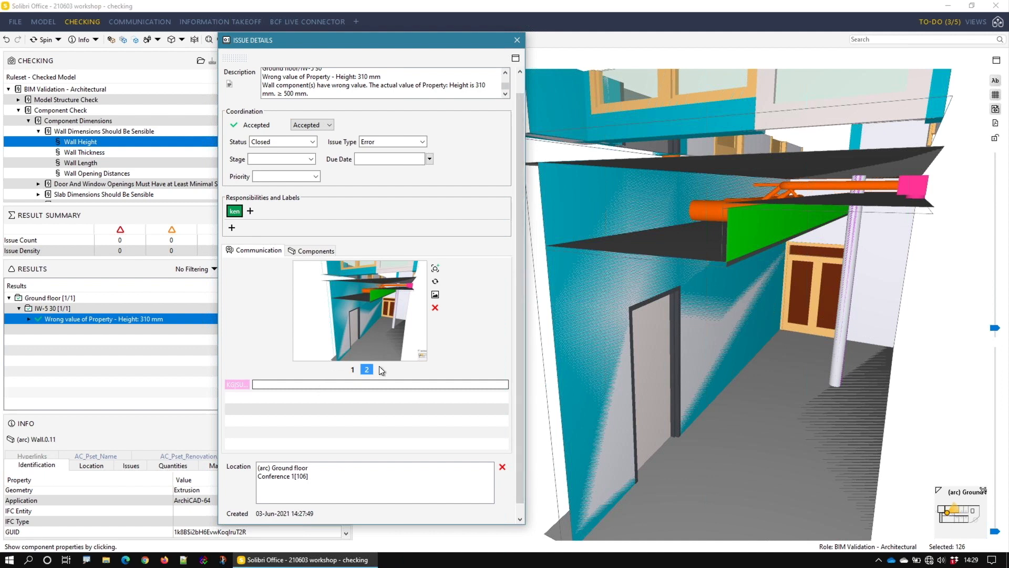
text(GREEEN WALL this time)
key(Return)
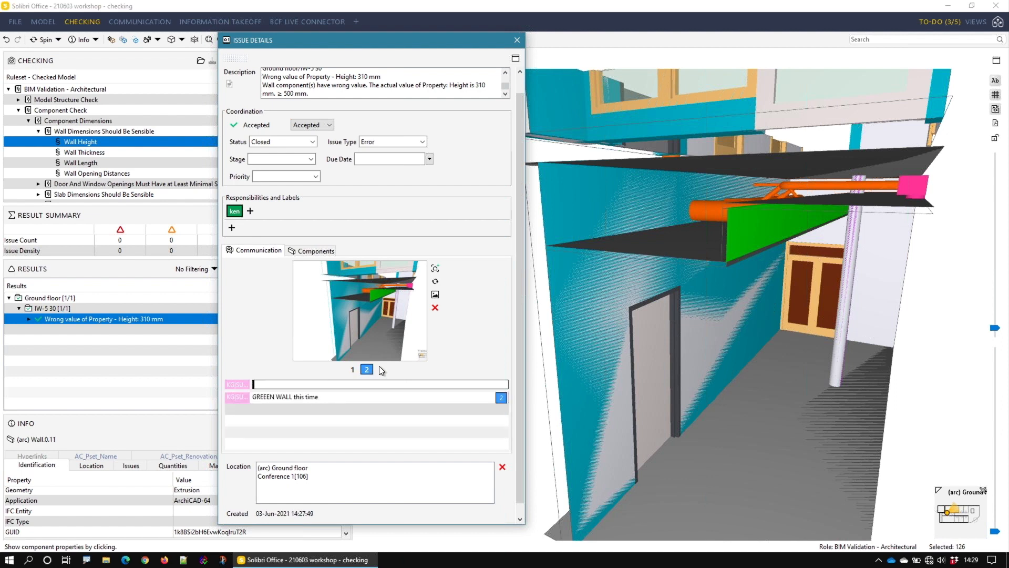
Step: Review the issue's first slide and its comment, and close the issue details
click(352, 369)
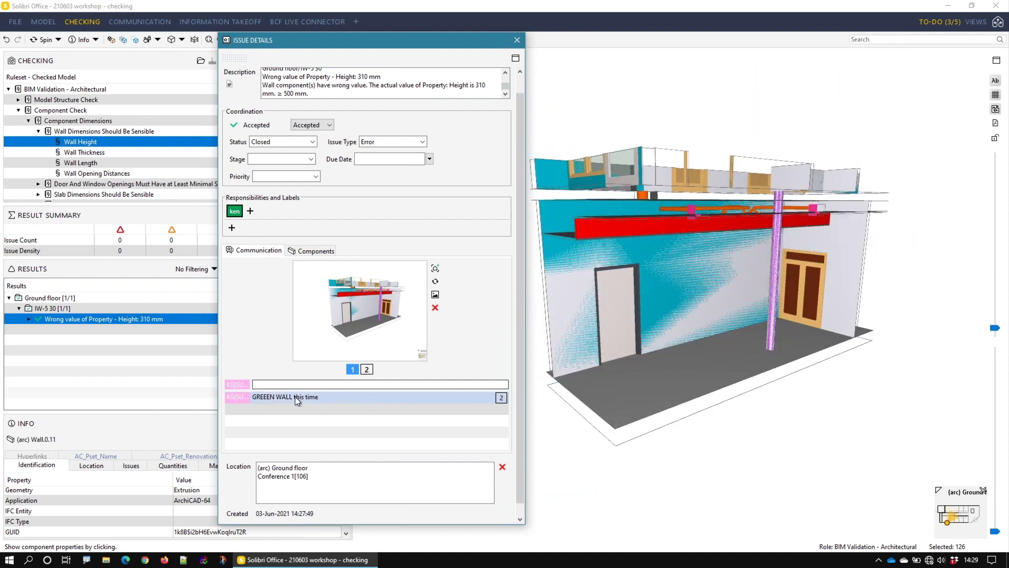
click(305, 395)
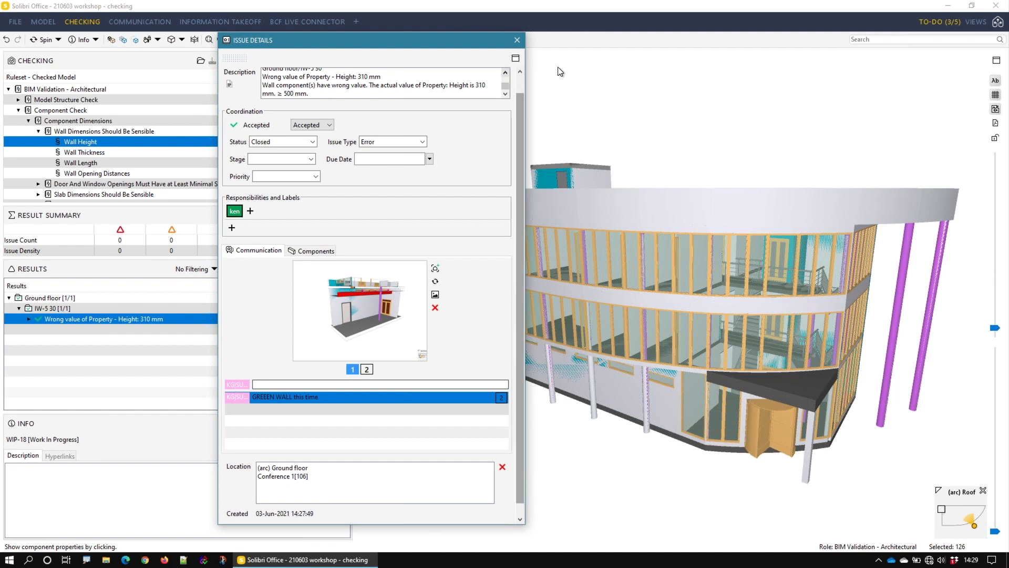
click(516, 40)
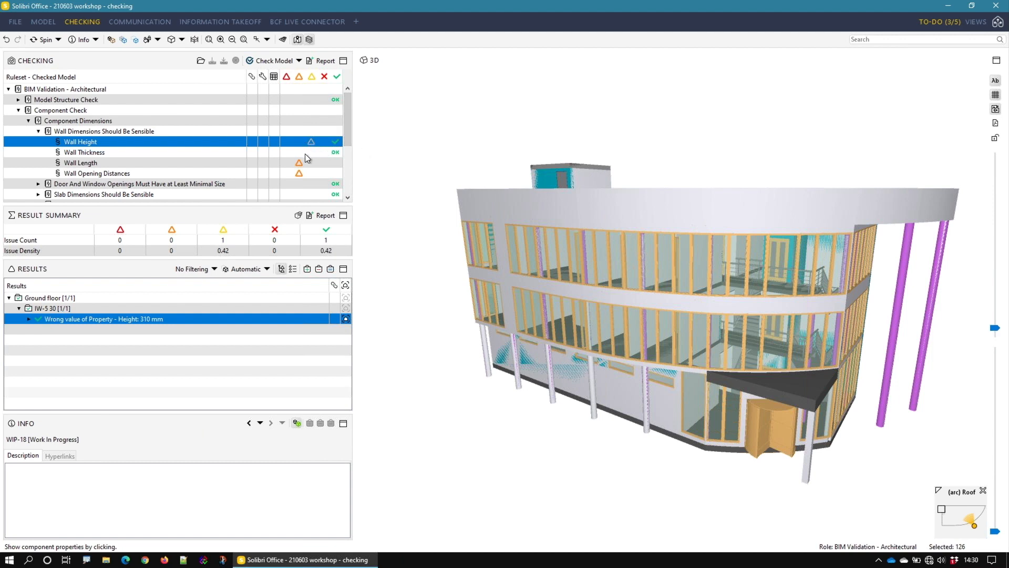
Step: Open the Wall Length rule's results and show its wrong length issue in the model
drag(346, 138, 347, 162)
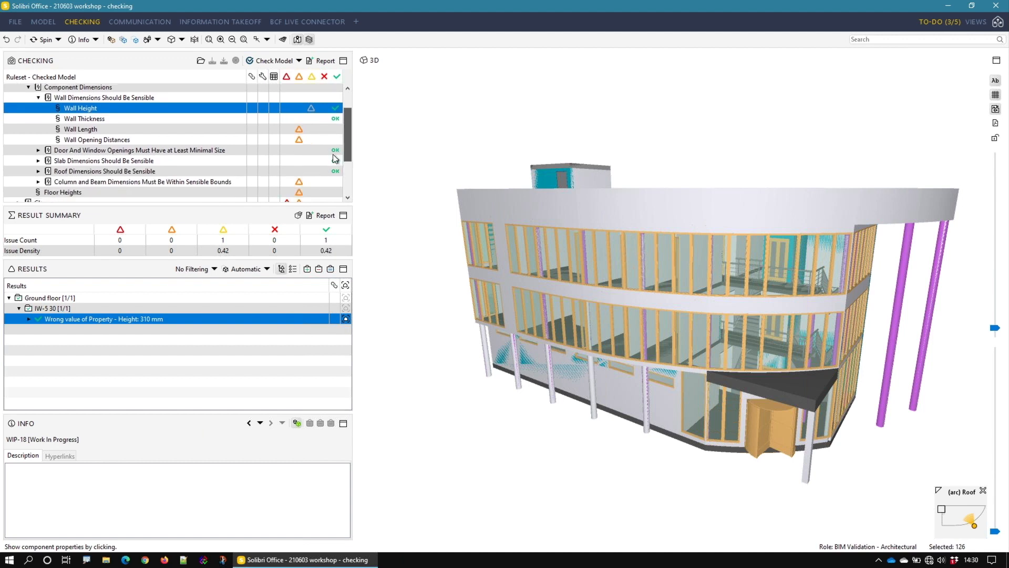
click(119, 129)
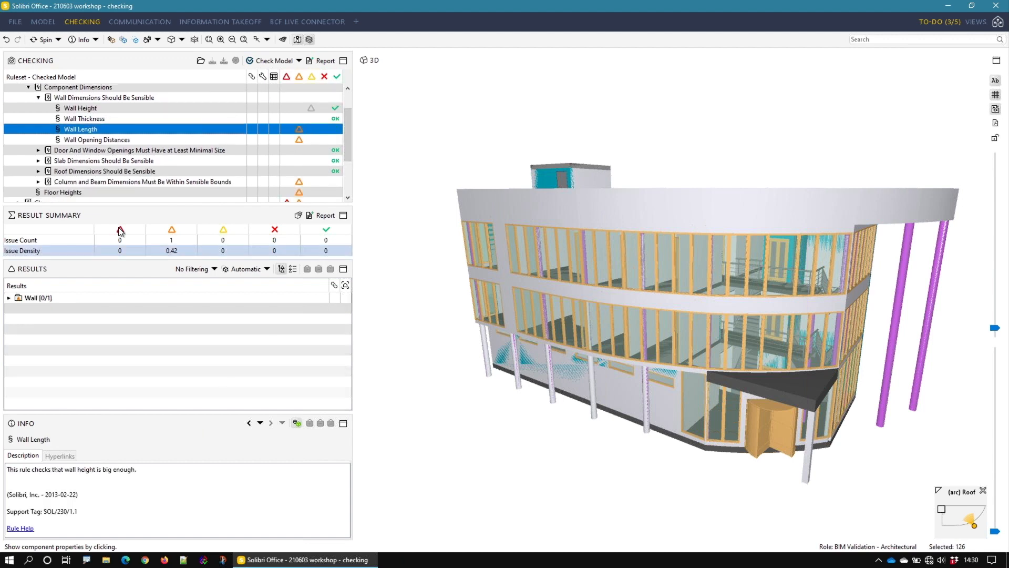
click(36, 298)
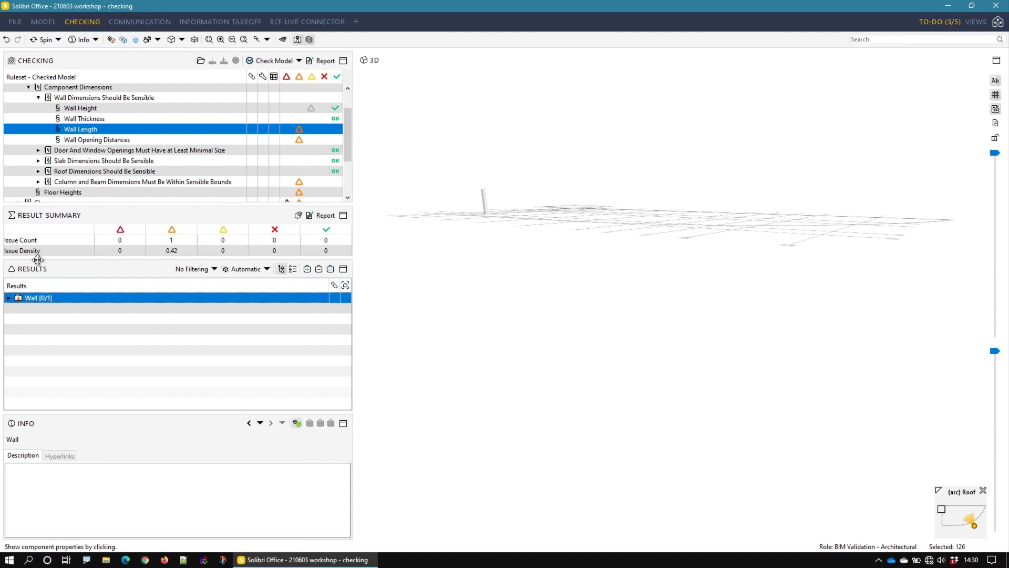
double_click(49, 299)
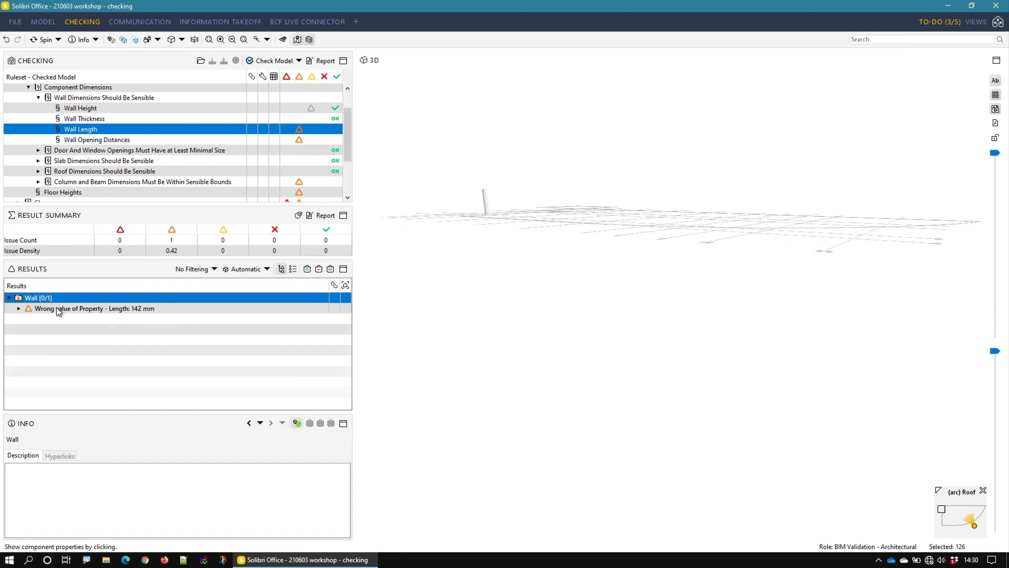
click(56, 308)
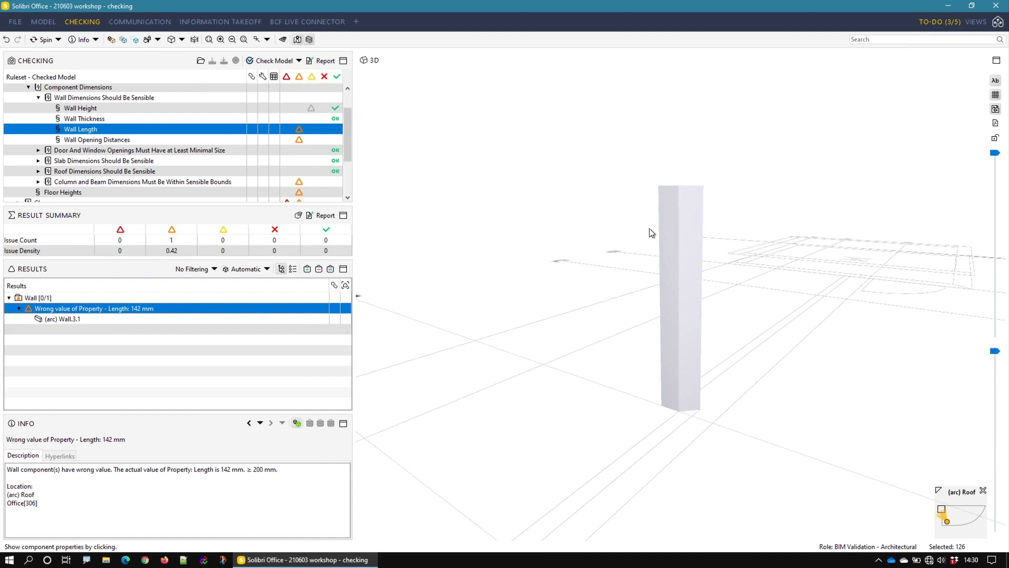
Step: Bring the whole building into view around the flagged short wall and highlight that wall in red
drag(717, 354, 784, 377)
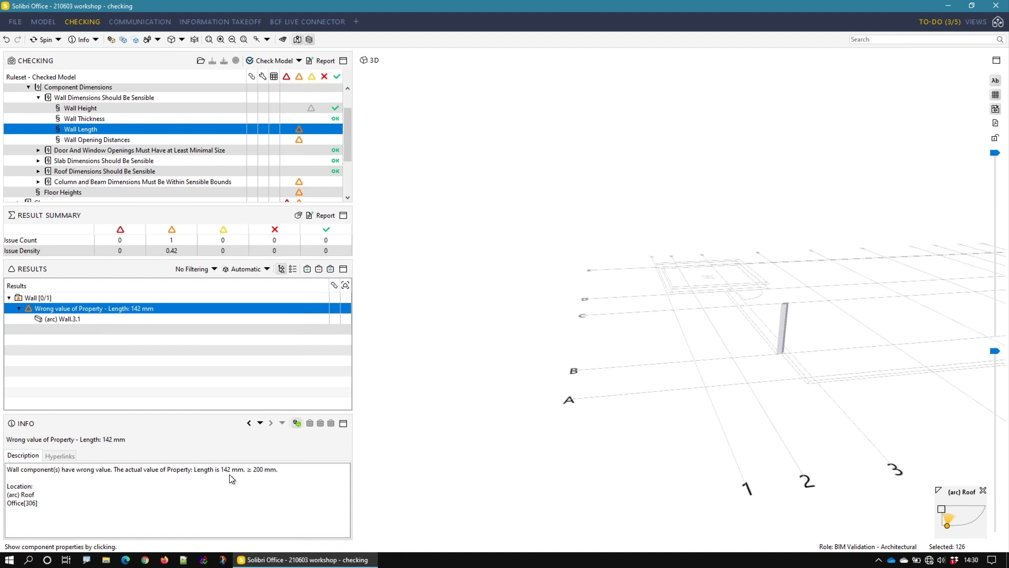
mouse_move(746, 364)
mouse_down()
mouse_move(824, 361)
mouse_move(669, 374)
mouse_move(783, 378)
mouse_up()
mouse_move(807, 318)
middle_down()
mouse_move(573, 345)
mouse_move(597, 367)
mouse_move(638, 362)
middle_up()
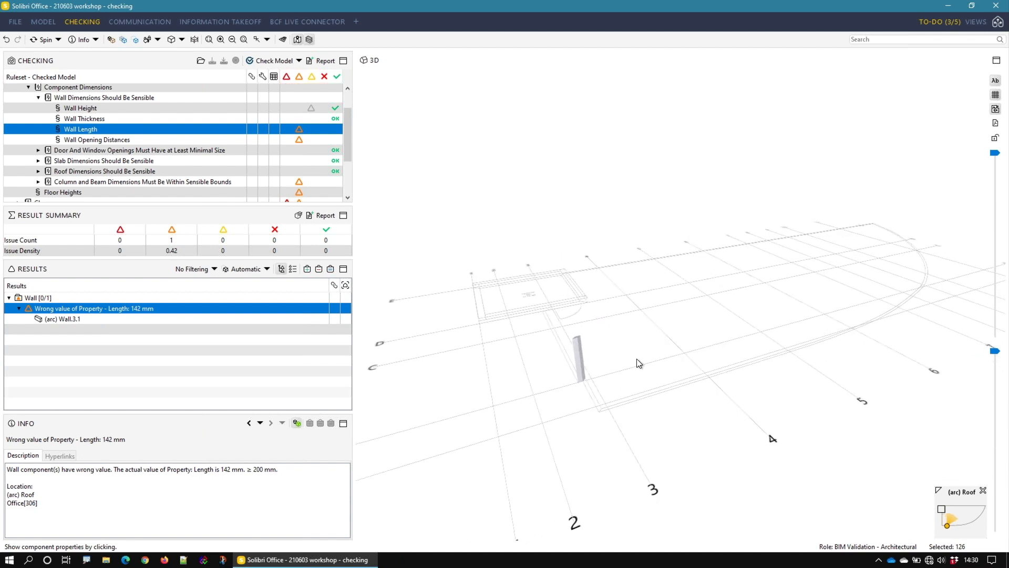
click(110, 39)
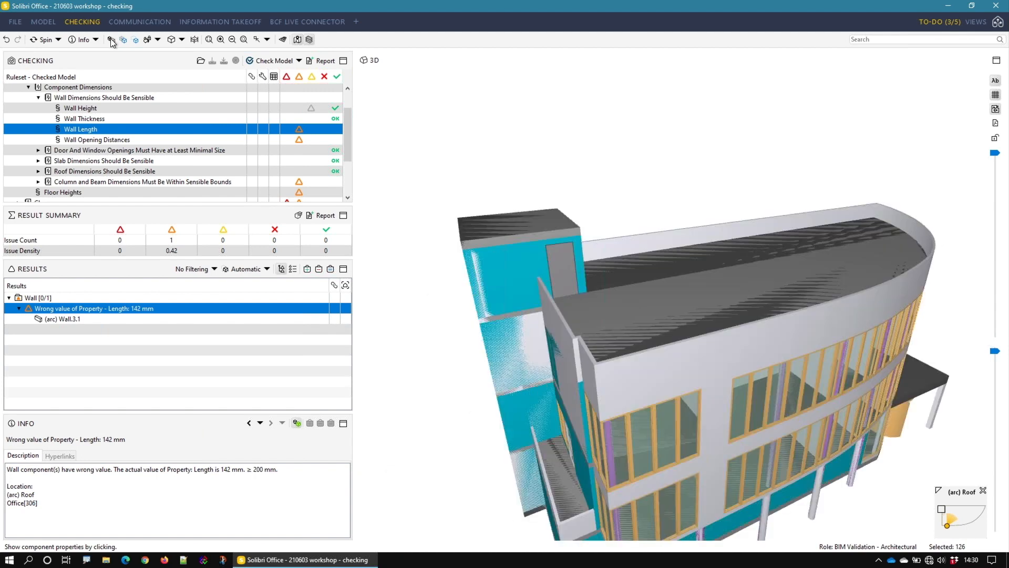
right_click(147, 309)
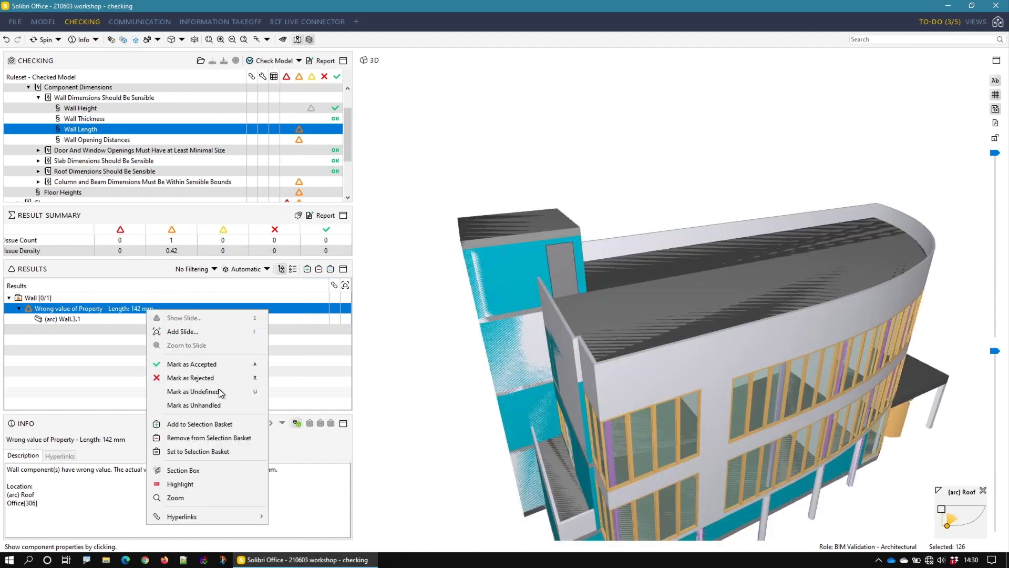
click(213, 482)
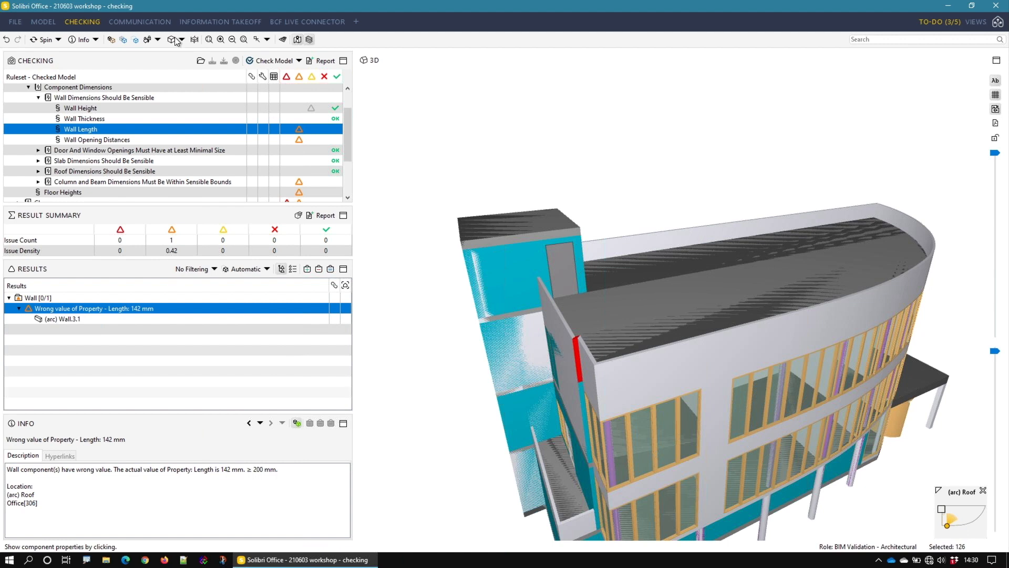
Step: Draw a yellow markup arrow across the roof pointing to the highlighted short wall
click(95, 39)
click(90, 95)
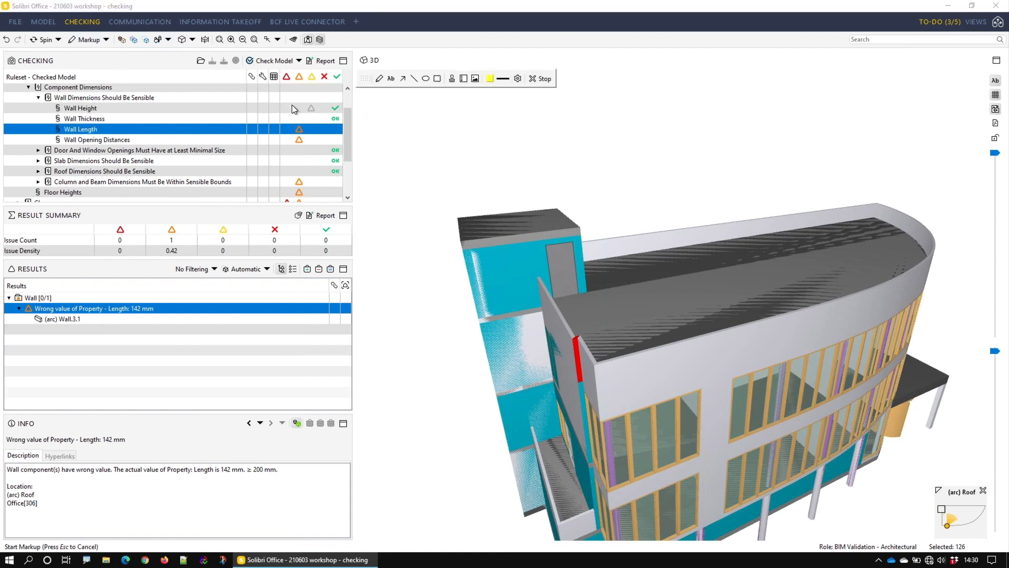
click(403, 79)
mouse_move(746, 263)
mouse_down()
mouse_move(589, 346)
mouse_move(597, 343)
mouse_up()
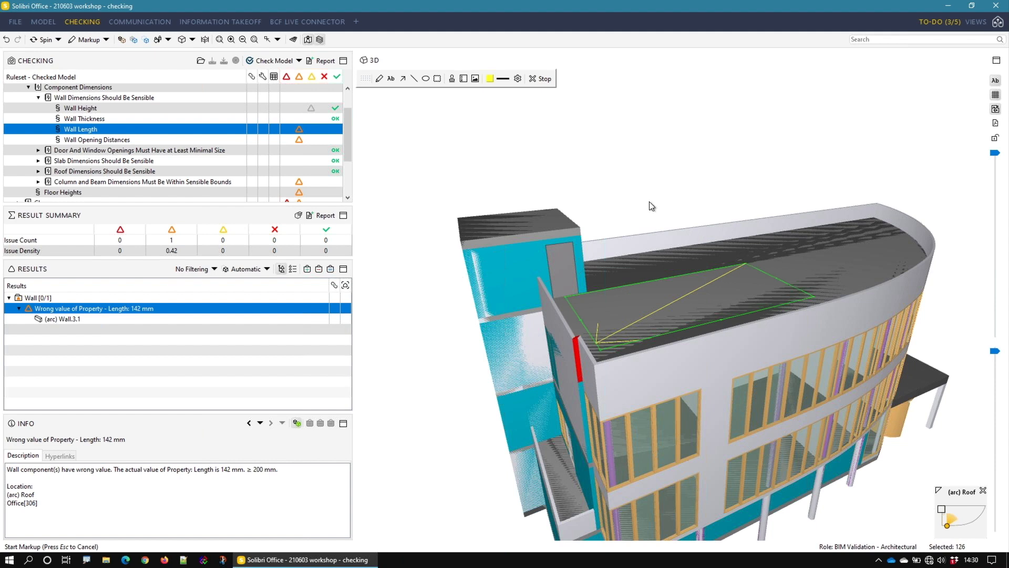
click(633, 195)
Step: Add a slide for the wall length issue, with [RED WALL] appended to its title and the automatically generated description
right_click(251, 308)
click(308, 326)
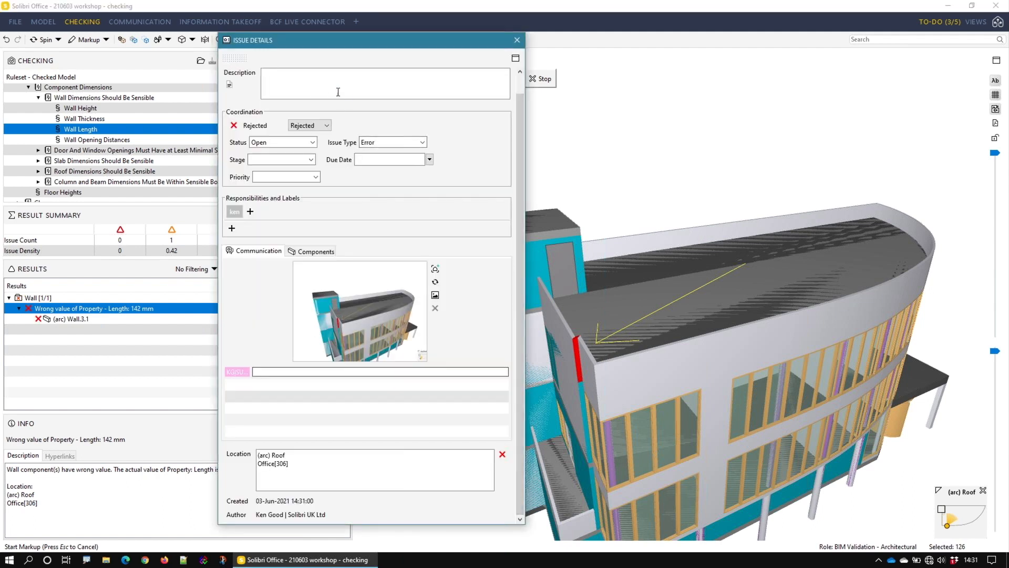
click(519, 78)
click(405, 78)
text([RED WALL)
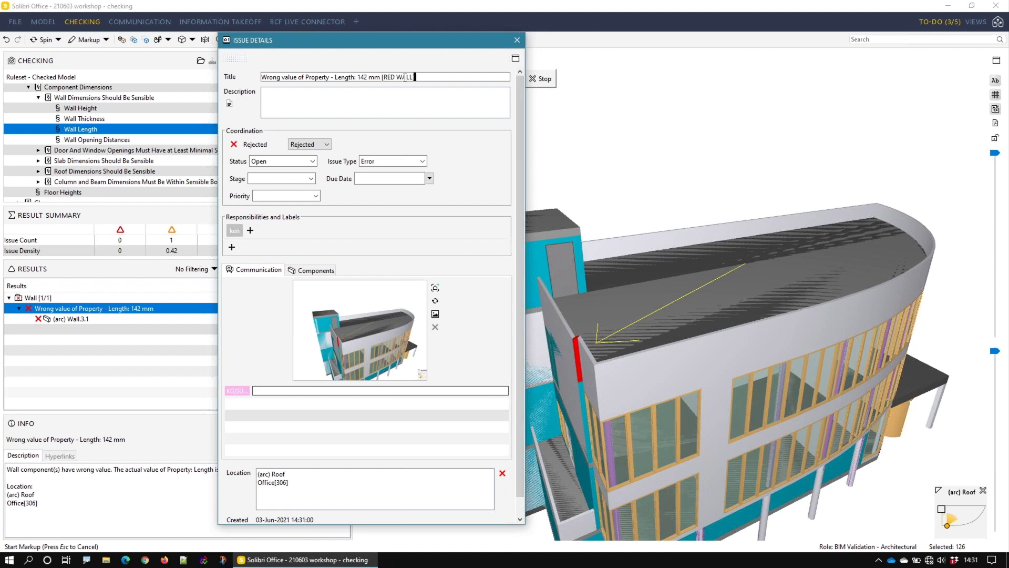
click(230, 104)
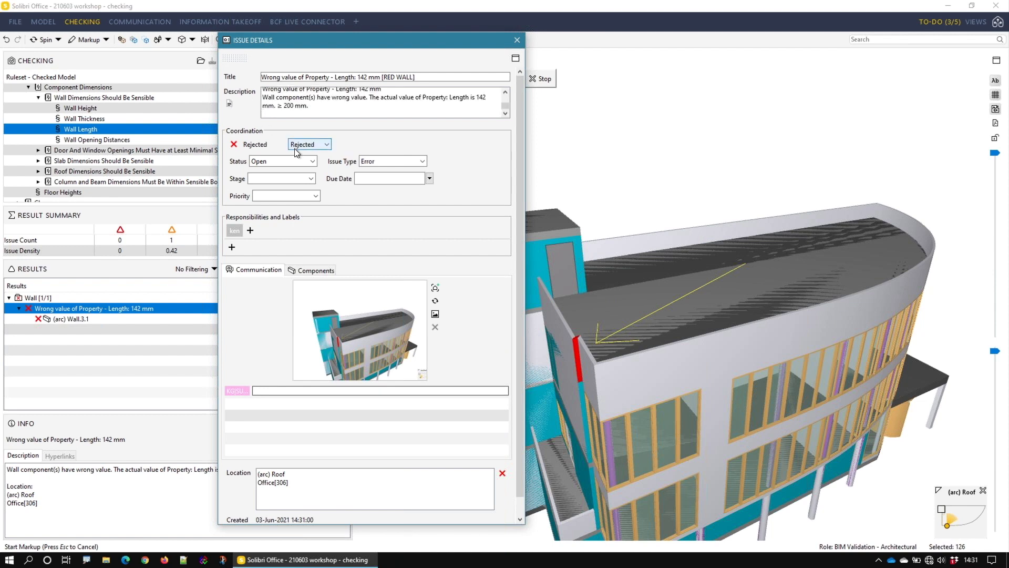
Step: Add the responsibilities ARC and STR to the wall length issue
click(250, 231)
text(ARC)
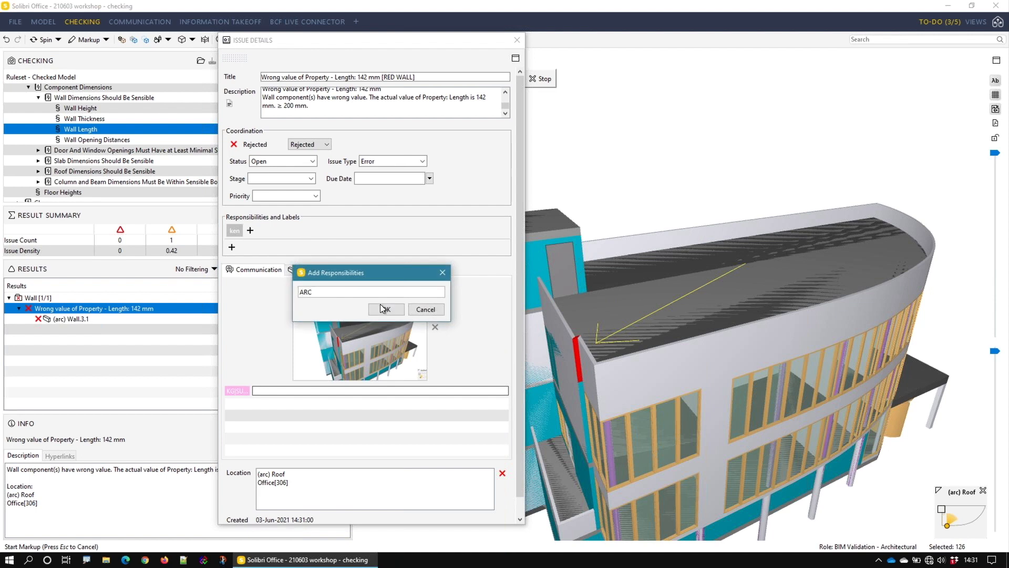
click(383, 308)
click(270, 230)
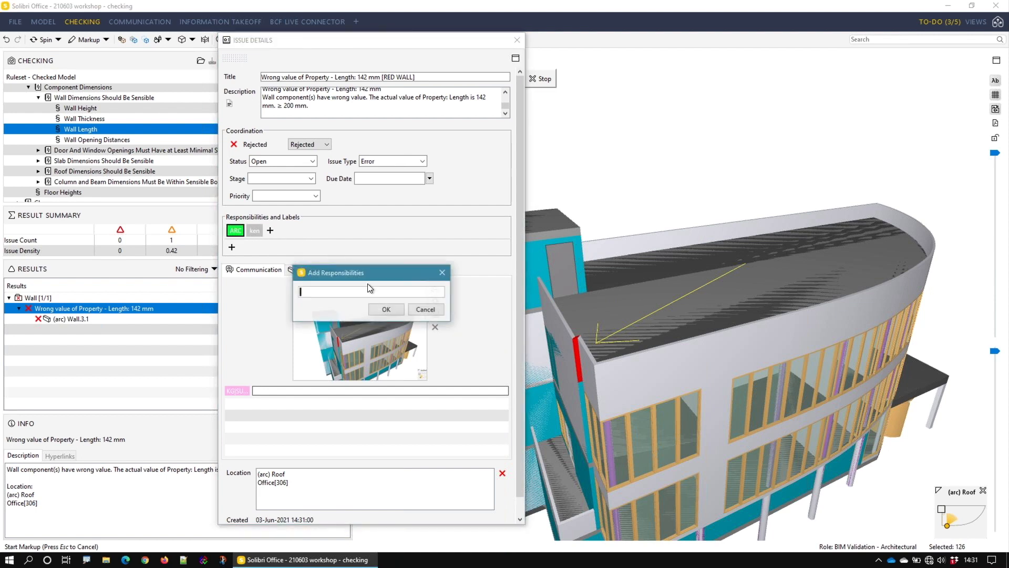
text(STR)
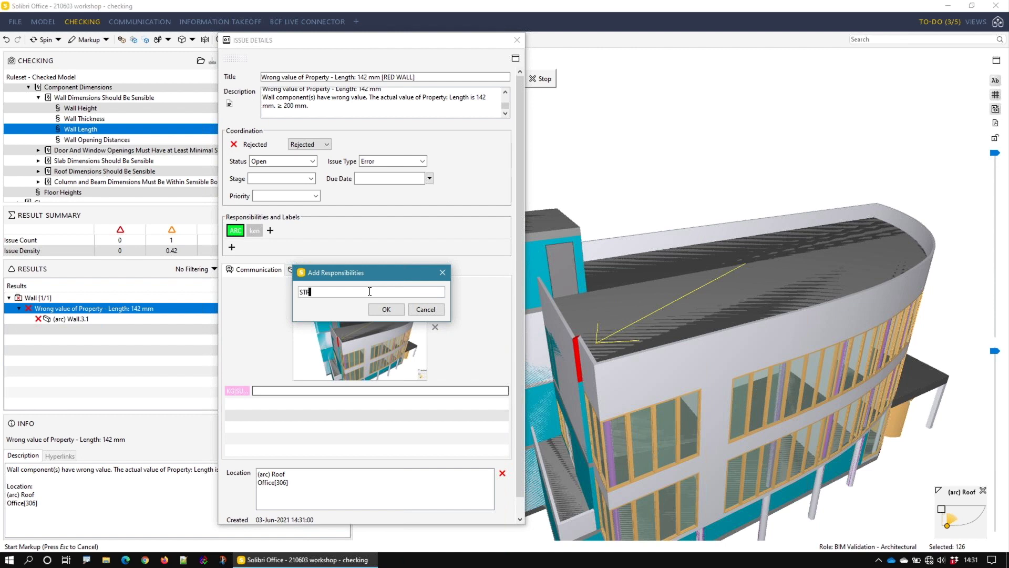
click(392, 307)
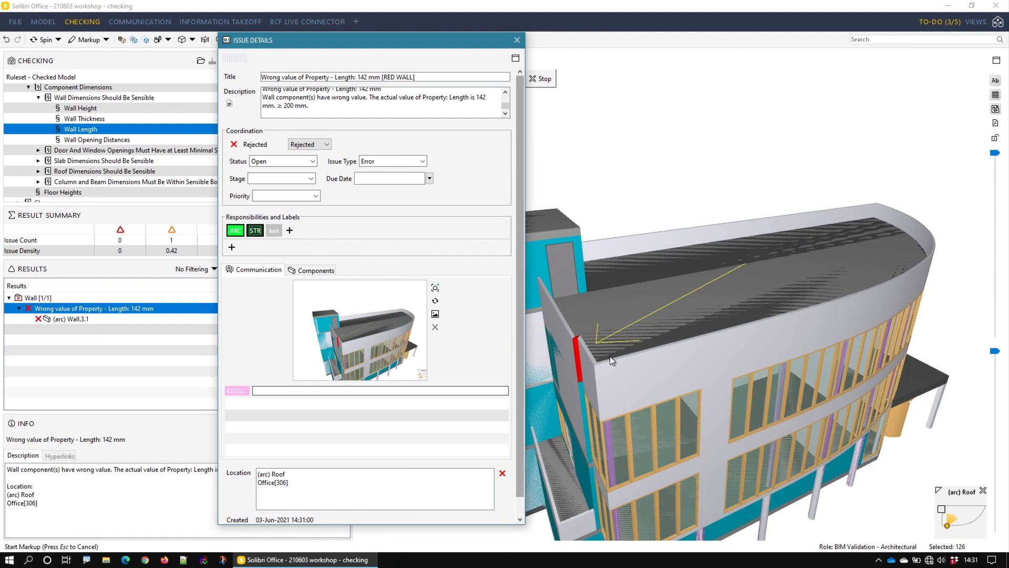
Step: Add a second, close-up snapshot of the red wall at the roof corner to the issue, compare both snapshots and close the issue details
scroll(583, 355, up, 5)
scroll(582, 354, up, 1)
middle_drag(767, 268, 651, 225)
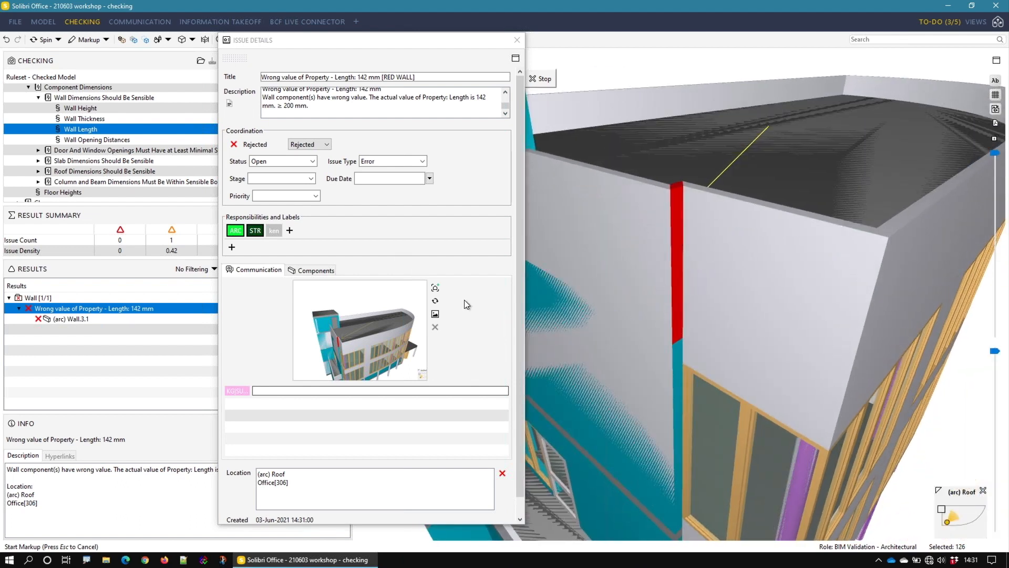
click(436, 289)
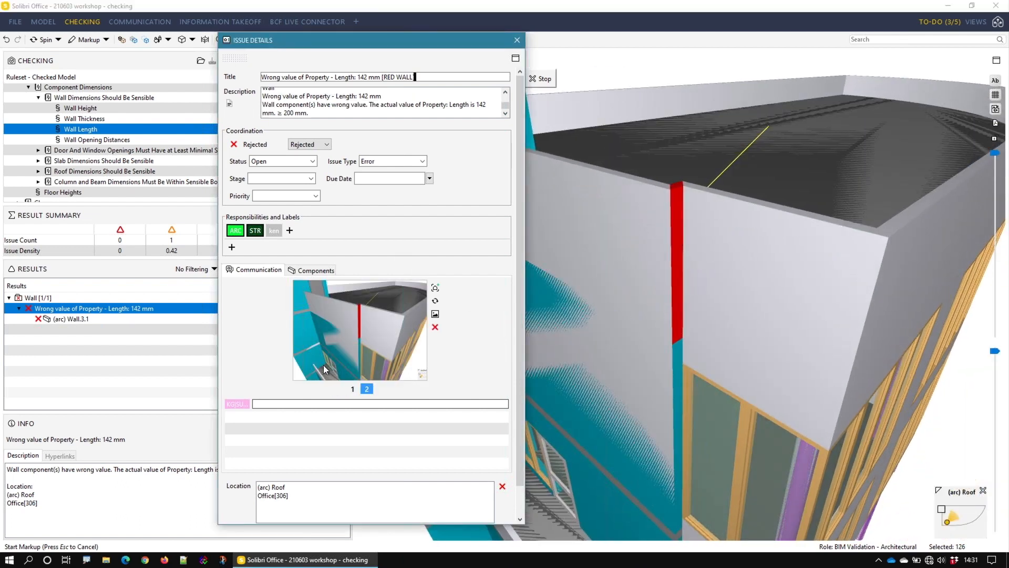
click(352, 389)
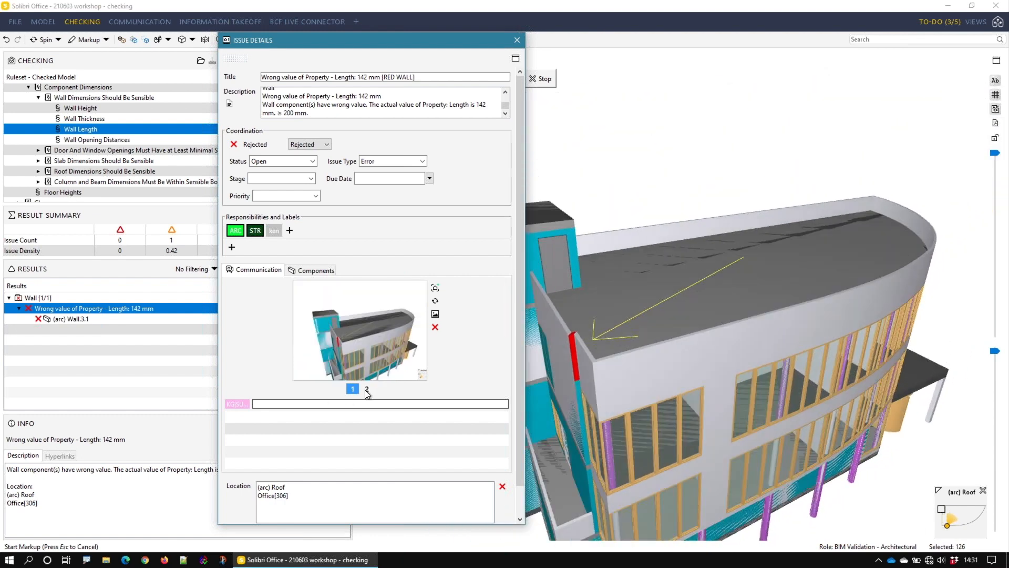
click(366, 389)
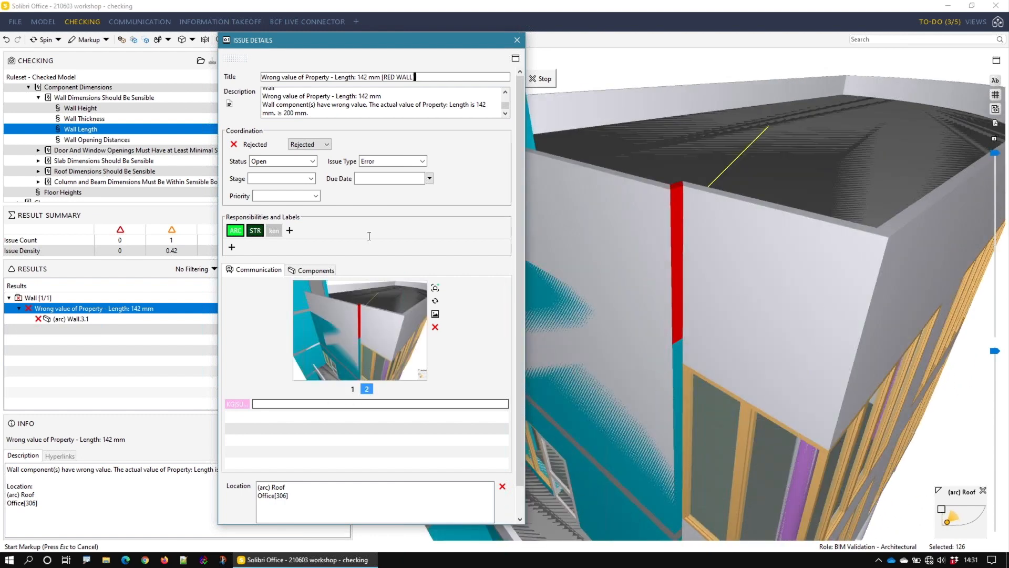
click(518, 40)
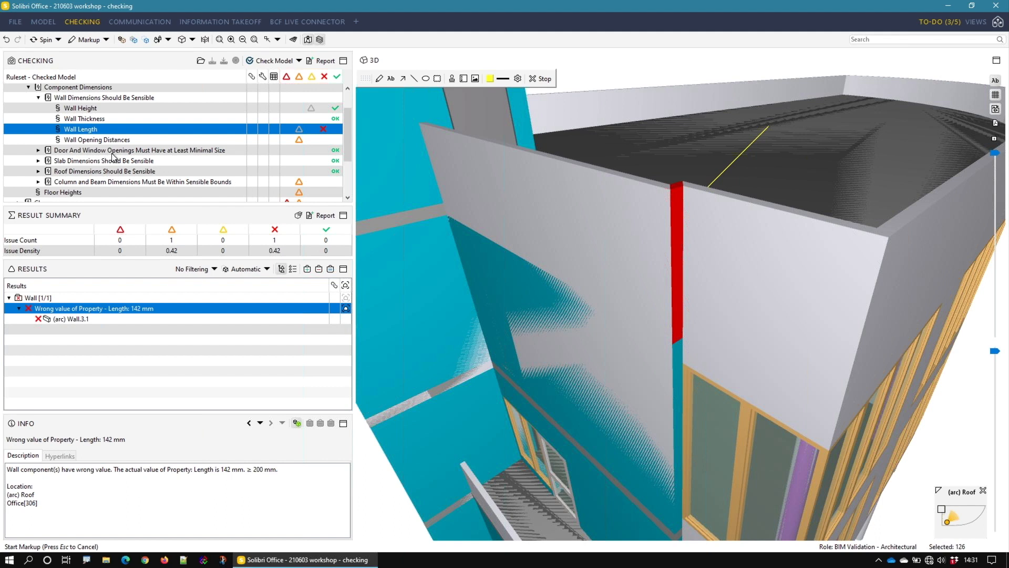
Step: Expand the Clearance ruleset and open the results of its Clearance in Front of Windows rule
scroll(182, 150, down, 2)
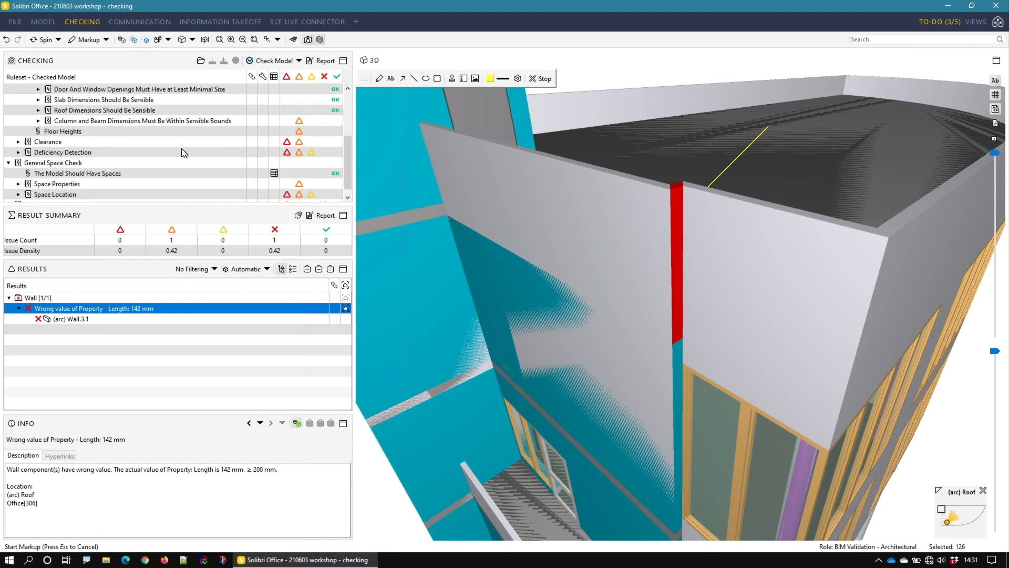
scroll(172, 143, up, 1)
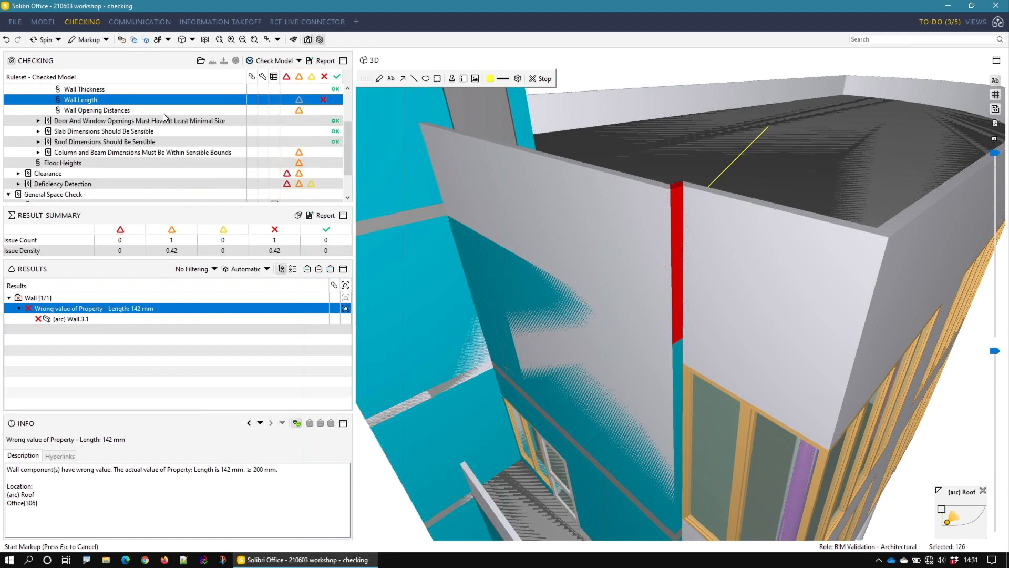
scroll(88, 154, down, 1)
click(79, 141)
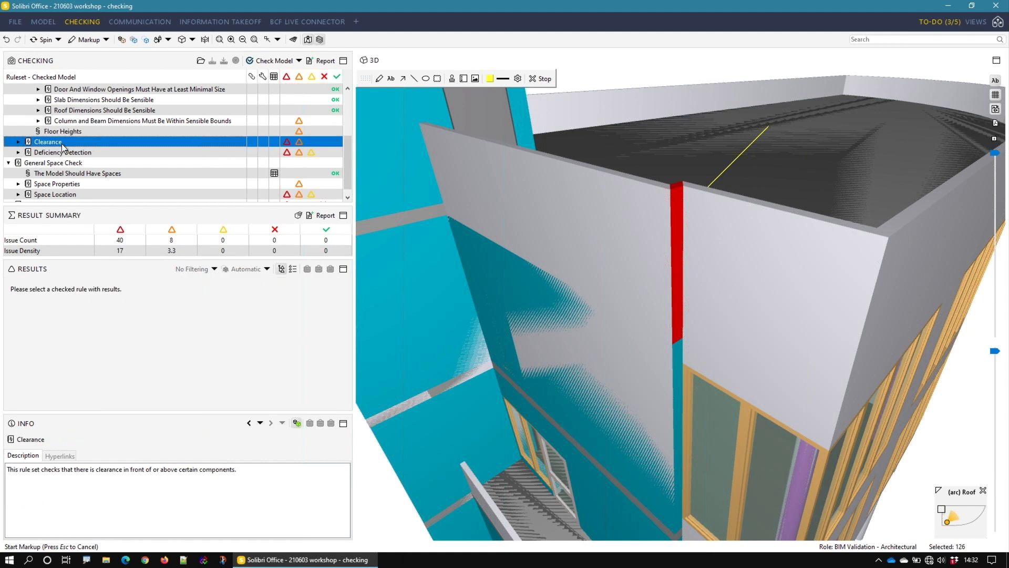
click(18, 142)
click(83, 153)
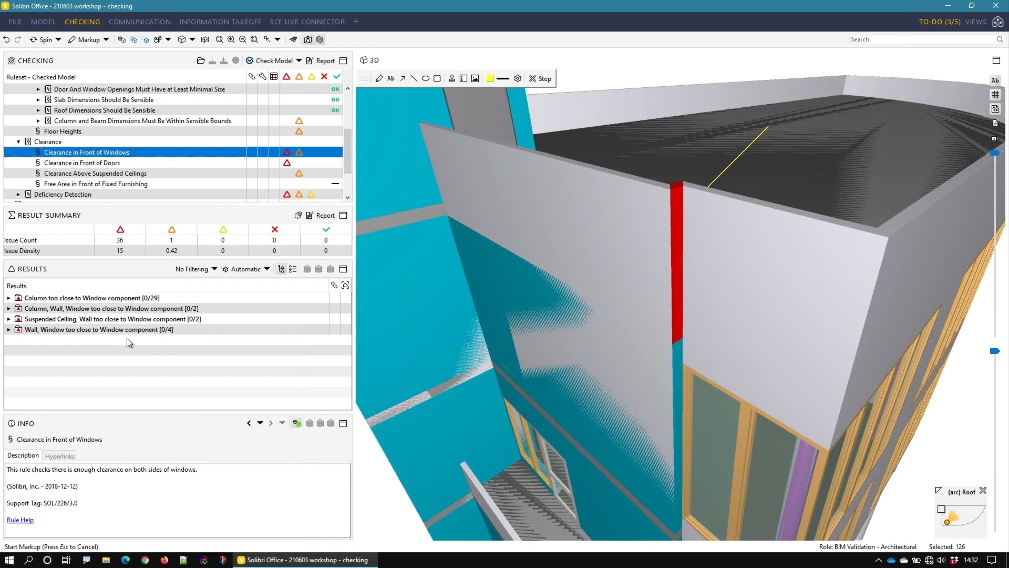
Step: Review the window clearance results as a flat list, and return them to the category hierarchy
click(281, 270)
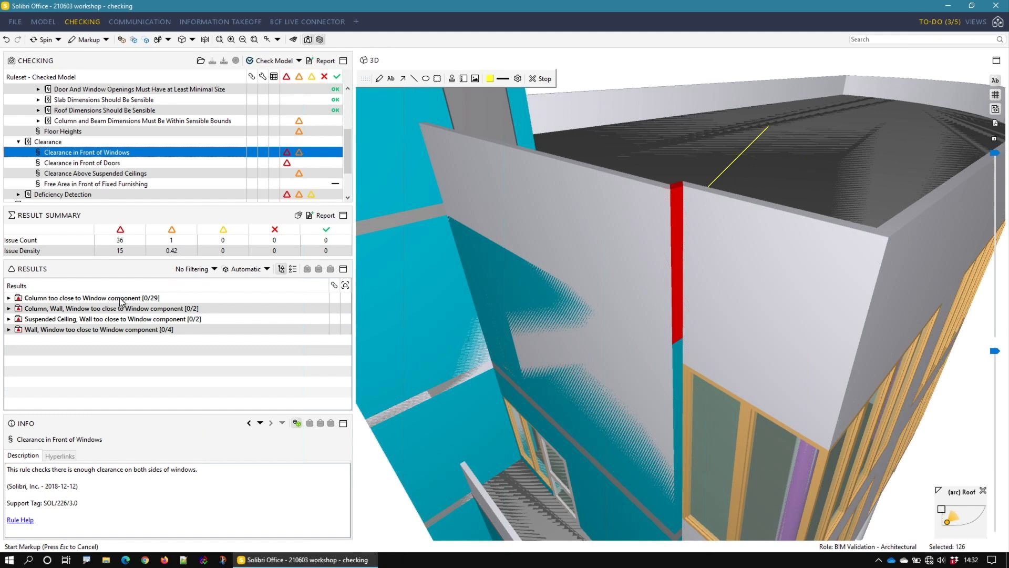
click(292, 269)
scroll(282, 371, down, 9)
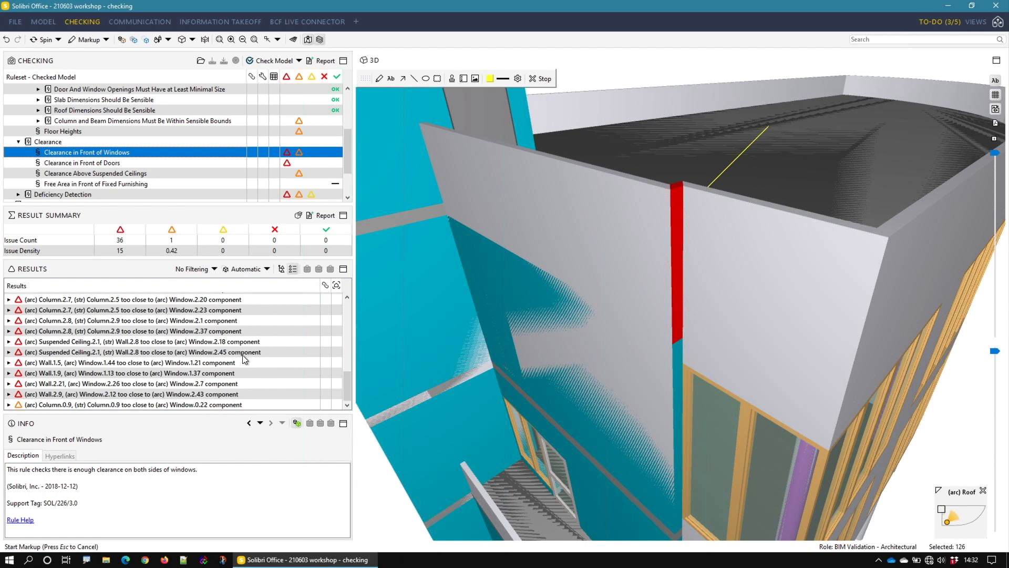
scroll(242, 356, up, 9)
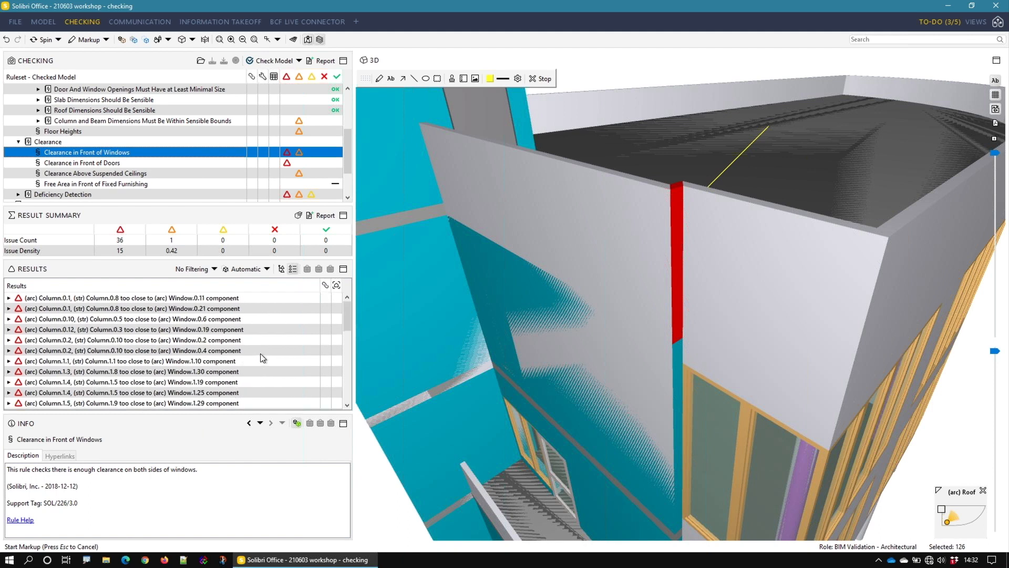
click(281, 269)
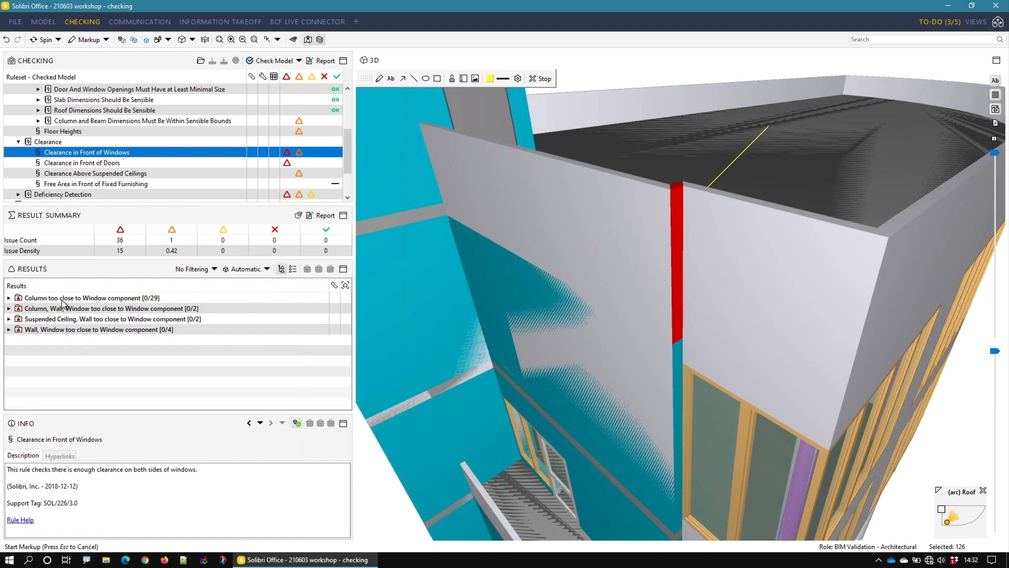
Step: Show the whole 'Column too close to Window component' category in the model and view all its flagged columns and windows together
click(27, 298)
click(9, 298)
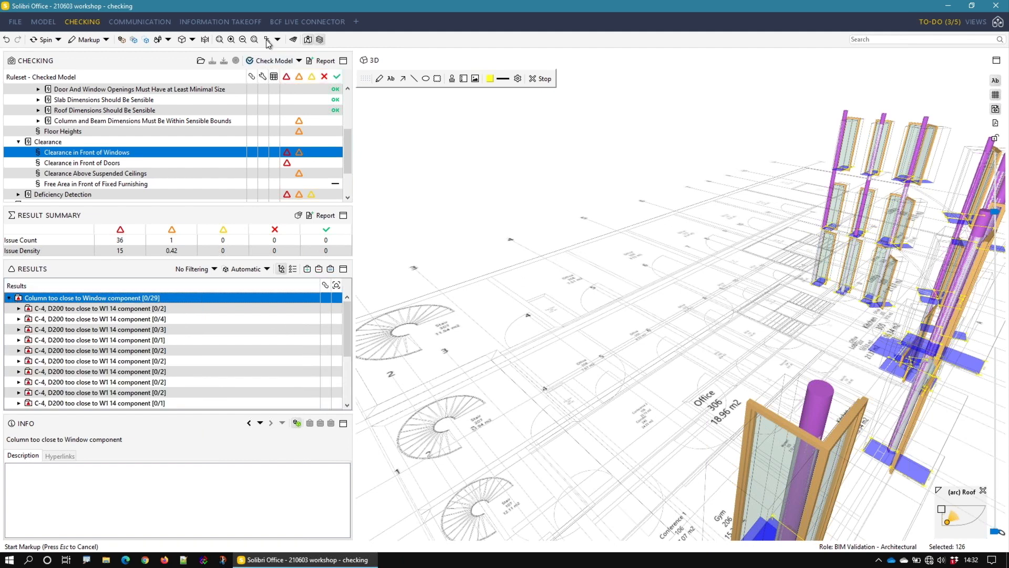
drag(620, 420, 641, 420)
scroll(714, 316, up, 5)
drag(719, 342, 711, 311)
middle_drag(710, 308, 717, 264)
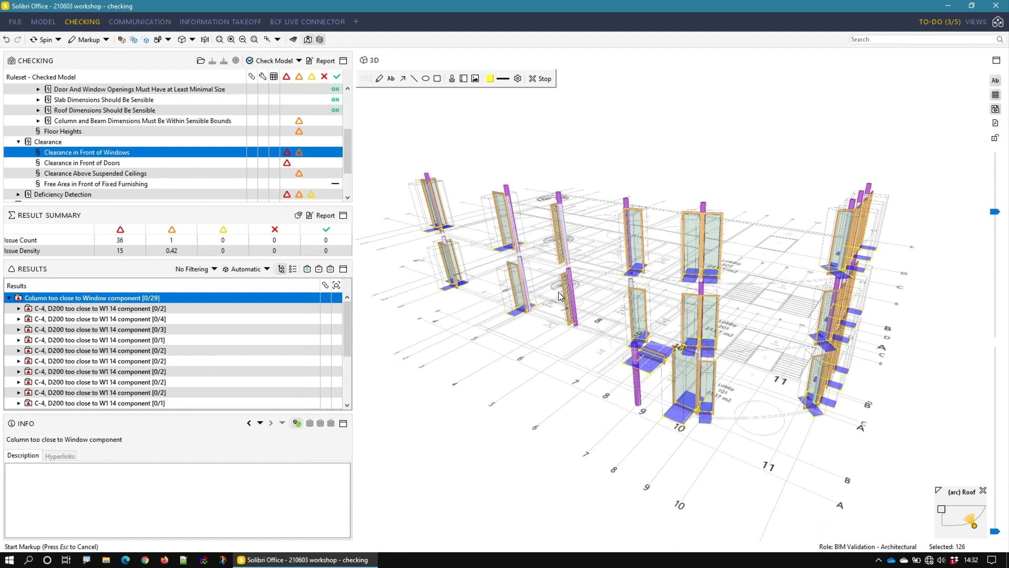
Step: Examine the first C-4, D200 too close to W1 14 group and its individual issues, and collapse back to the whole column category
click(53, 309)
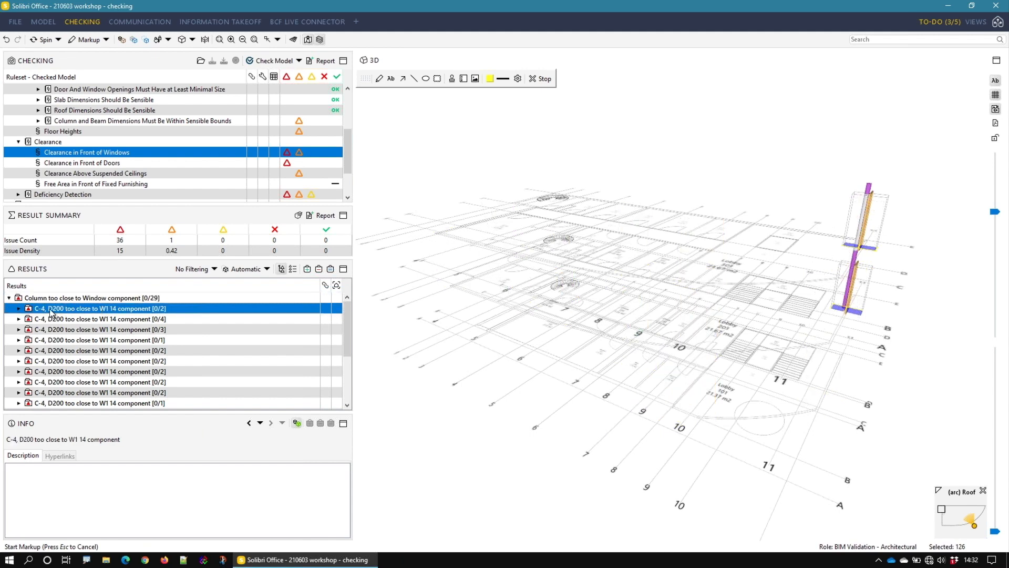
click(19, 308)
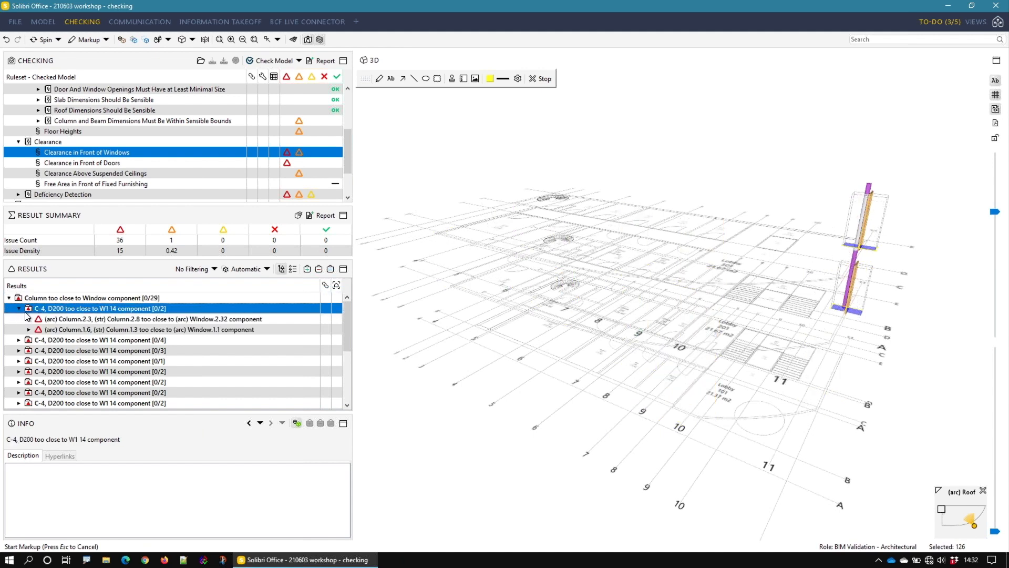
click(62, 320)
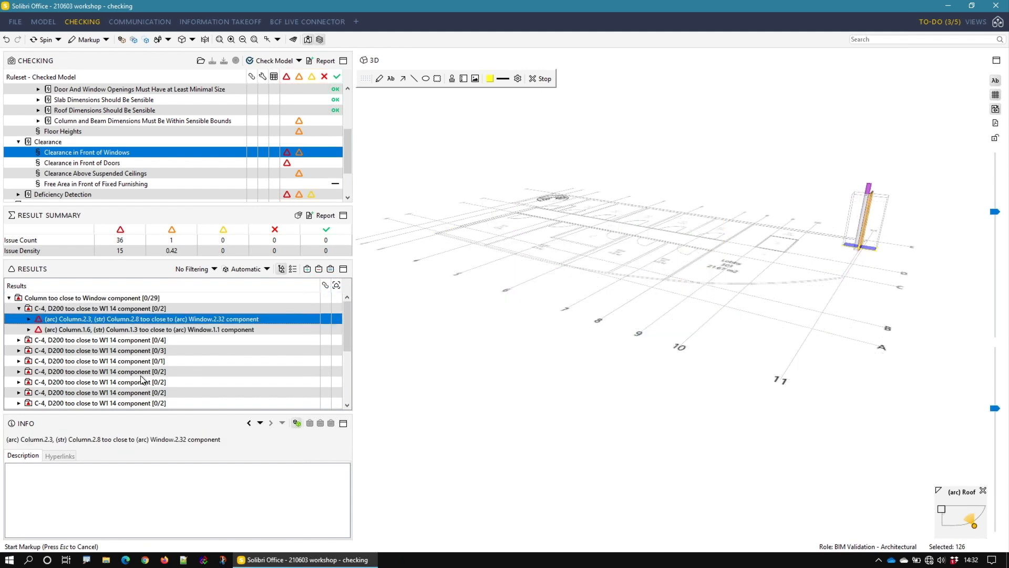
click(52, 329)
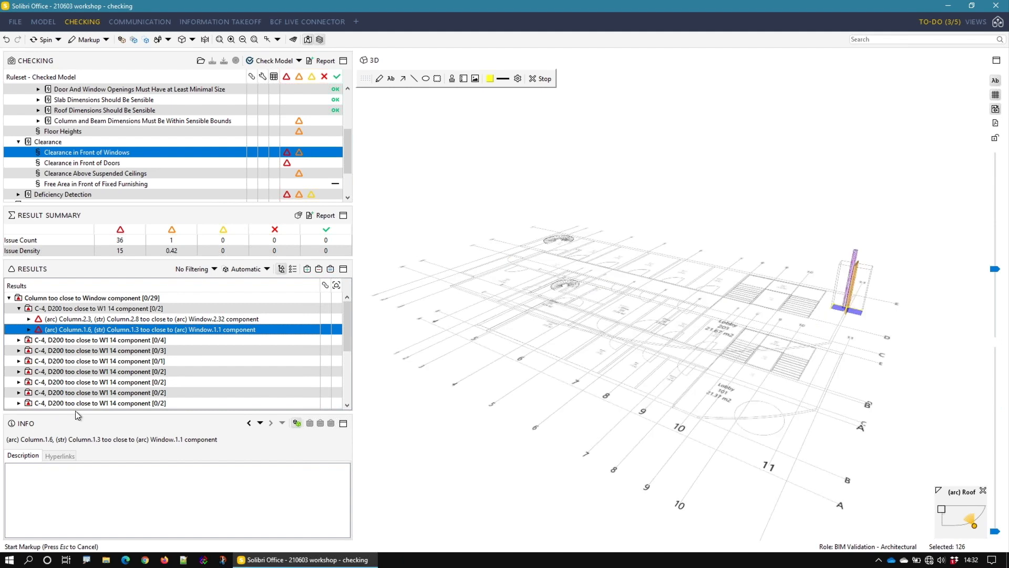
click(29, 319)
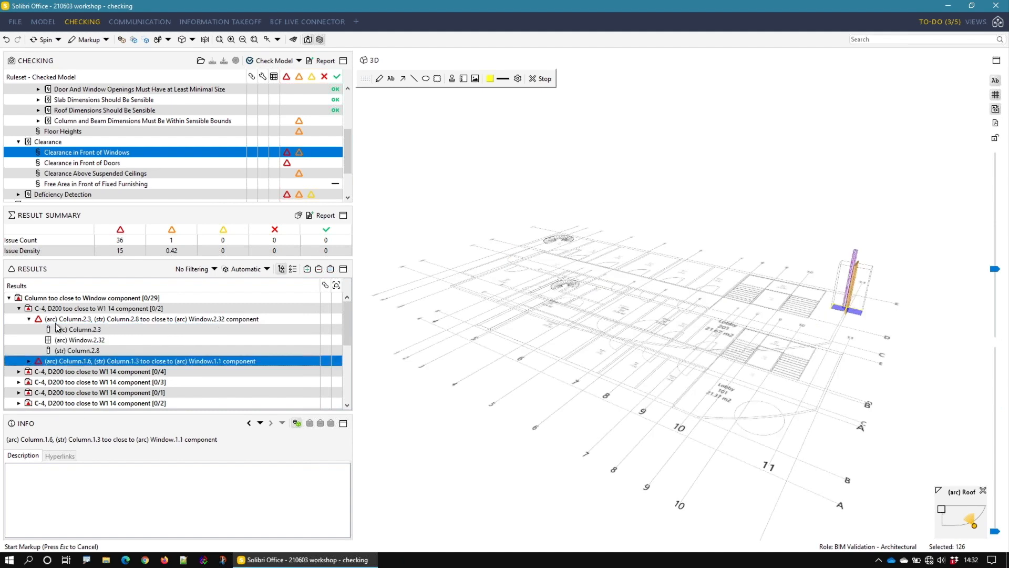
click(29, 319)
click(19, 308)
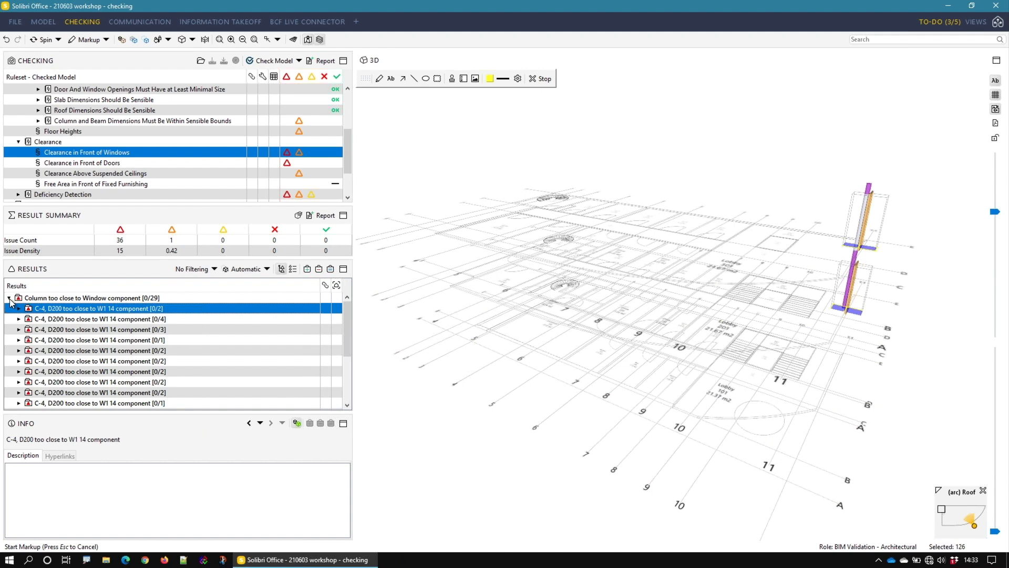
click(9, 299)
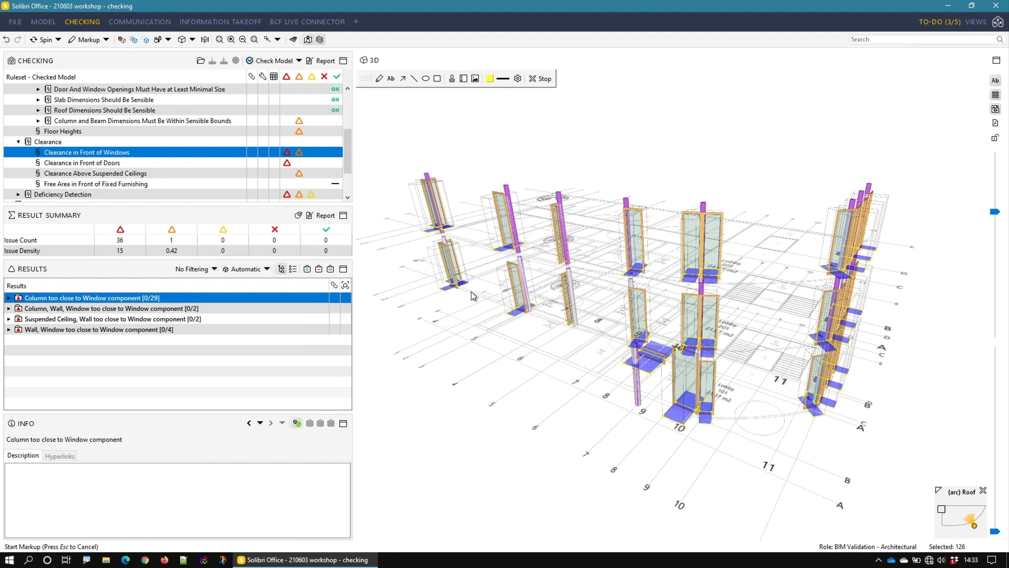
Step: Document the whole column category in one slide with the automatic description, mark it Accepted and assign the existing personal responsibility label
right_click(93, 298)
click(113, 318)
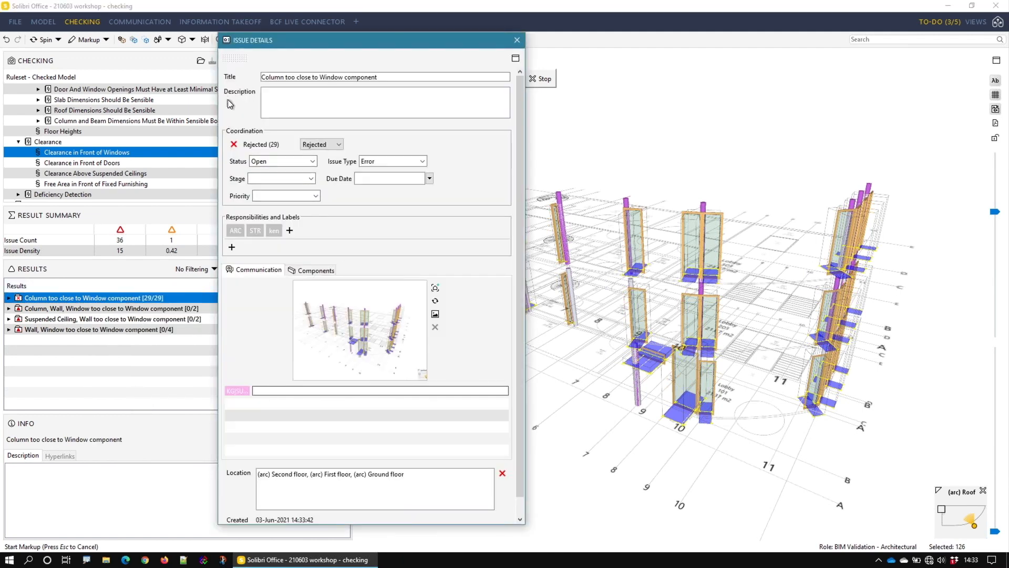
click(230, 103)
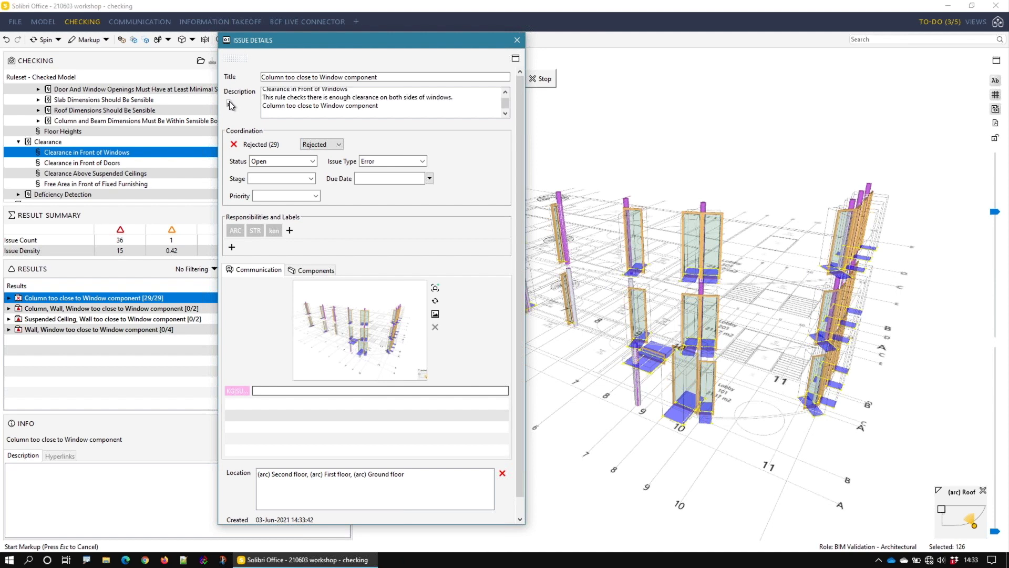
click(335, 145)
click(316, 153)
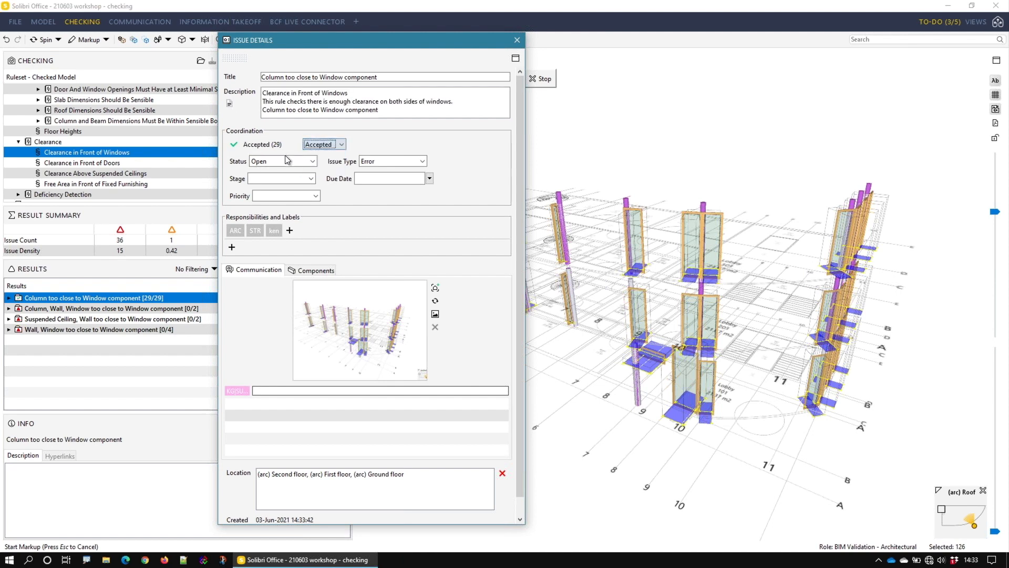
click(274, 231)
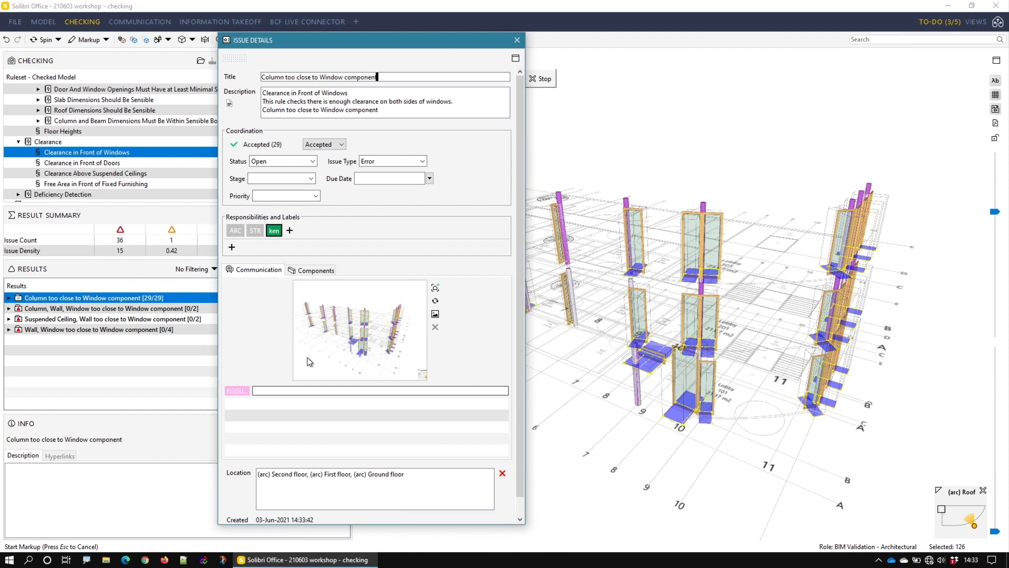
click(511, 41)
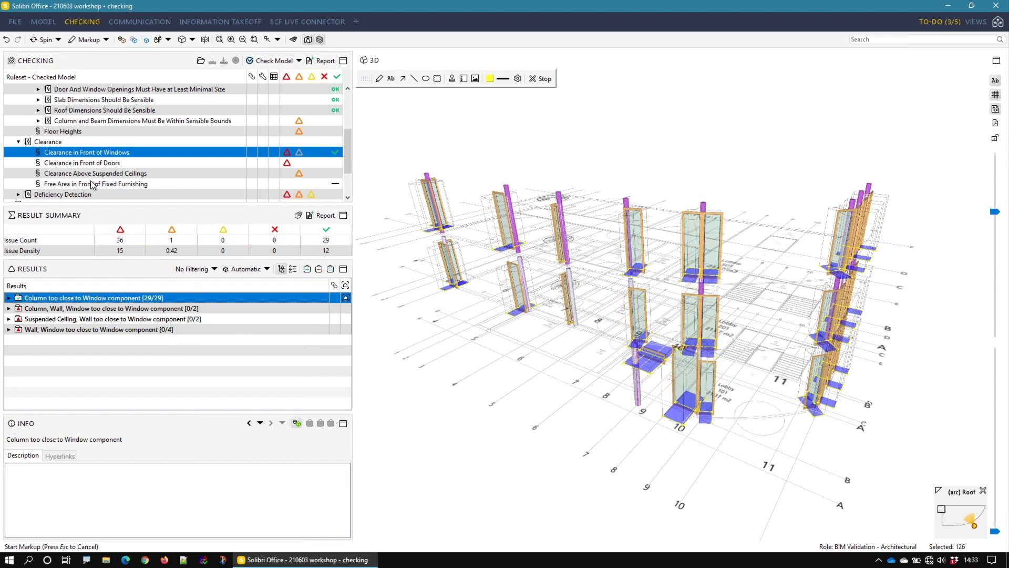
Step: Expand the Deficiency Detection ruleset and its Components Below and Above rules
click(63, 194)
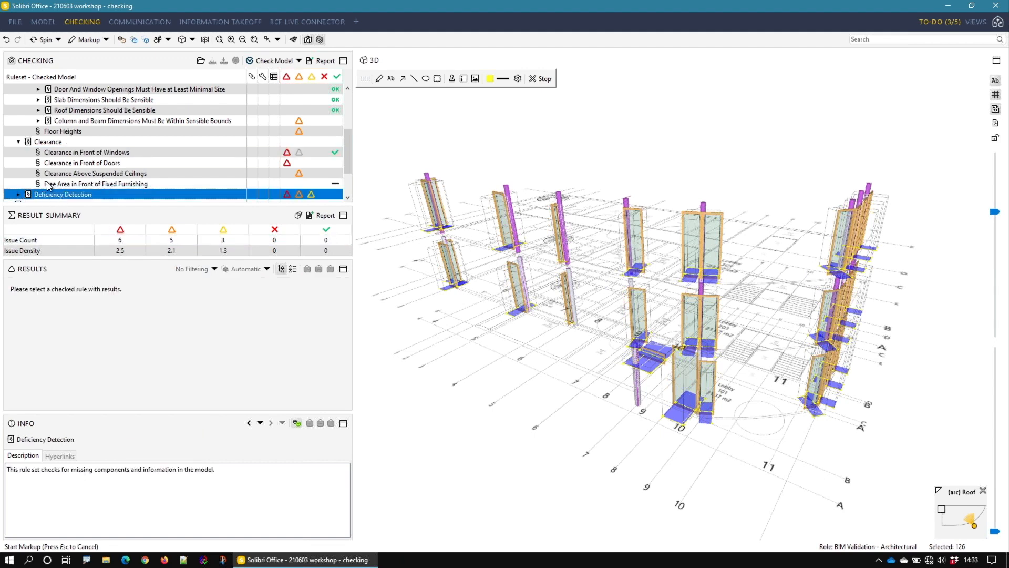
scroll(47, 160, down, 2)
click(19, 145)
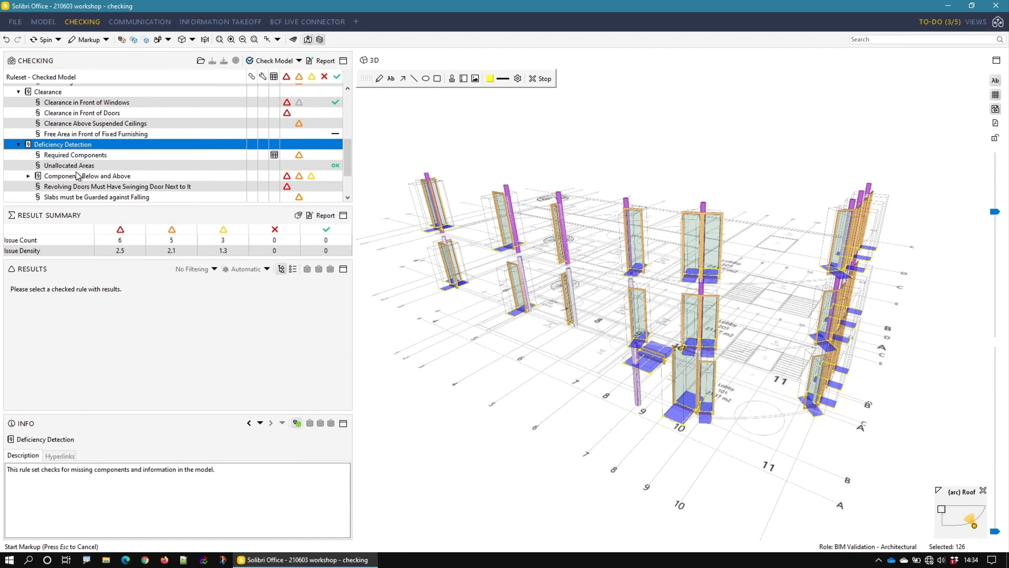
scroll(62, 162, down, 2)
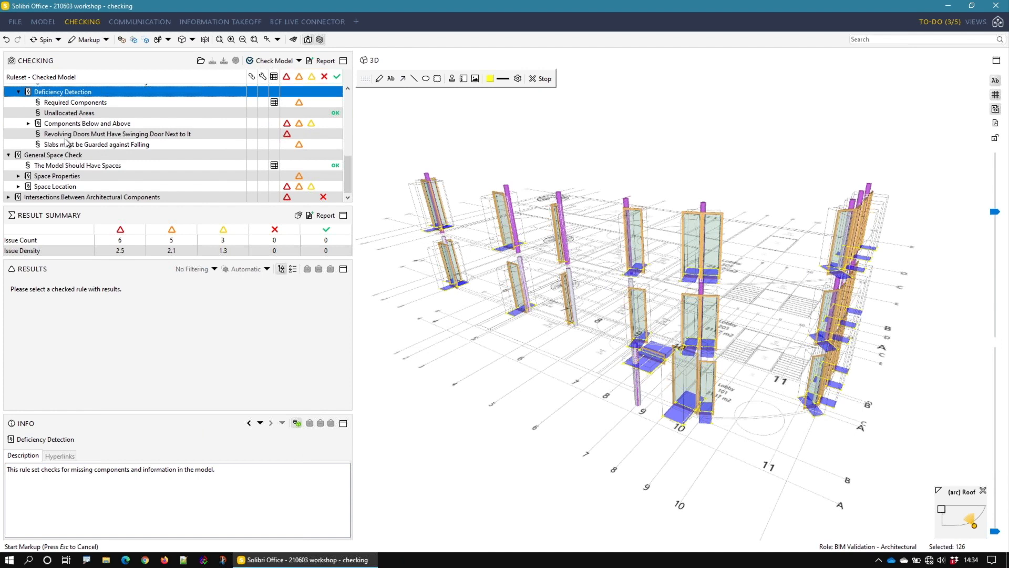
click(48, 125)
double_click(48, 126)
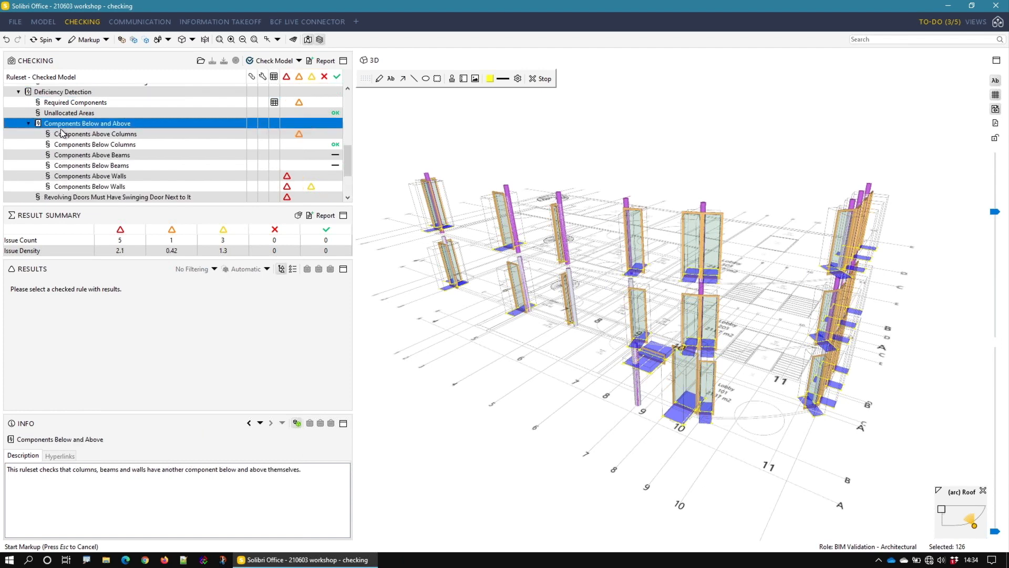
Step: Open the Components Above Columns results and examine the C-4, 450 mm issue with its columns and the roof in the model
click(84, 134)
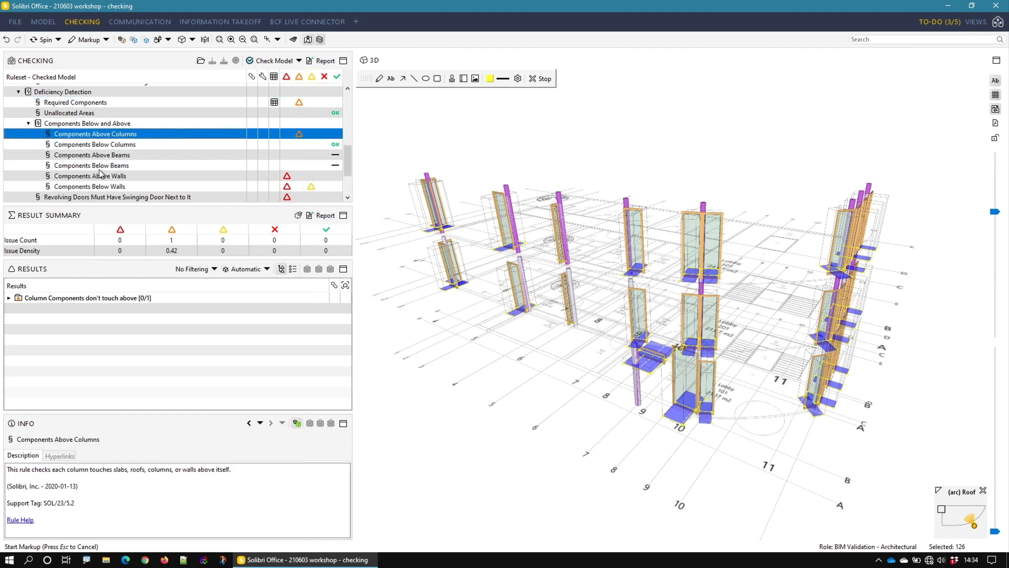
double_click(90, 297)
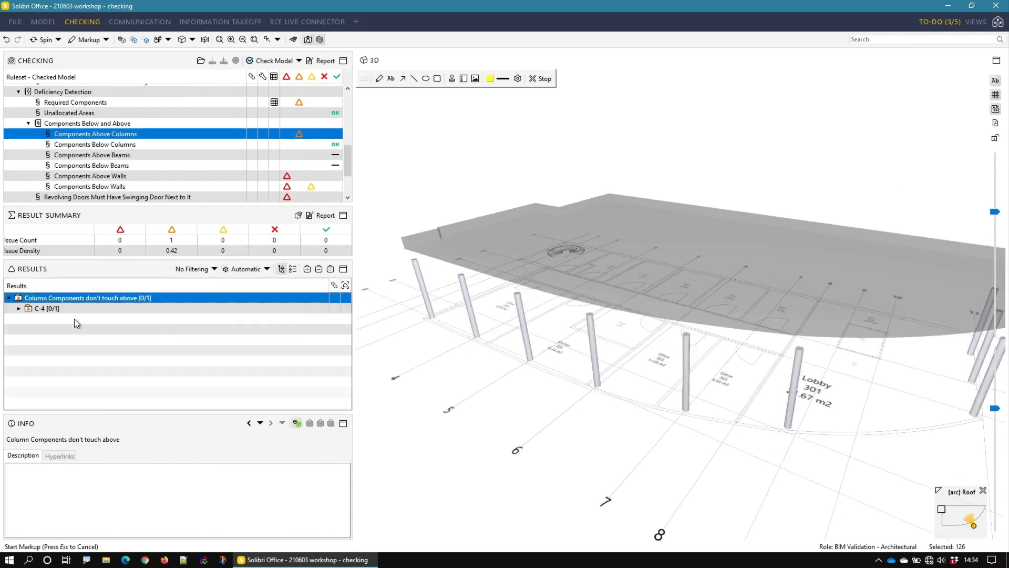
double_click(61, 306)
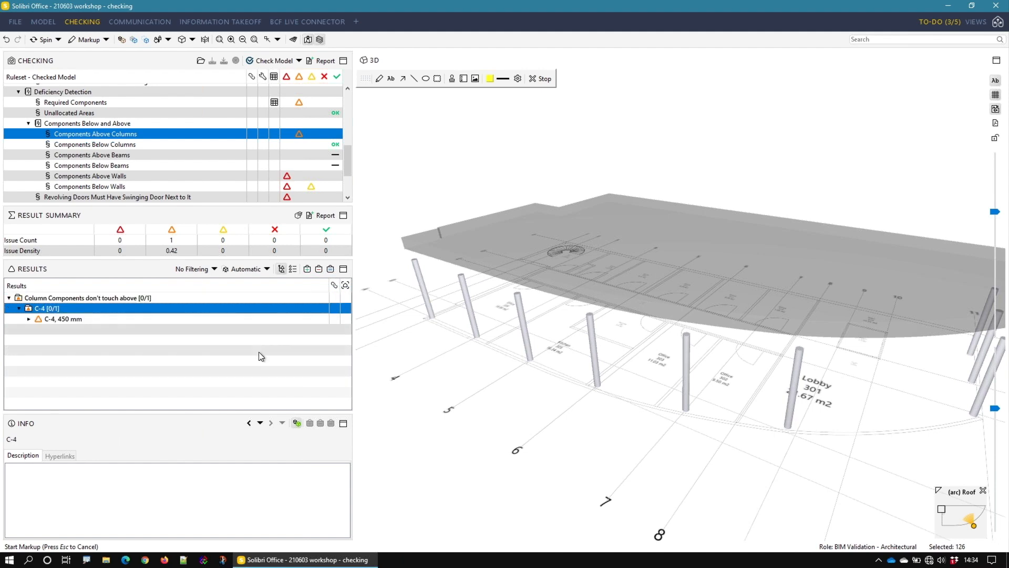
double_click(133, 320)
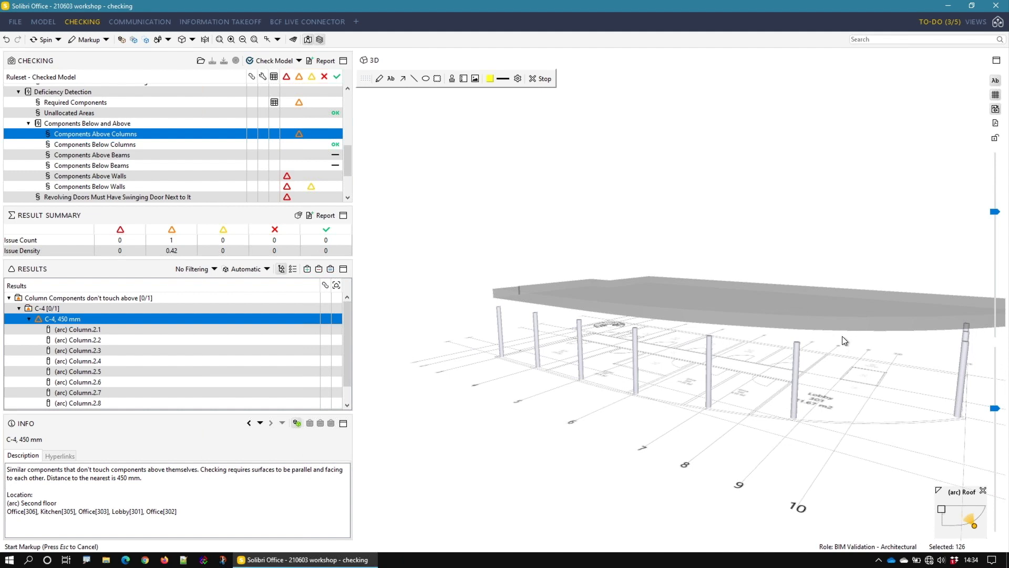
mouse_move(791, 311)
mouse_down()
mouse_move(718, 275)
mouse_move(770, 309)
mouse_move(735, 293)
mouse_move(728, 257)
mouse_move(717, 257)
mouse_move(717, 279)
mouse_up()
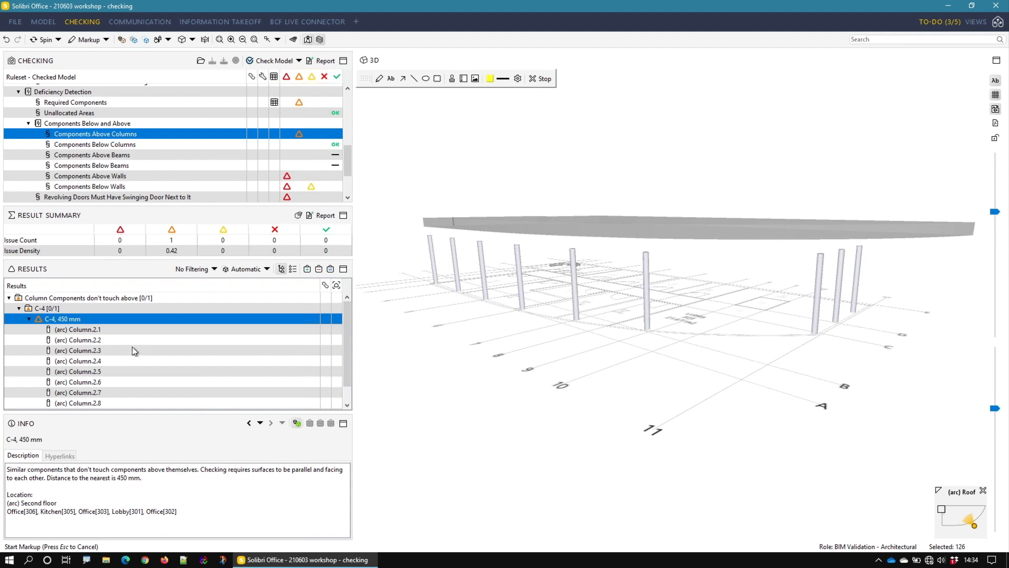
Step: Add a slide to the C-4, 450 mm issue titled "Columns are 450mm short of the roof"
right_click(201, 319)
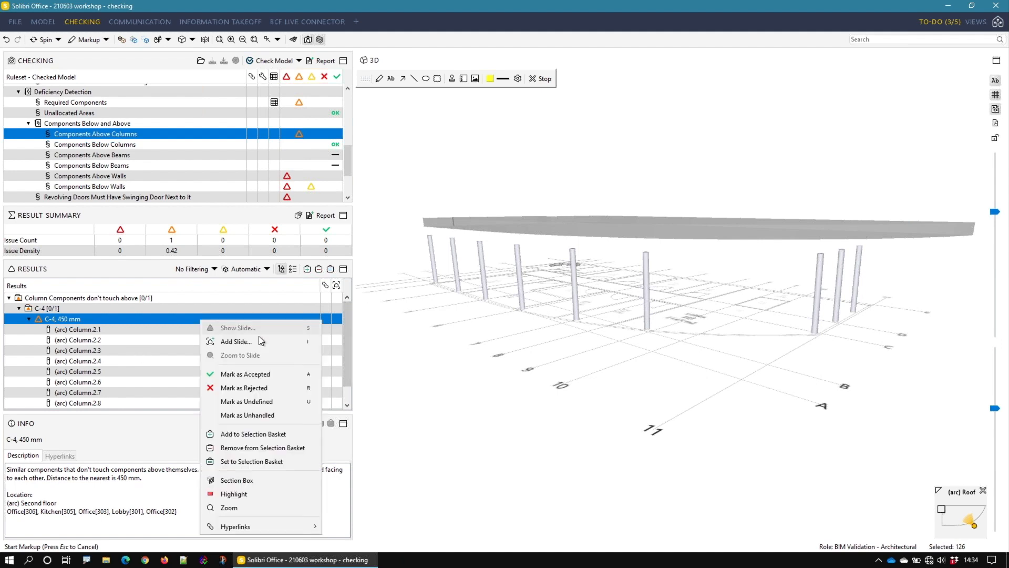
click(260, 341)
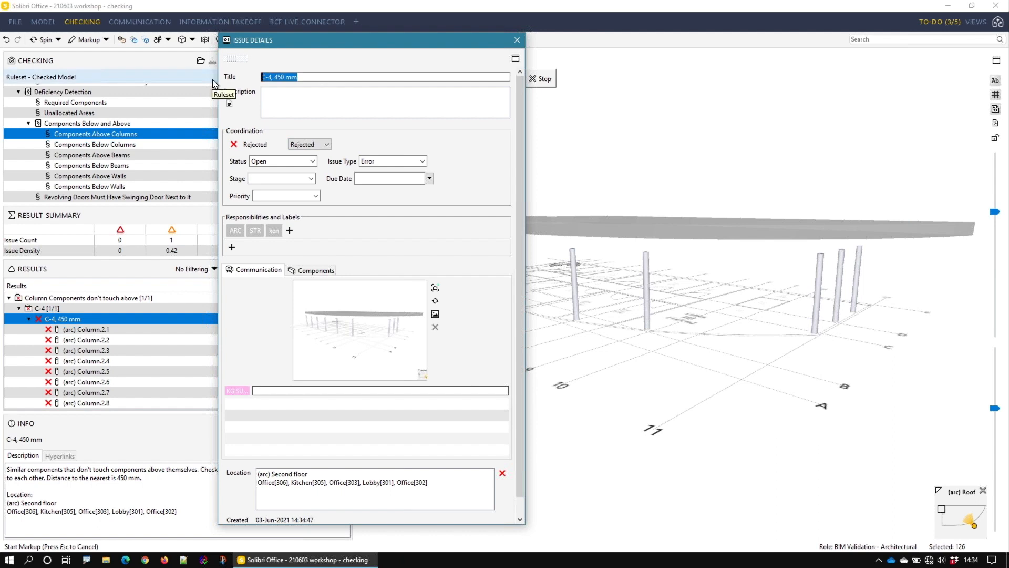
text(Columns are 450mm short of thew roof)
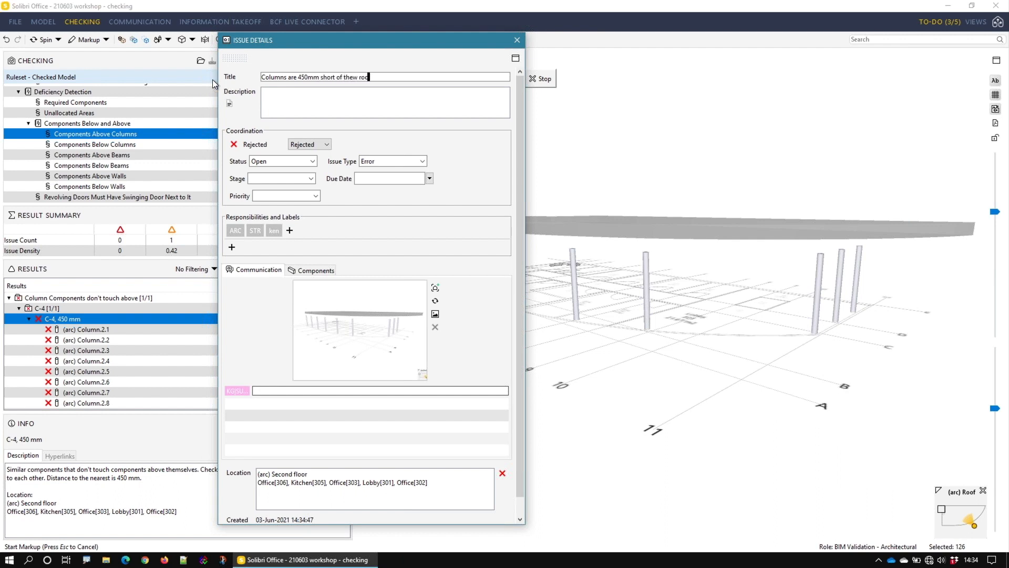
key(Left)
key(Left)
key(Left)
key(Left)
key(Left)
key(BackSpace)
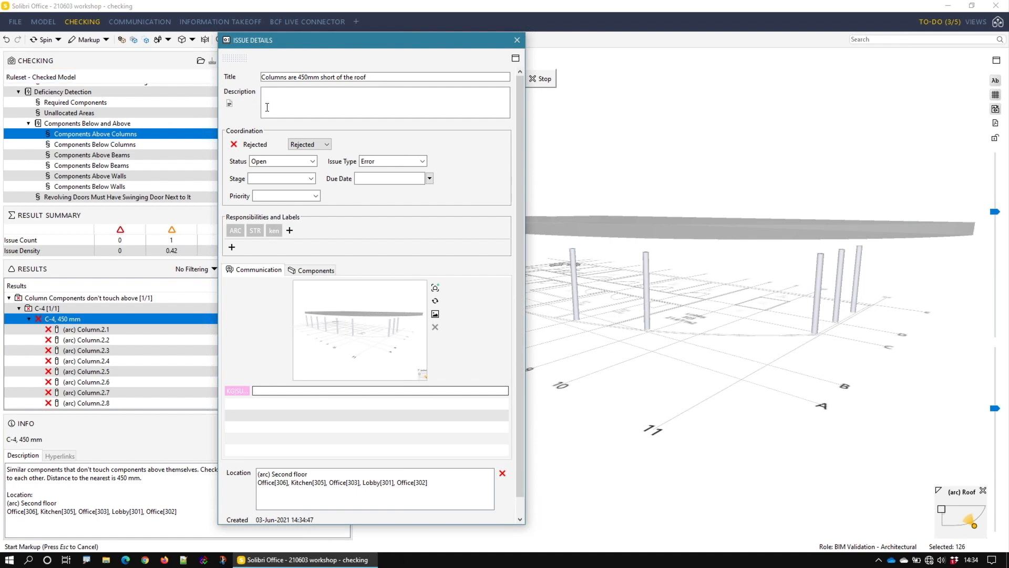
Step: Fill in the automatic description, assign ARC and STR, add a new MM responsibility, and close the issue details
click(230, 103)
click(235, 230)
click(255, 230)
click(290, 230)
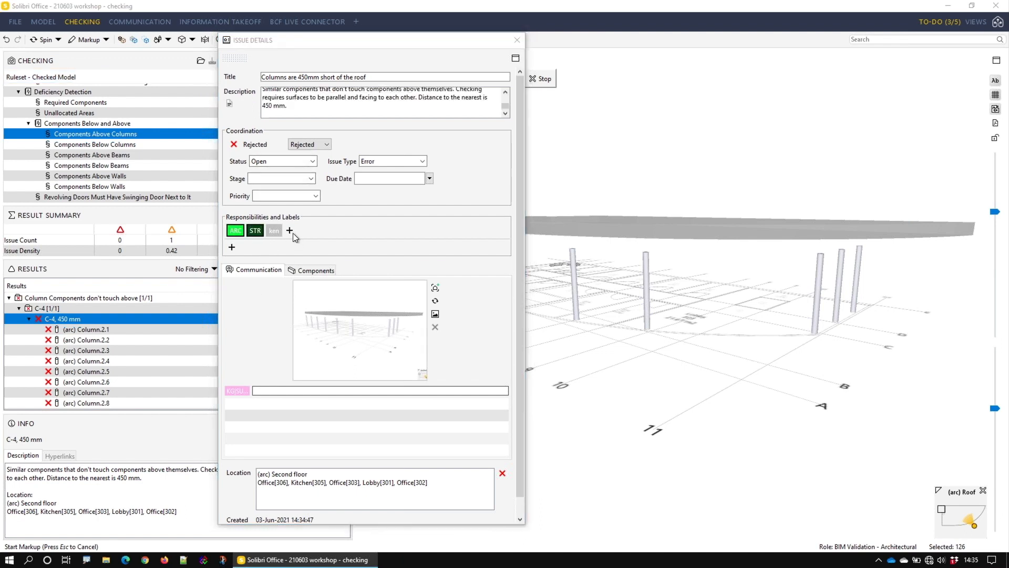
text(m)
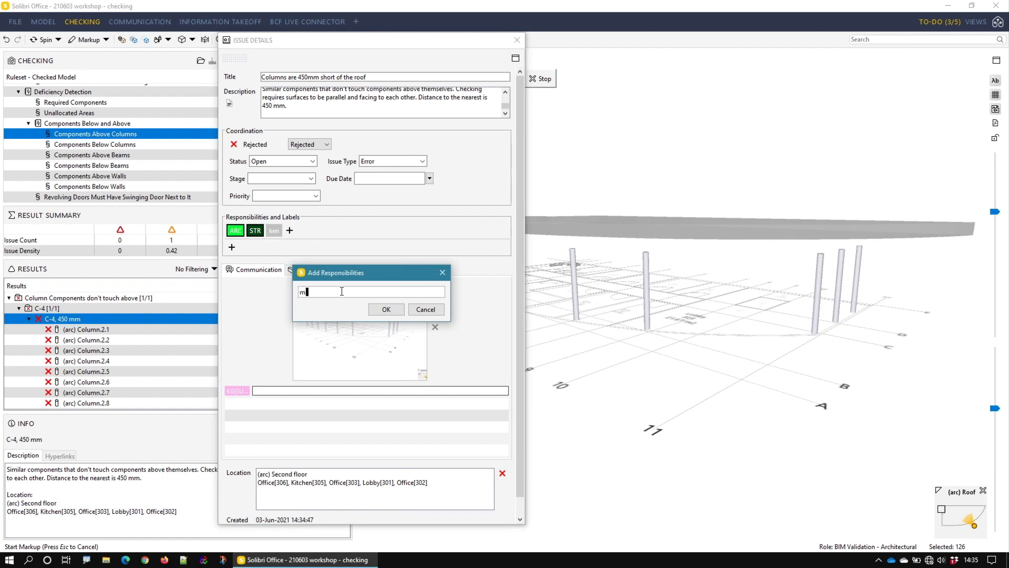
text(ickey mouse)
key(Return)
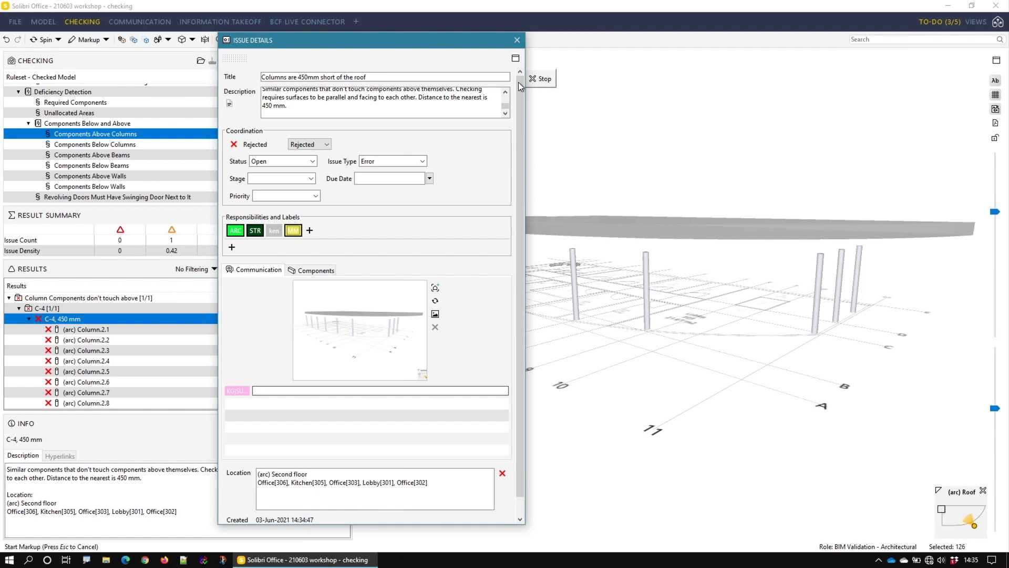
click(517, 40)
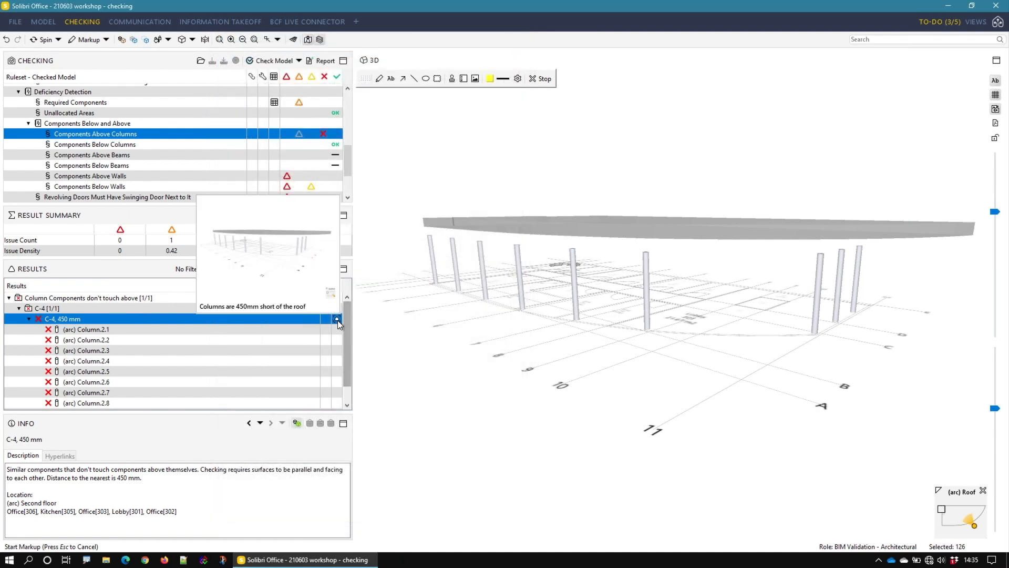
Step: Preview the slide saved on the C-4, 450 mm issue and review its issue details
mouse_move(339, 322)
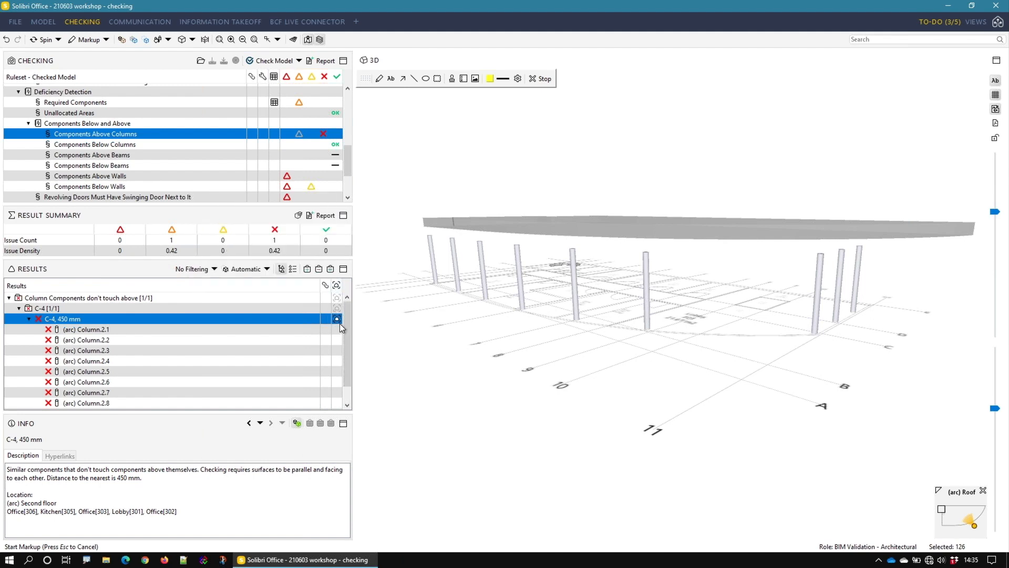
right_click(336, 320)
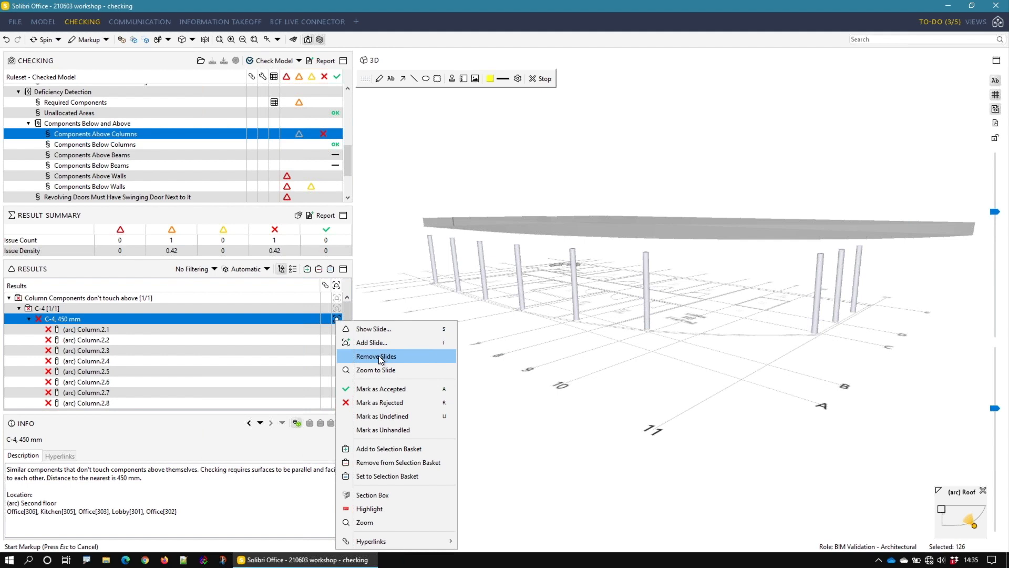
click(368, 329)
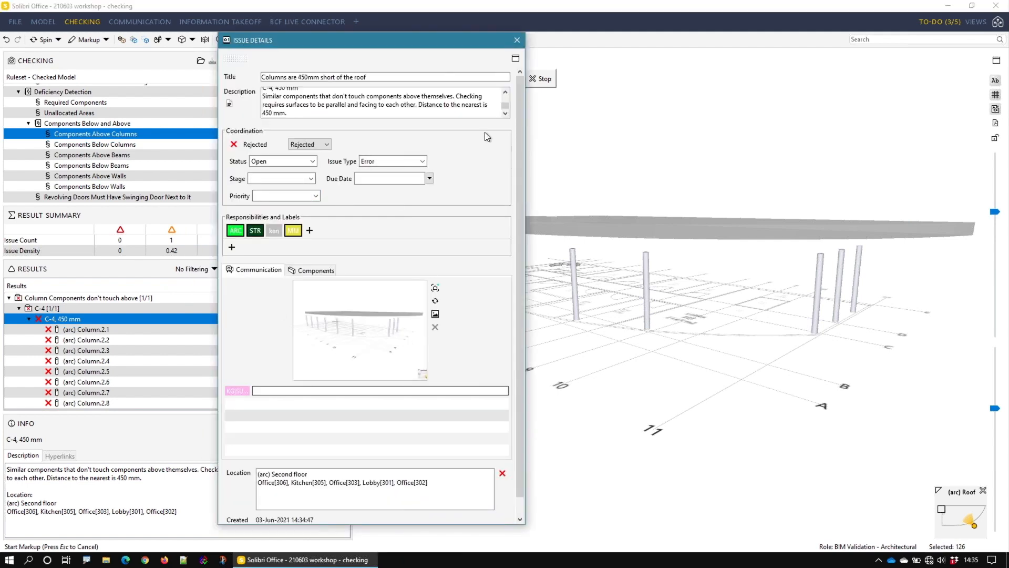
click(515, 42)
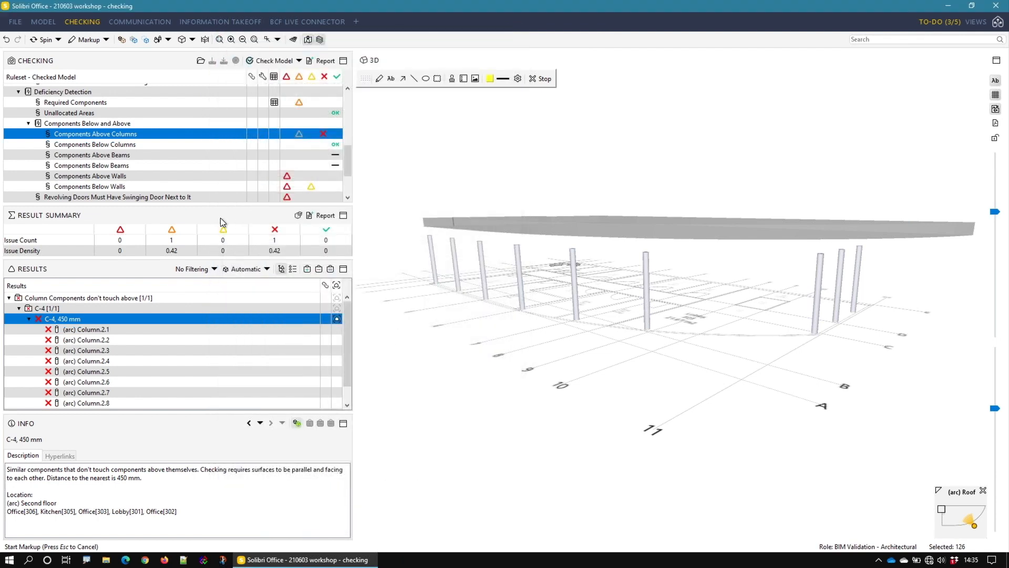
Step: Expand Intersections Between Architectural Components and its Same Kind of Components ruleset, and open the Wall - Wall Intersections results
scroll(146, 153, down, 2)
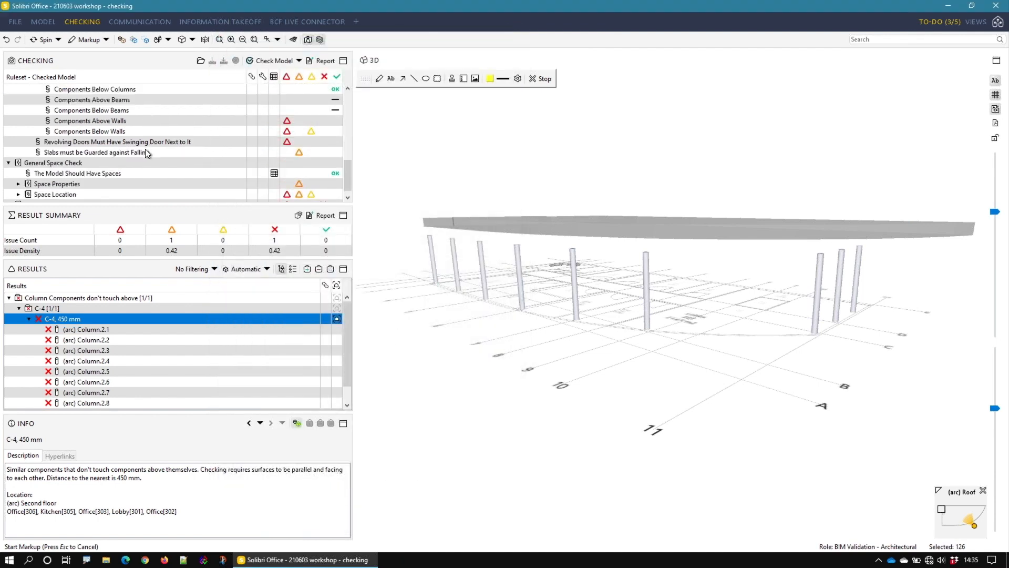
scroll(146, 152, down, 1)
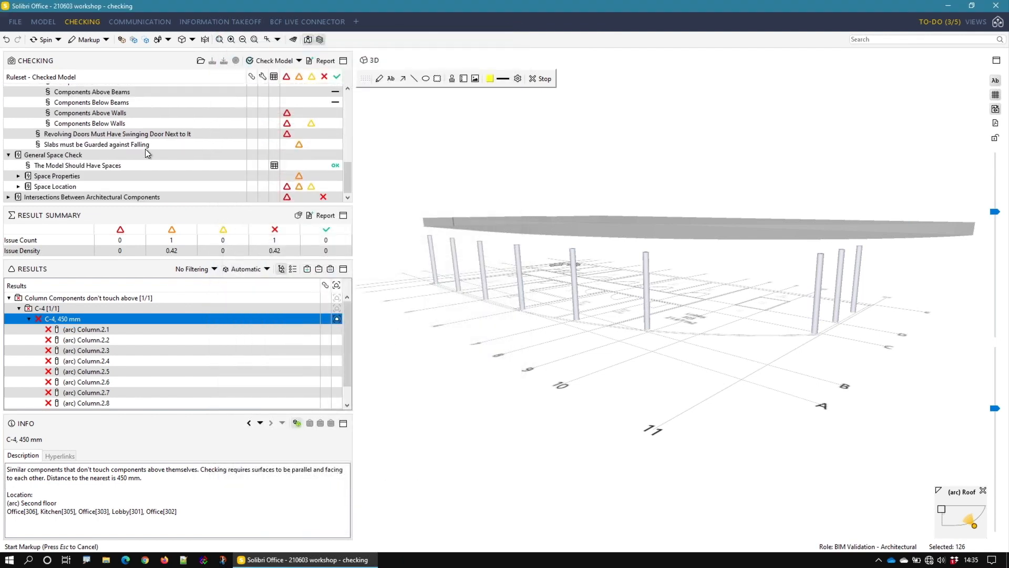
click(153, 195)
double_click(117, 195)
click(115, 177)
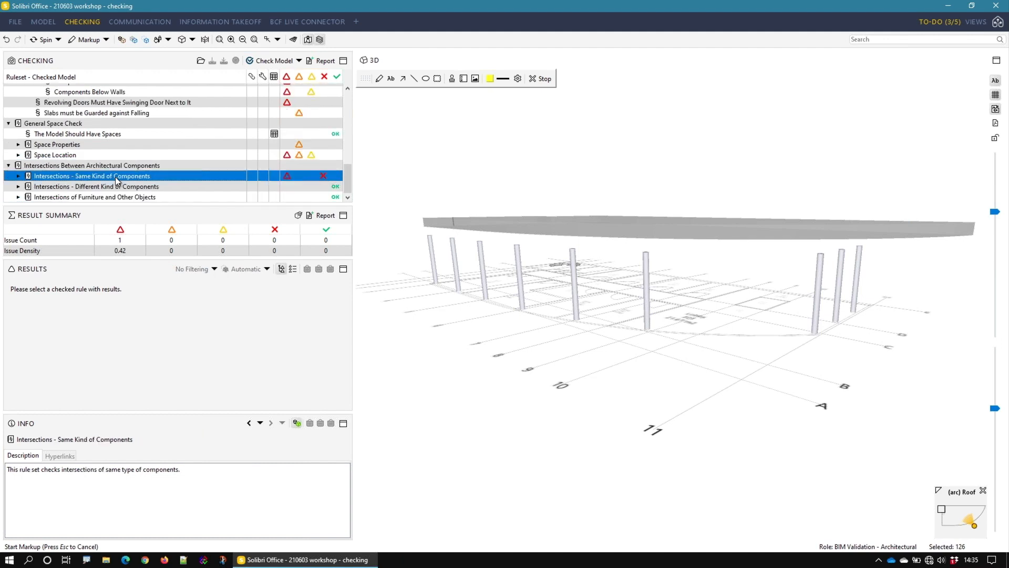
double_click(115, 176)
click(92, 185)
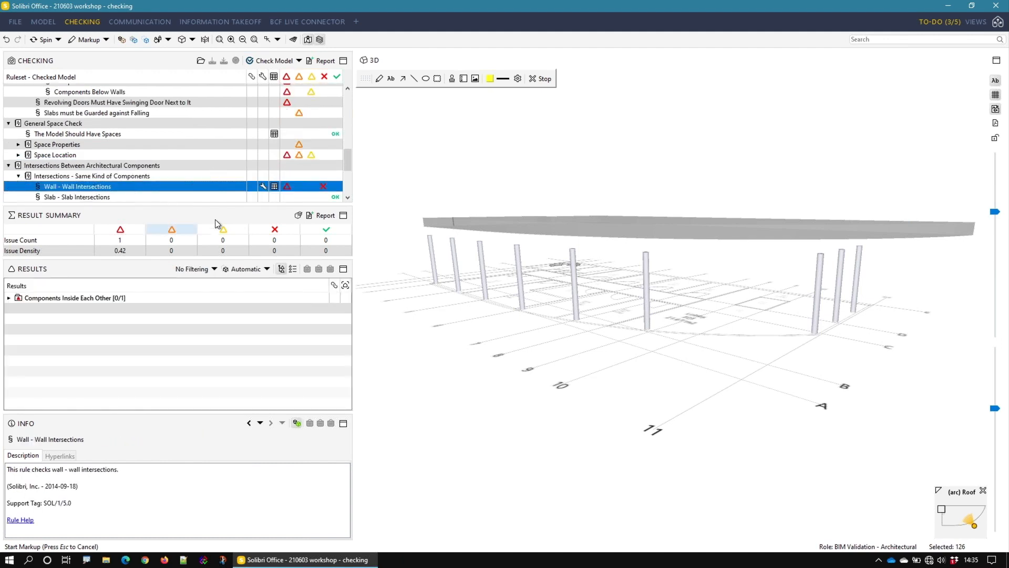
Step: Expand Components Inside Each Other and EW-1 240 (2), and examine the Wall.3.10 and Wall.3.11 issue in the model
double_click(23, 298)
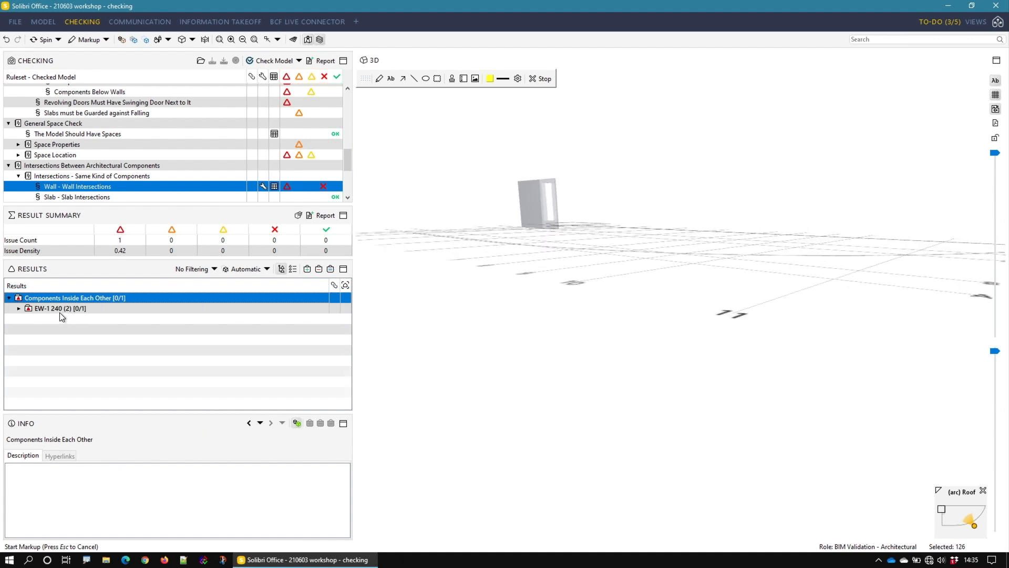
double_click(51, 307)
click(93, 317)
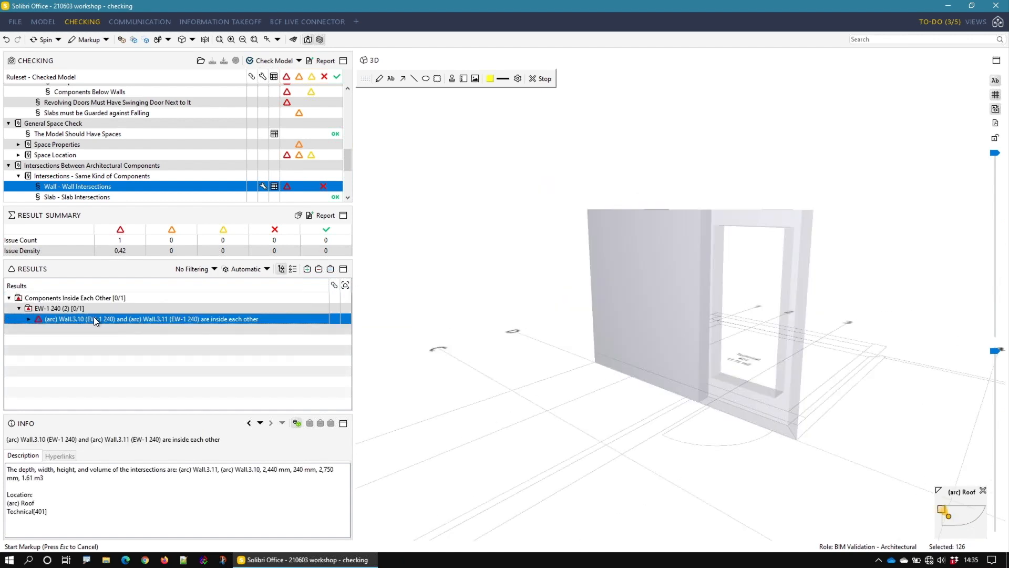
double_click(93, 319)
drag(668, 332, 682, 239)
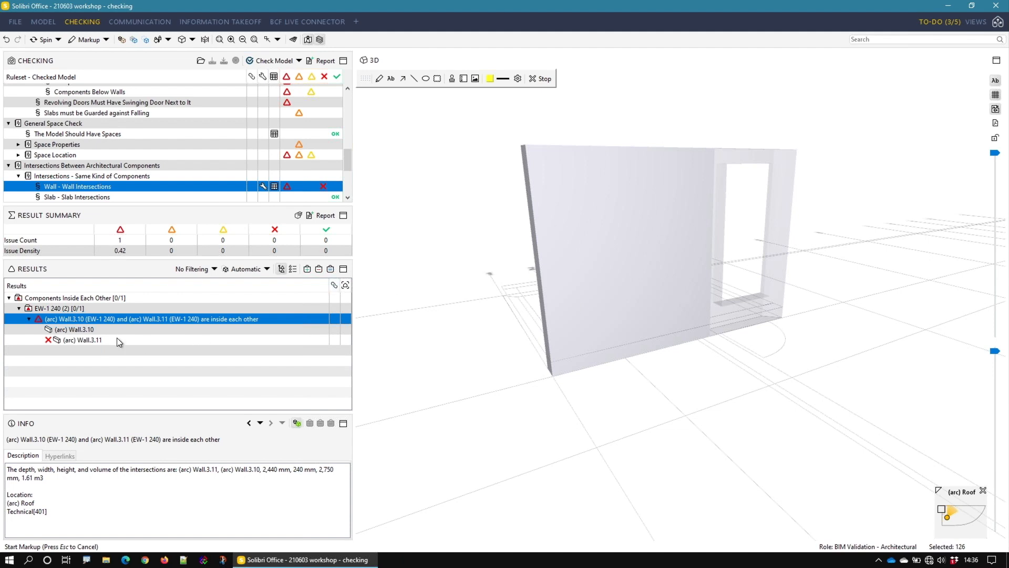
Step: Highlight Wall.3.11 and Wall.3.10 individually to compare their extents, and return to the whole issue
click(102, 339)
drag(743, 254, 709, 270)
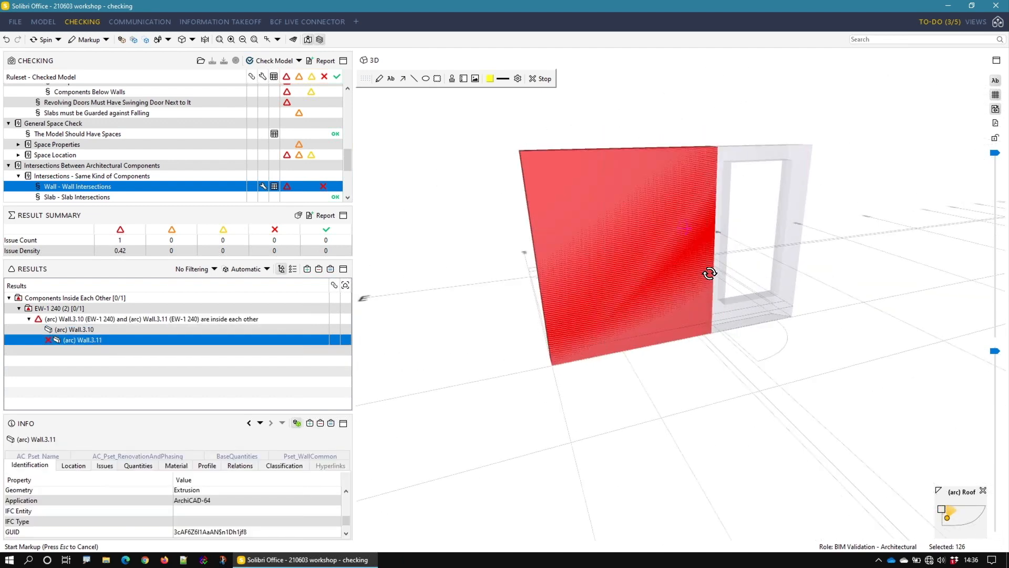
click(191, 328)
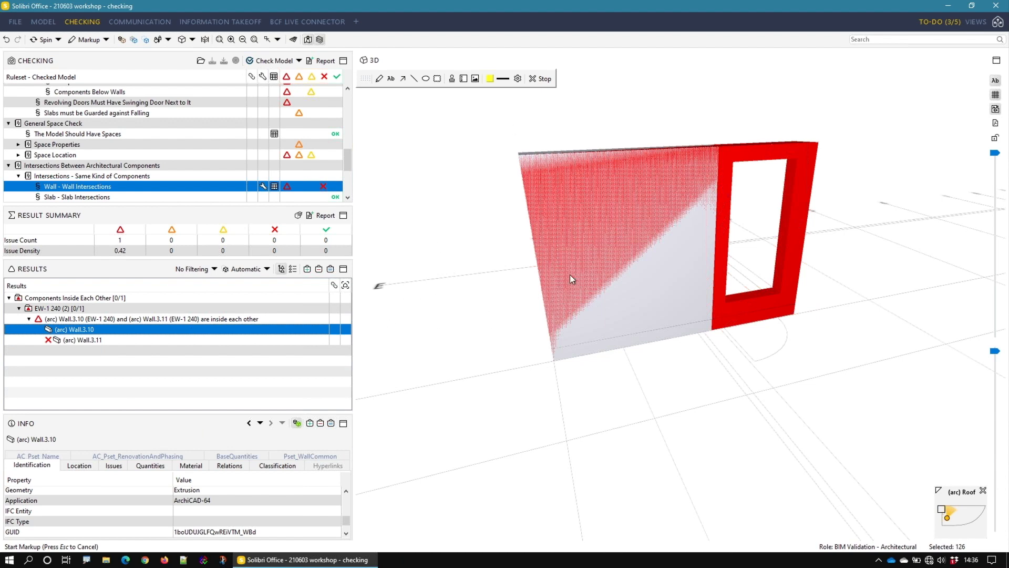
click(214, 319)
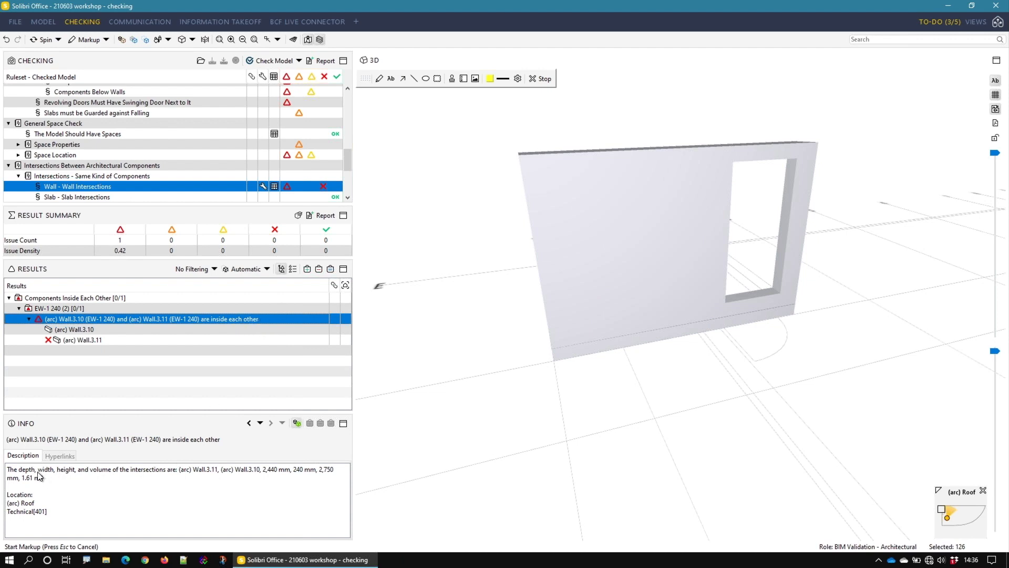
Step: Read the intersection depth, width, height and volume in the wall issue's description
drag(32, 470, 119, 472)
drag(233, 475, 280, 475)
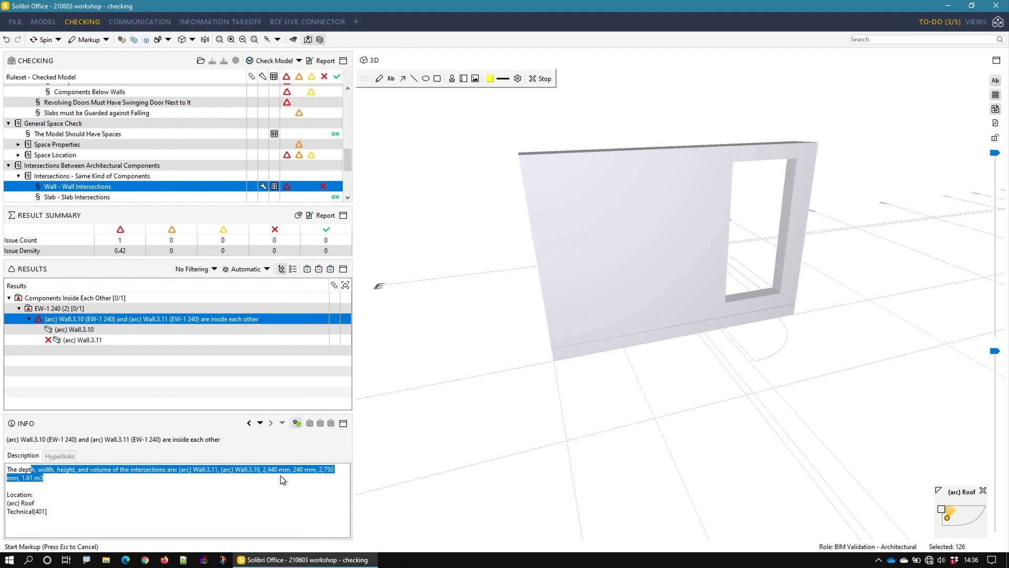
click(16, 470)
drag(46, 478, 22, 479)
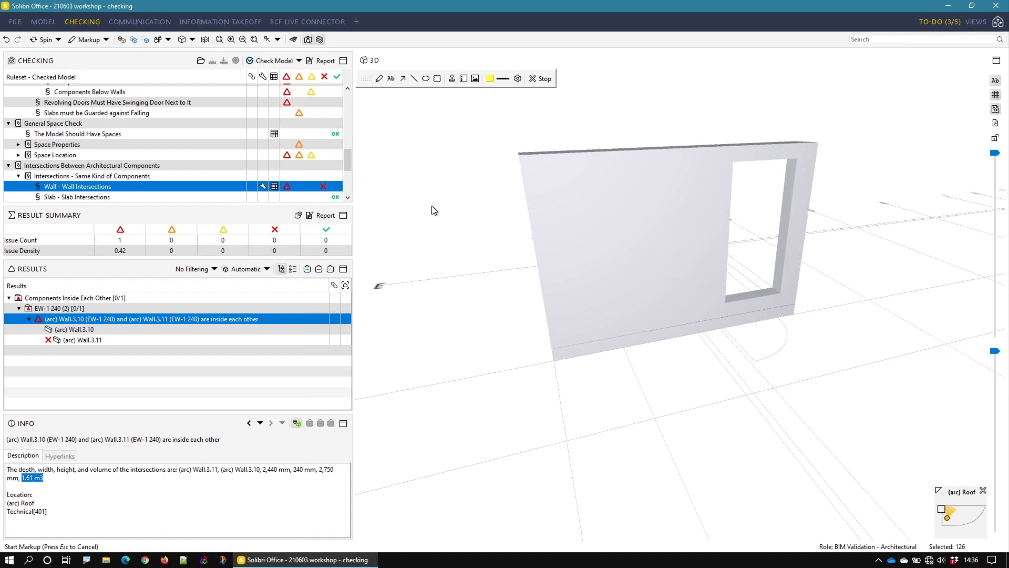
Step: Redisplay the wall issue, switch from Markup to Select, and select the overlapping wall without the window opening in the model
click(121, 41)
click(114, 310)
click(116, 318)
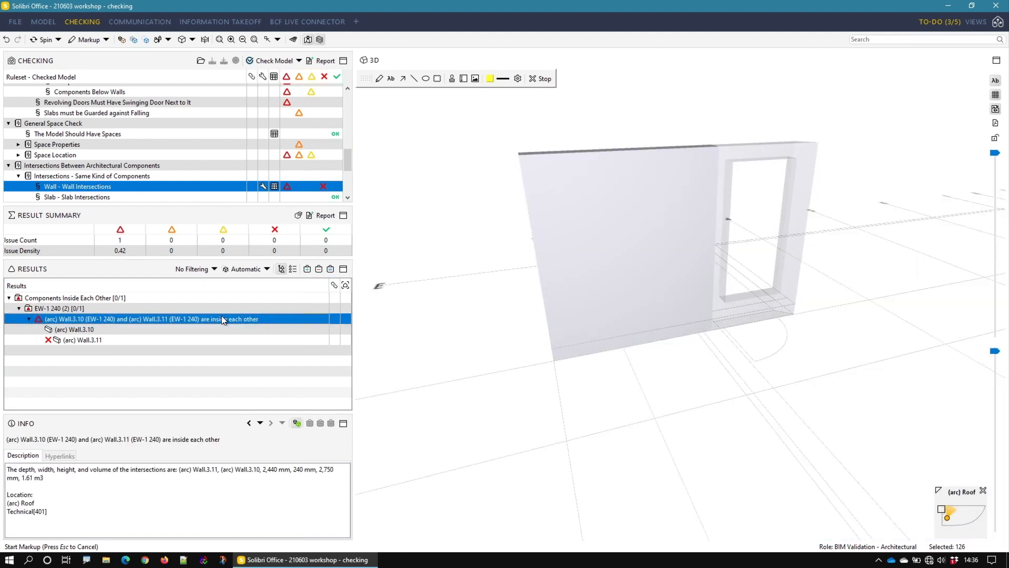
click(109, 38)
click(105, 65)
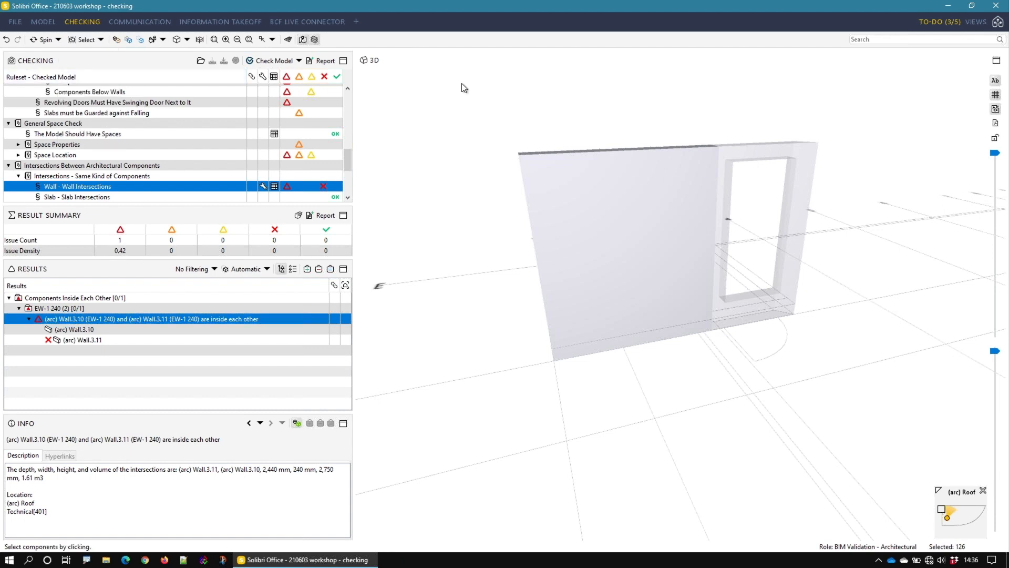
drag(461, 83, 745, 410)
middle_drag(730, 350, 630, 402)
middle_drag(625, 328, 591, 393)
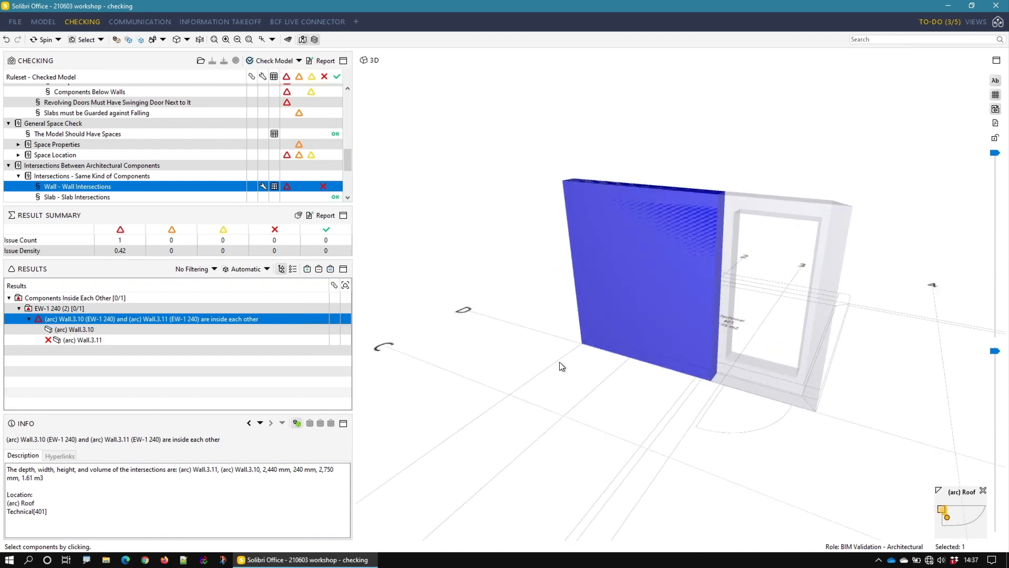
Step: Document the Wall.3.10 and Wall.3.11 issue in a slide with the automatic description and assign STR and ARC
right_click(102, 317)
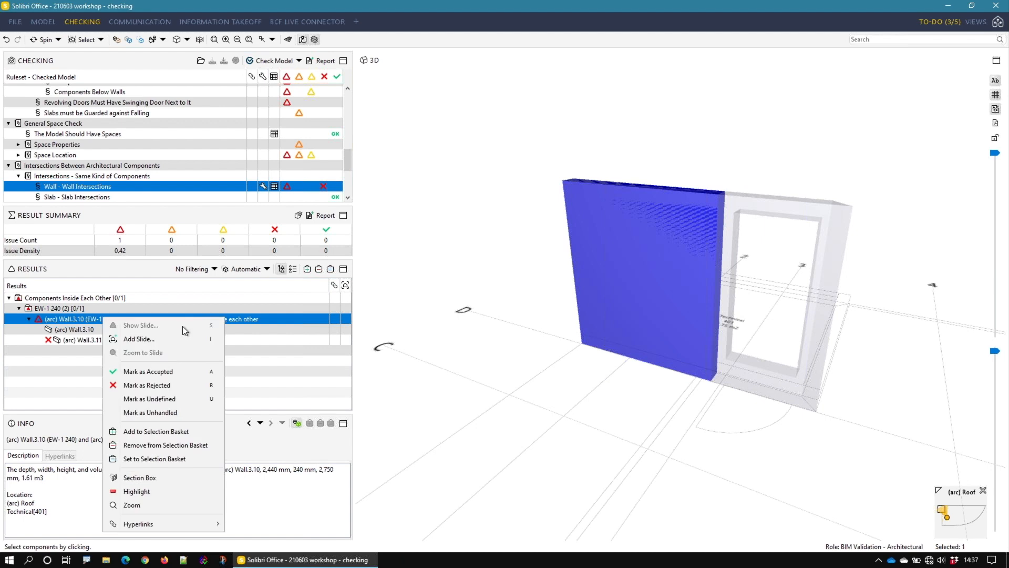
click(180, 336)
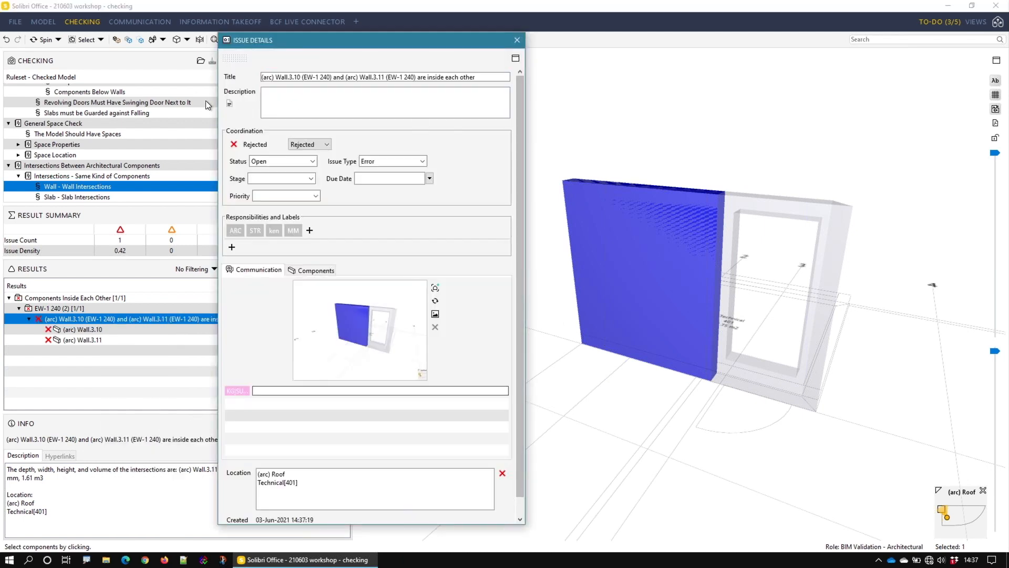
click(230, 103)
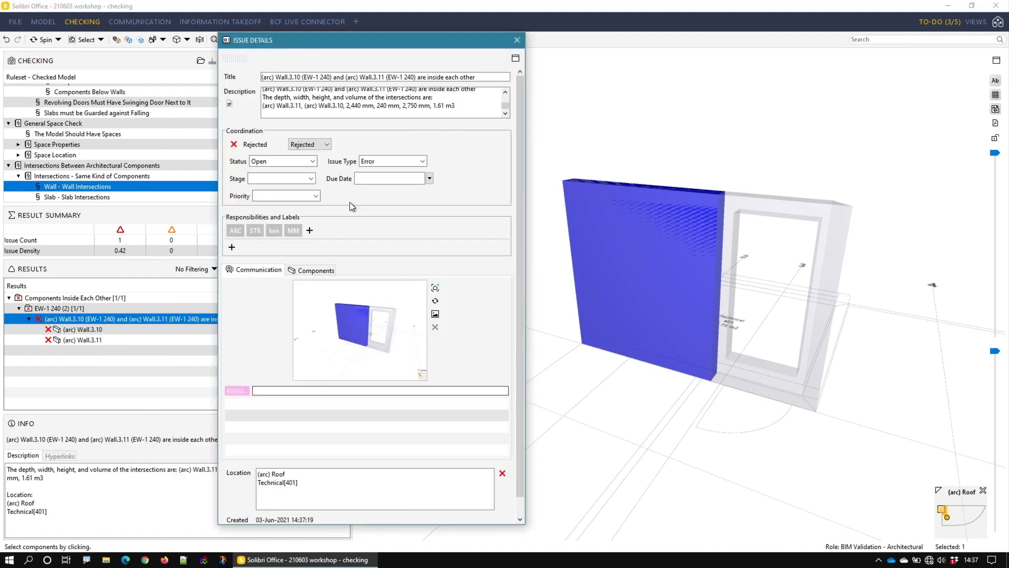
click(257, 230)
click(236, 230)
click(520, 38)
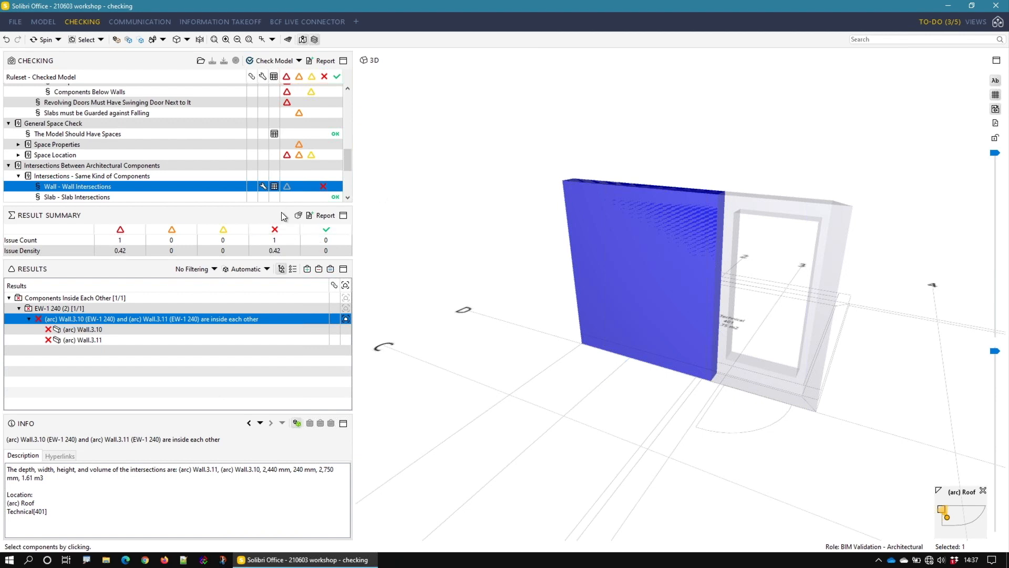
Step: Review the EW-1 240 row in the intersection volume report of the Wall - Wall Intersections rule, and close the report
click(274, 187)
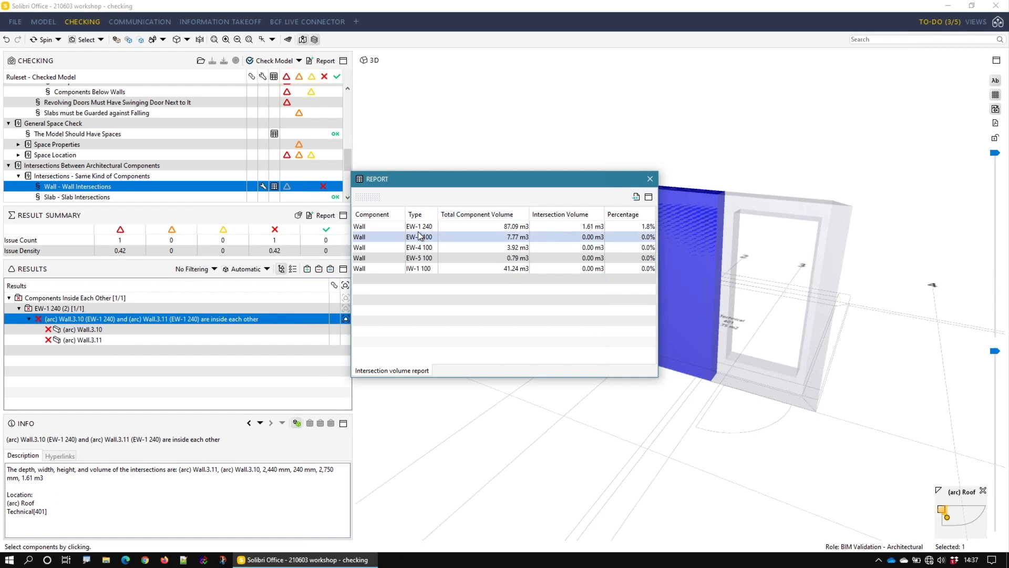
click(573, 226)
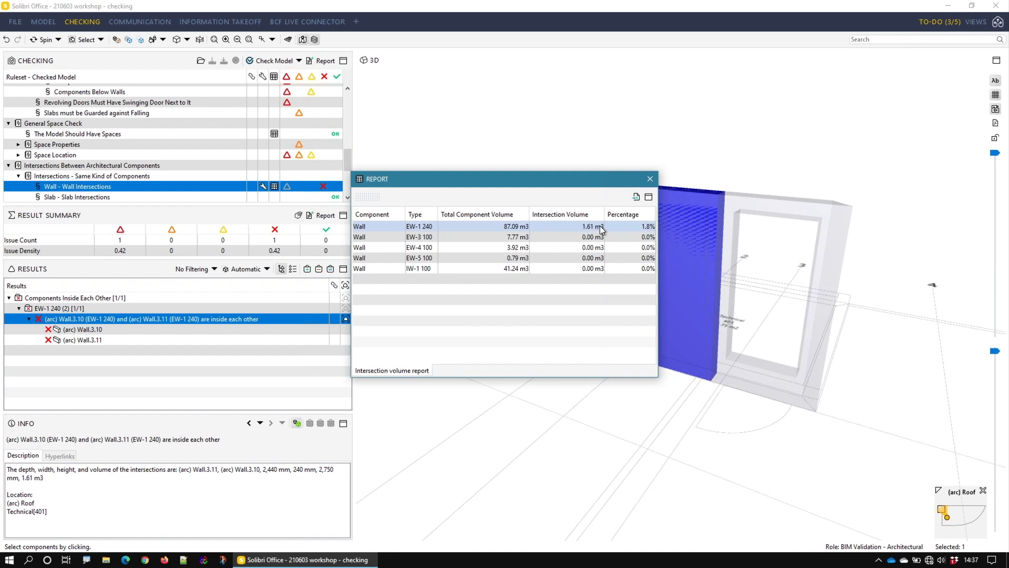
click(651, 180)
Step: Examine the per-type decisions in the Wall - Wall Intersections rule's tools table, and close it
click(263, 186)
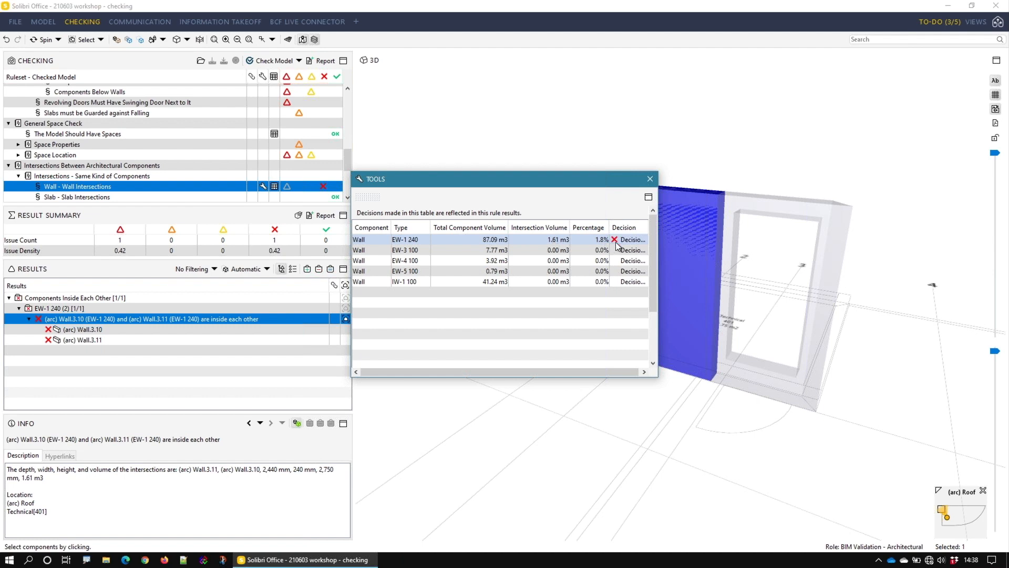
click(594, 250)
click(649, 179)
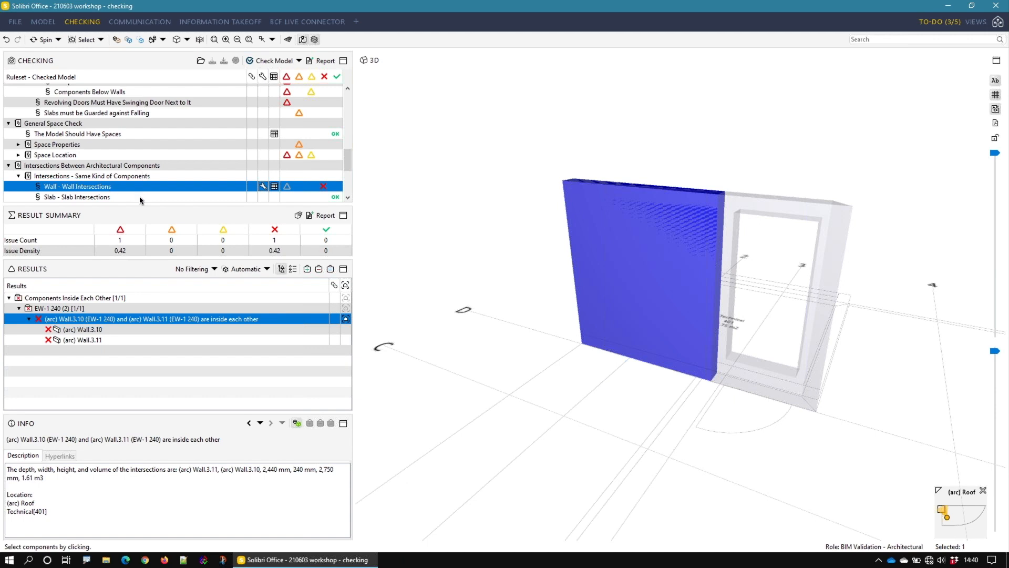
click(215, 269)
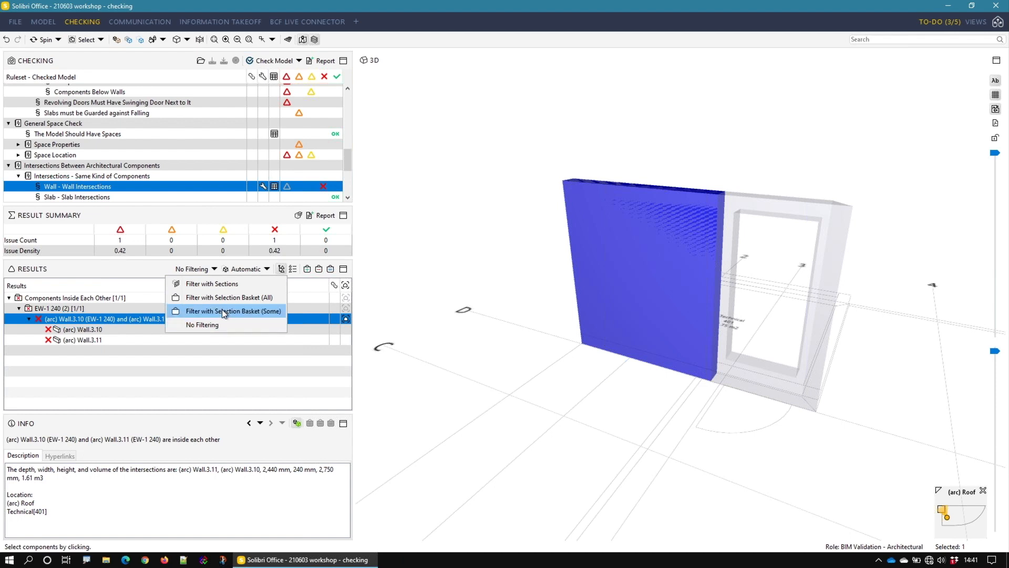
click(193, 375)
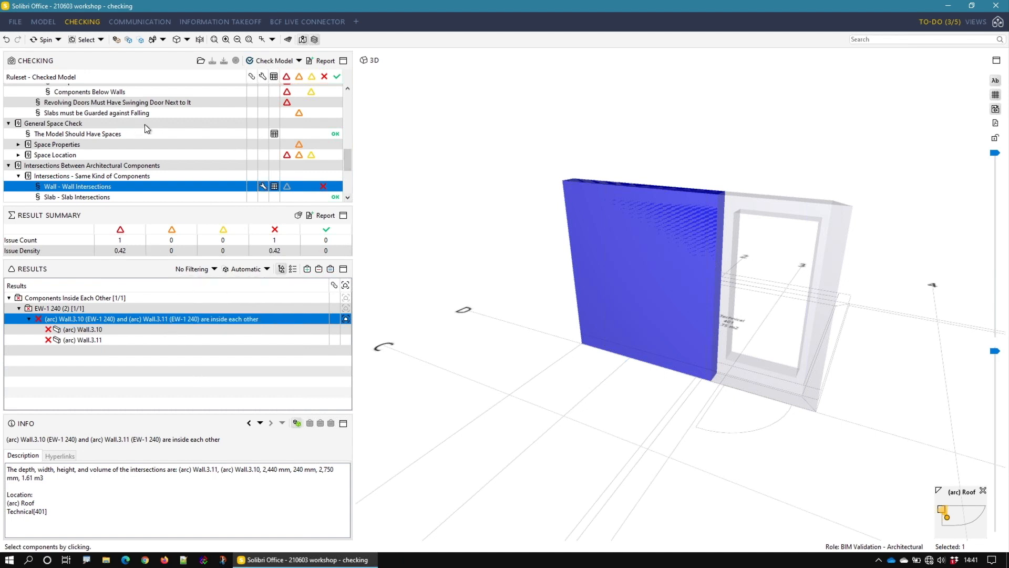
Step: Display the C-4, 450 mm issue from the Components Above Columns rule in the 3D model
scroll(150, 123, up, 3)
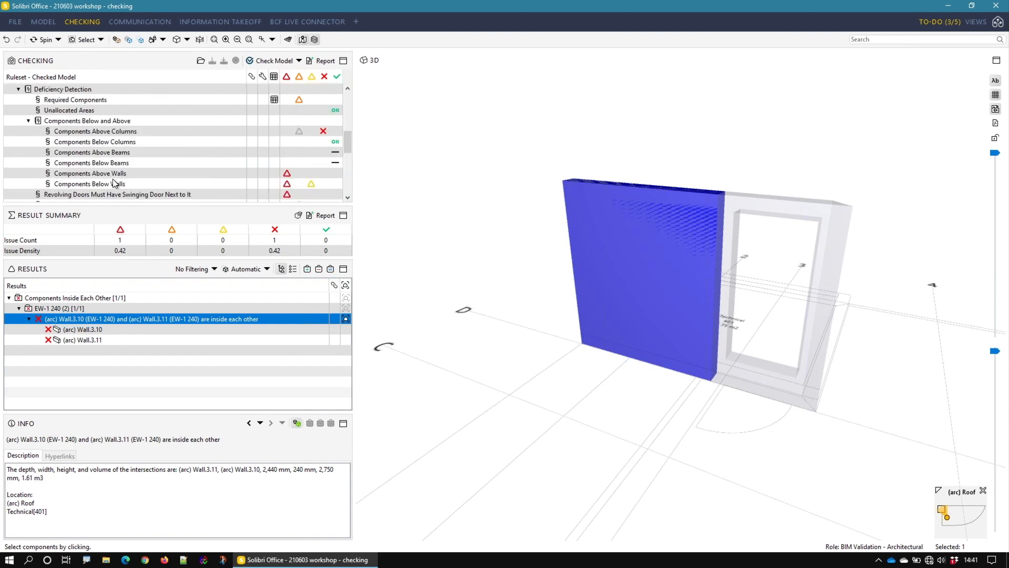
click(118, 132)
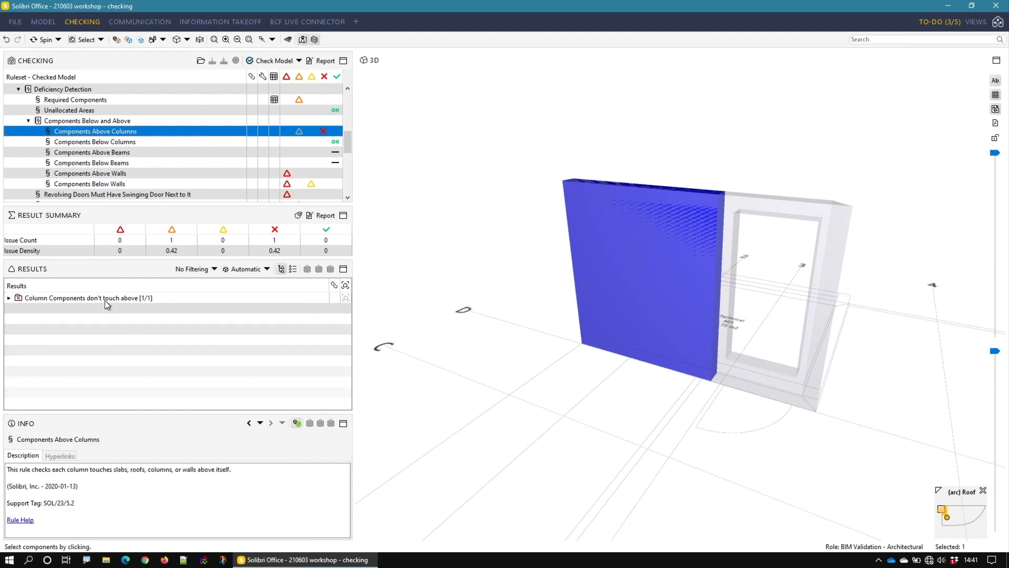
double_click(105, 299)
double_click(48, 310)
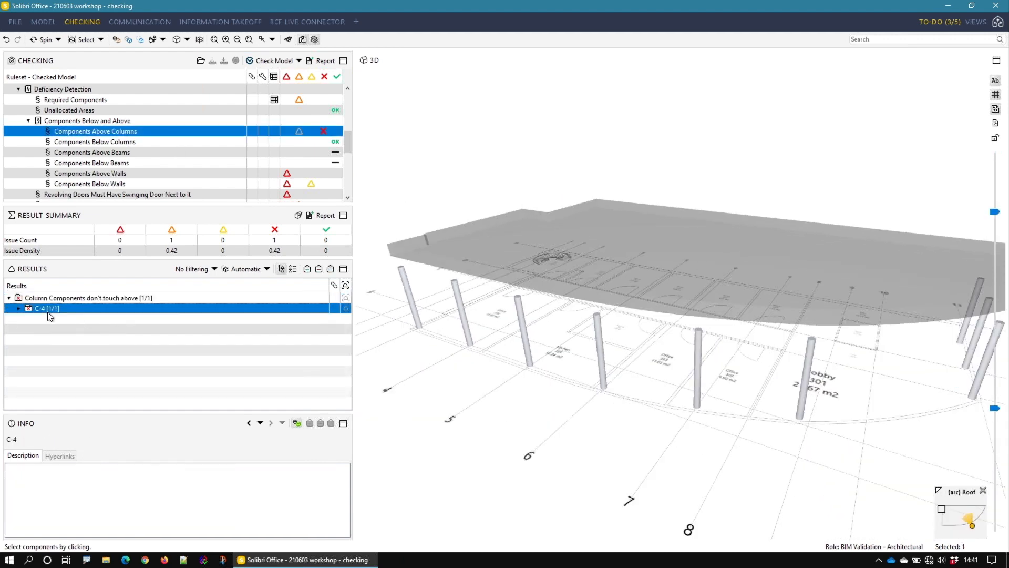
click(56, 320)
Step: Select the column near grid line 11 under the roof and show its properties with the Info tool
drag(660, 357, 648, 297)
click(647, 297)
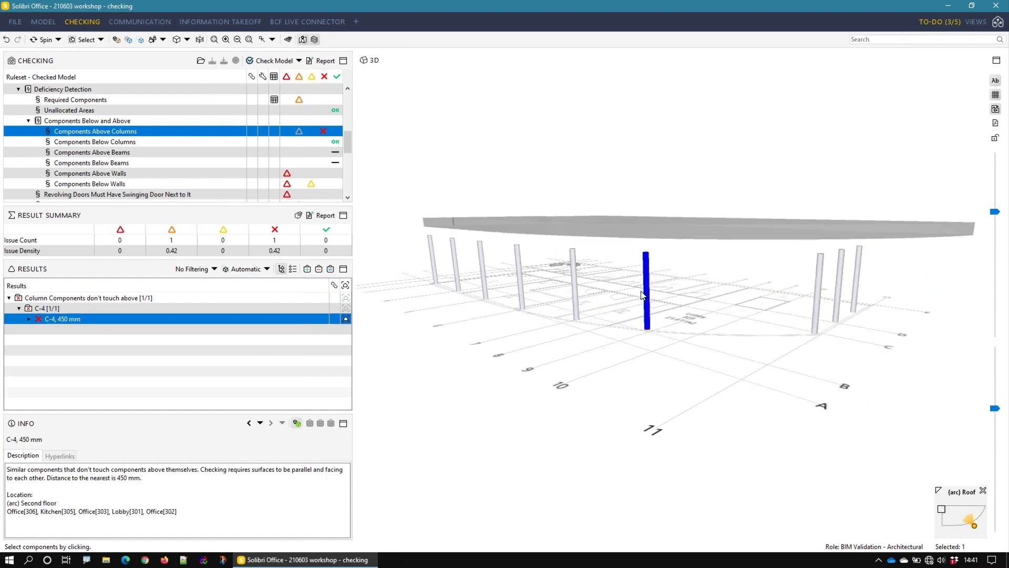
key(i)
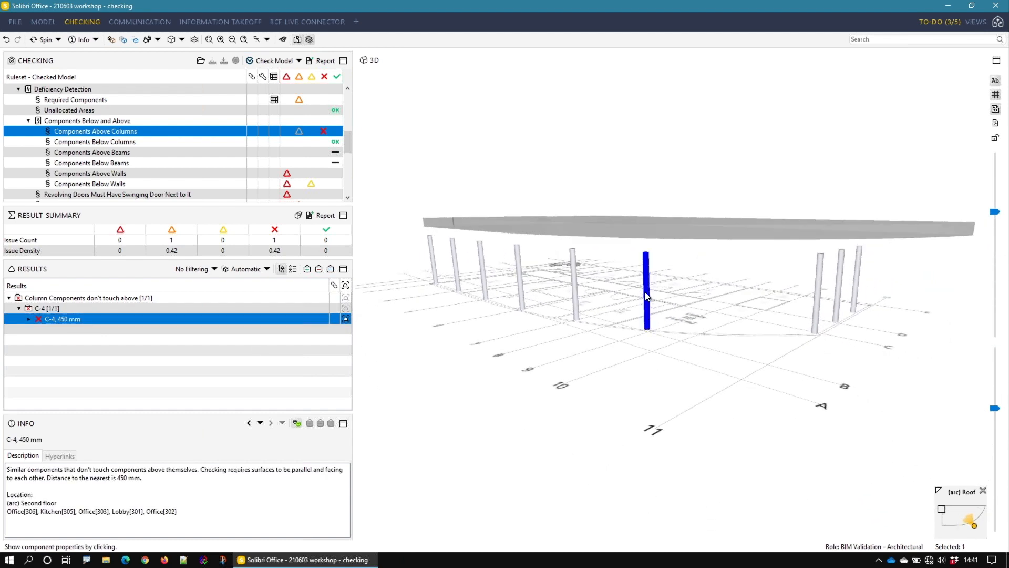
click(647, 297)
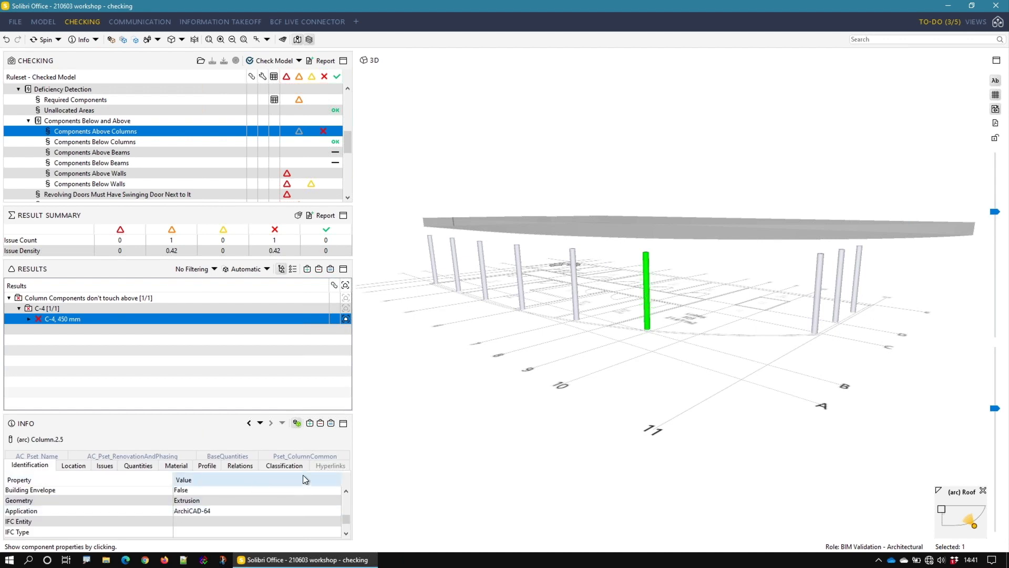
Step: List the column's issues and go from the Space.2.17 : Lobby[301] issue to the results of the same rule
click(105, 466)
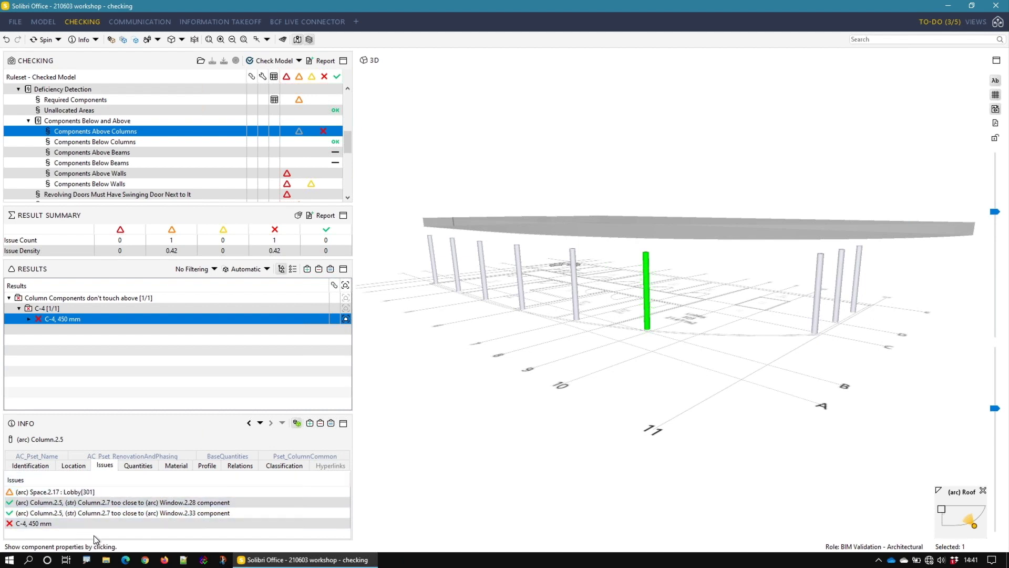
right_click(102, 490)
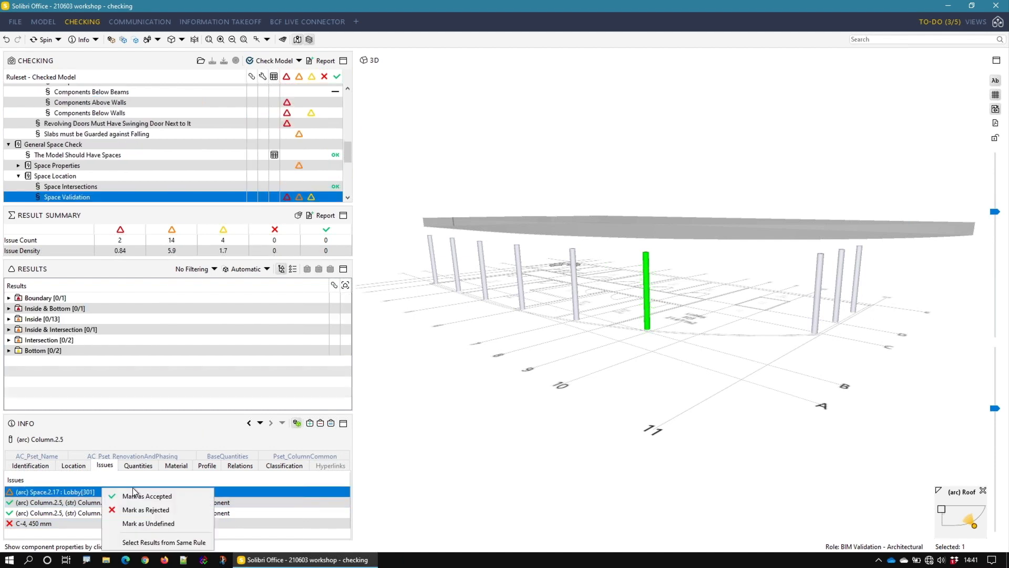
click(169, 541)
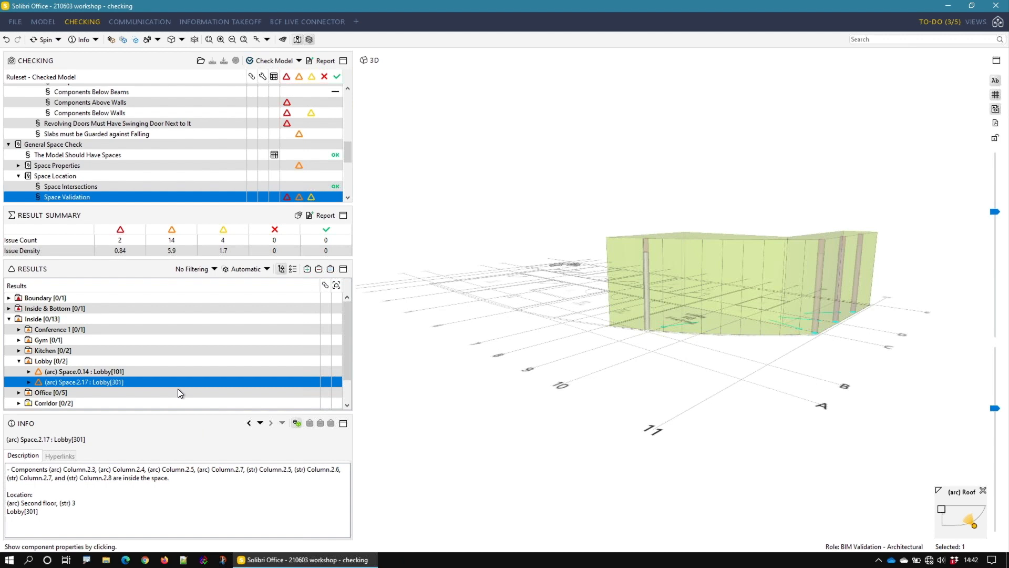
Step: Return to the Wall - Wall Intersections rule in the ruleset and display its results
scroll(66, 158, down, 5)
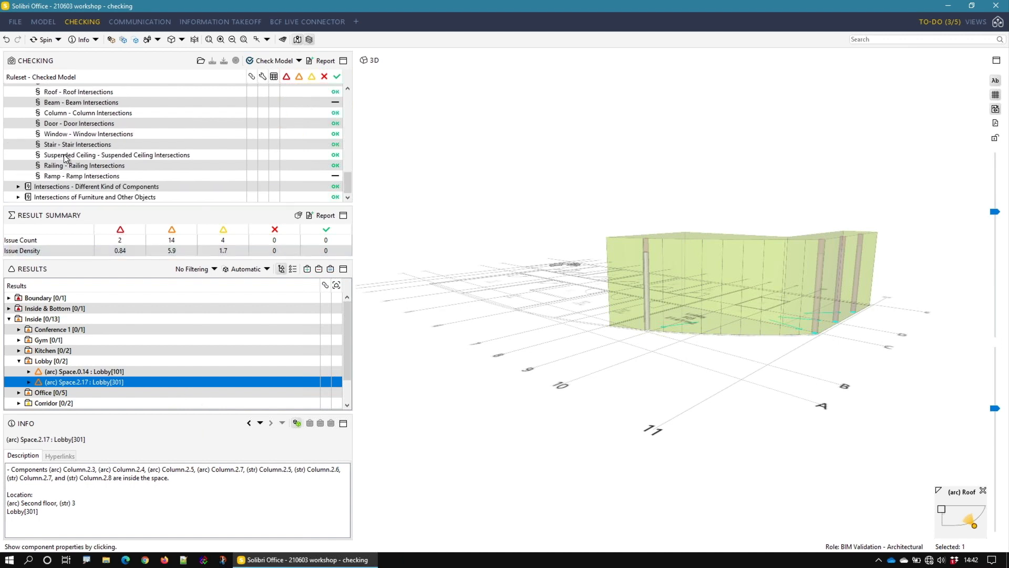
scroll(81, 158, up, 2)
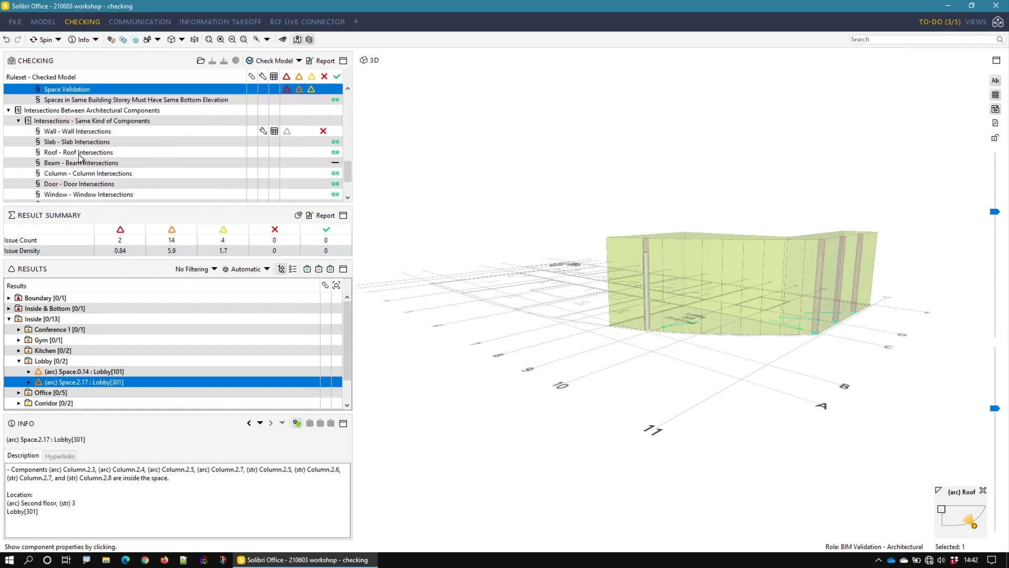
scroll(79, 156, up, 1)
click(74, 163)
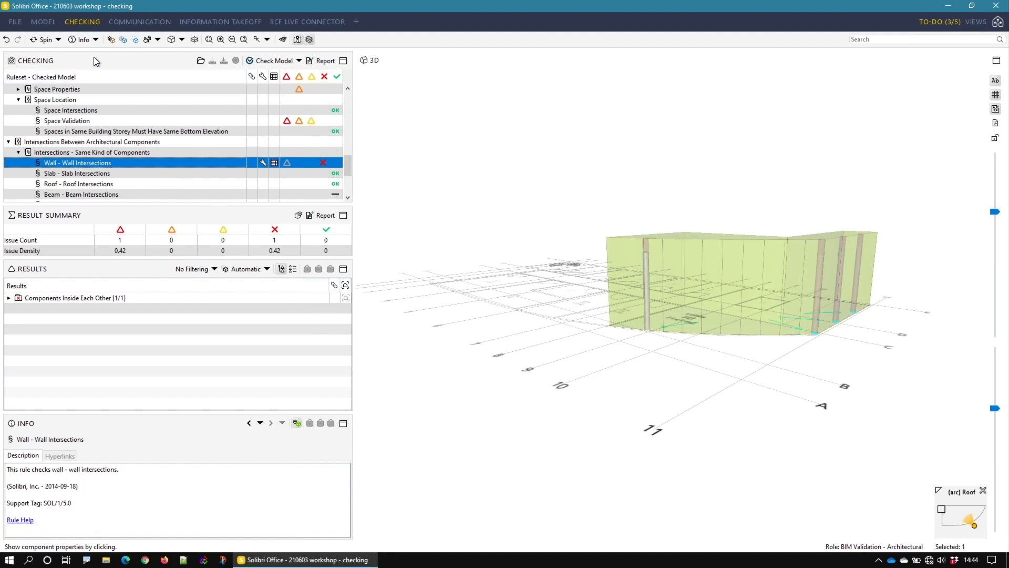
Step: Switch to the Communication layout and make Responsibility the first data column of the issues list, ahead of Checking Decision
click(145, 22)
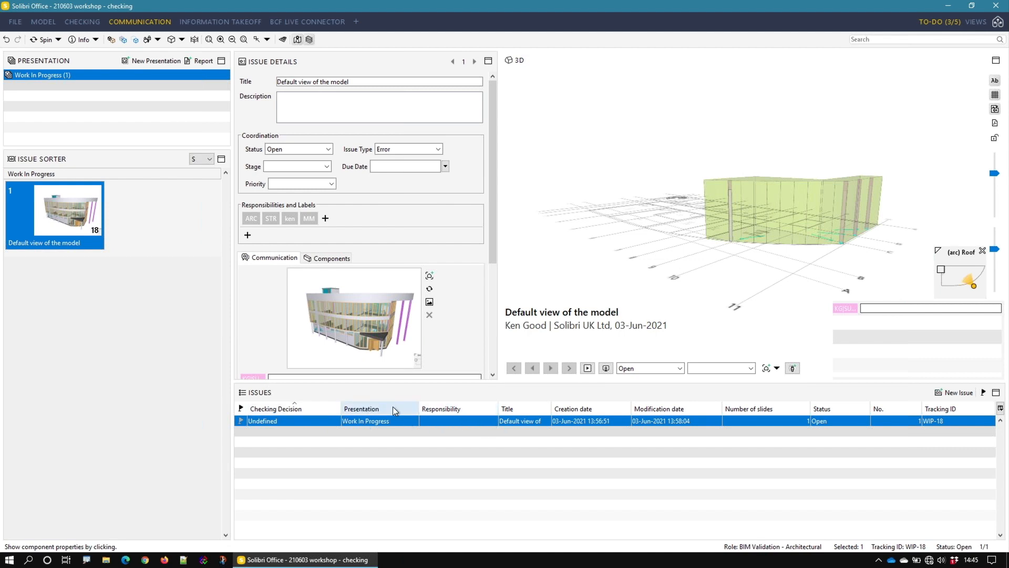
drag(463, 411, 274, 409)
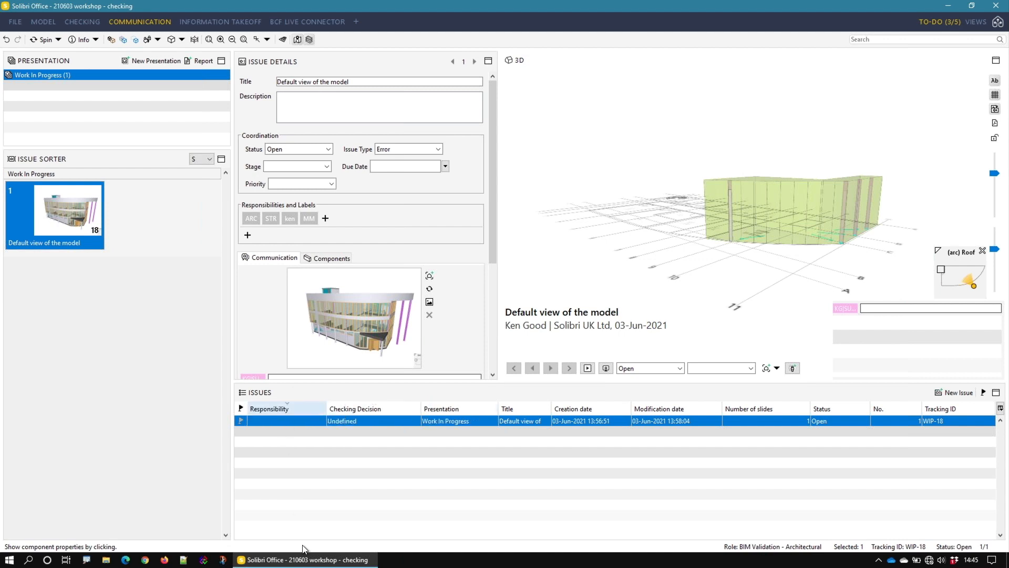
Step: Mark the "Default view of the model" issue, try the filter for marked issues only, and unmark the issue
right_click(296, 421)
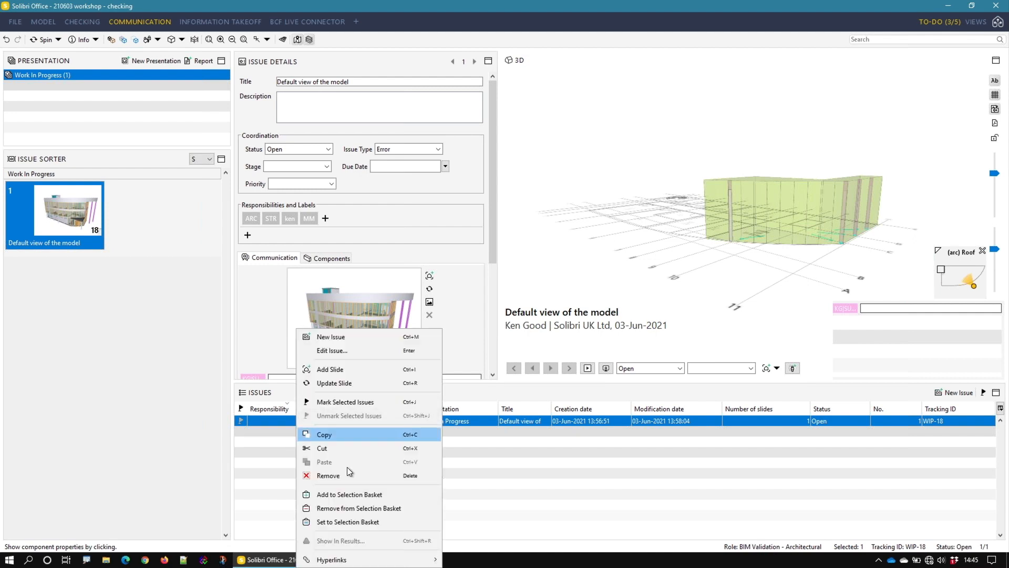
click(328, 402)
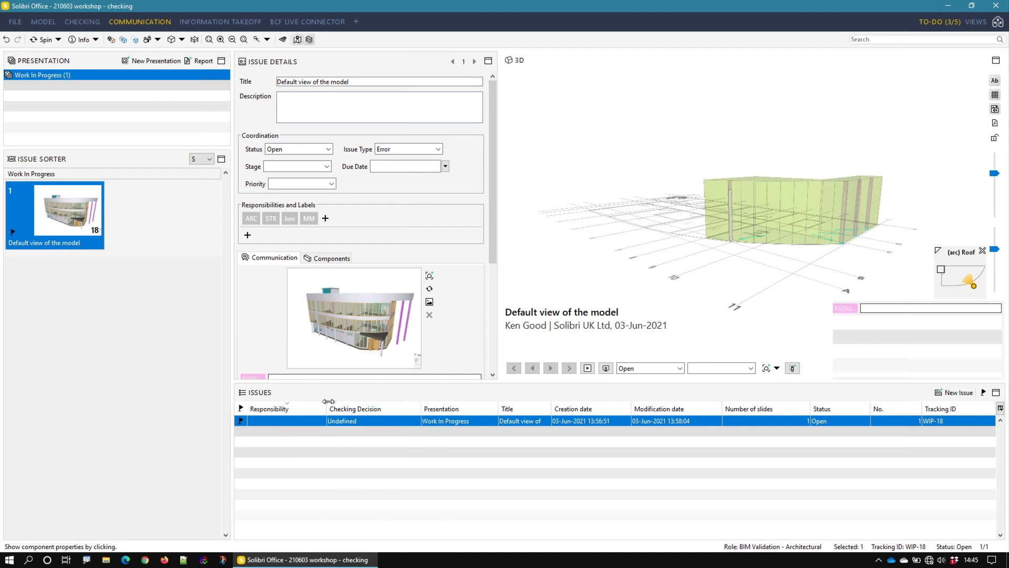
click(982, 393)
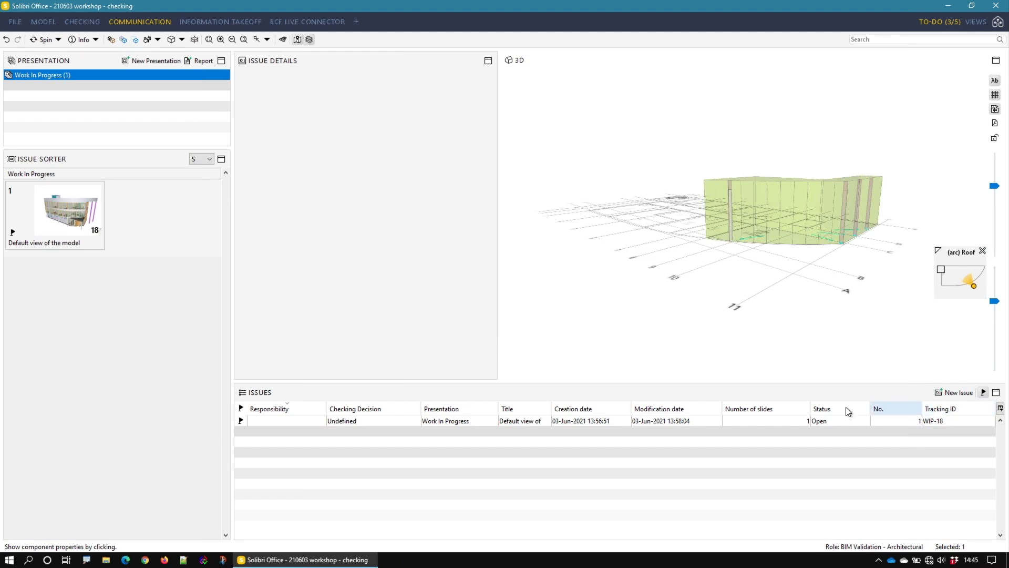
click(241, 421)
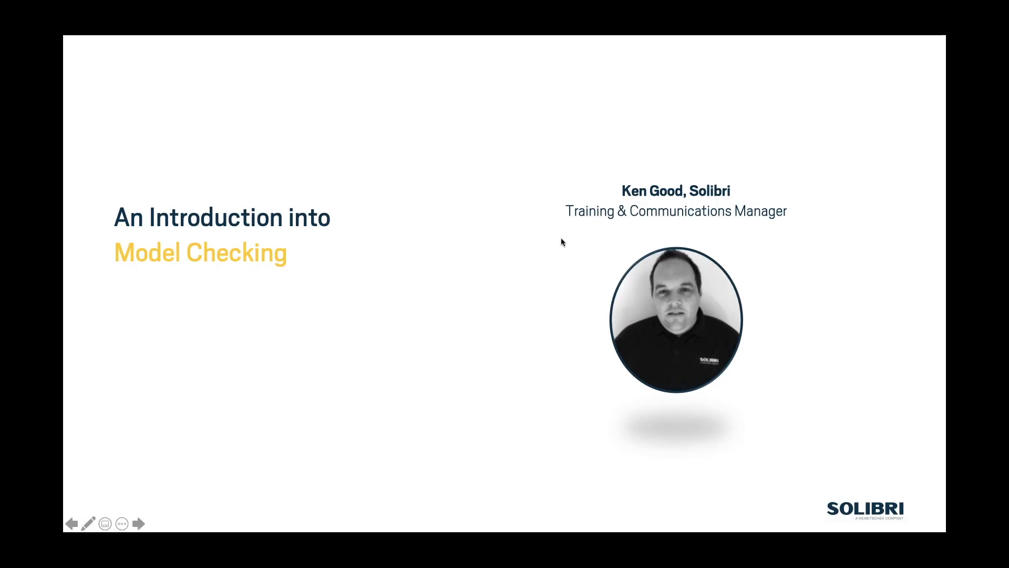
key(Right)
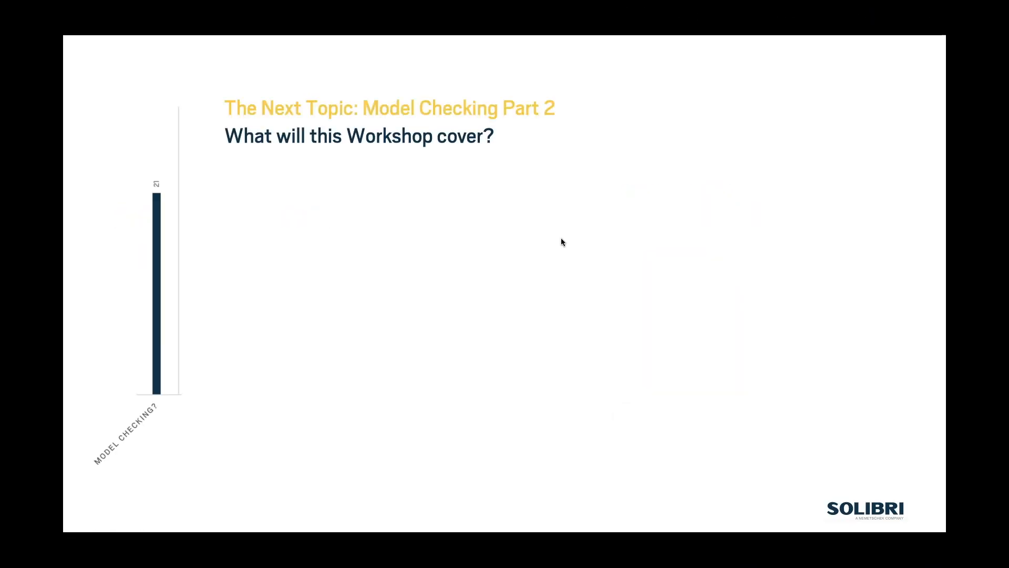
key(Right)
key(Right)
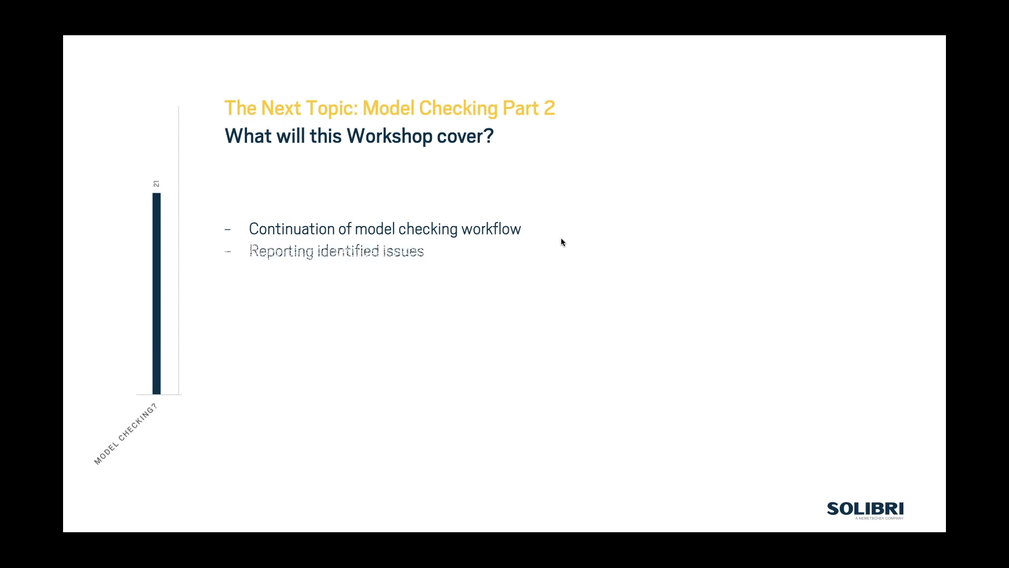
key(Right)
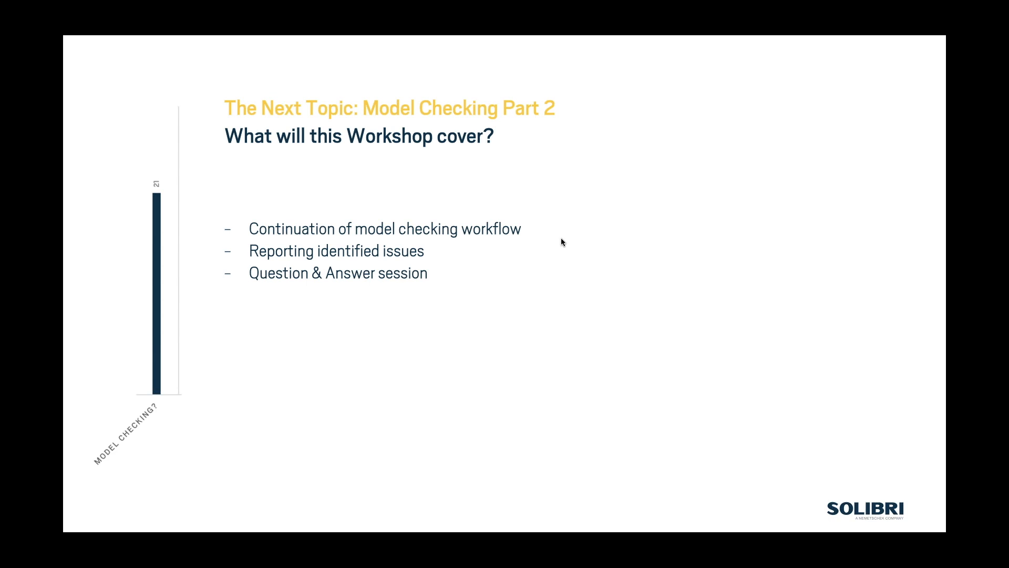
key(Right)
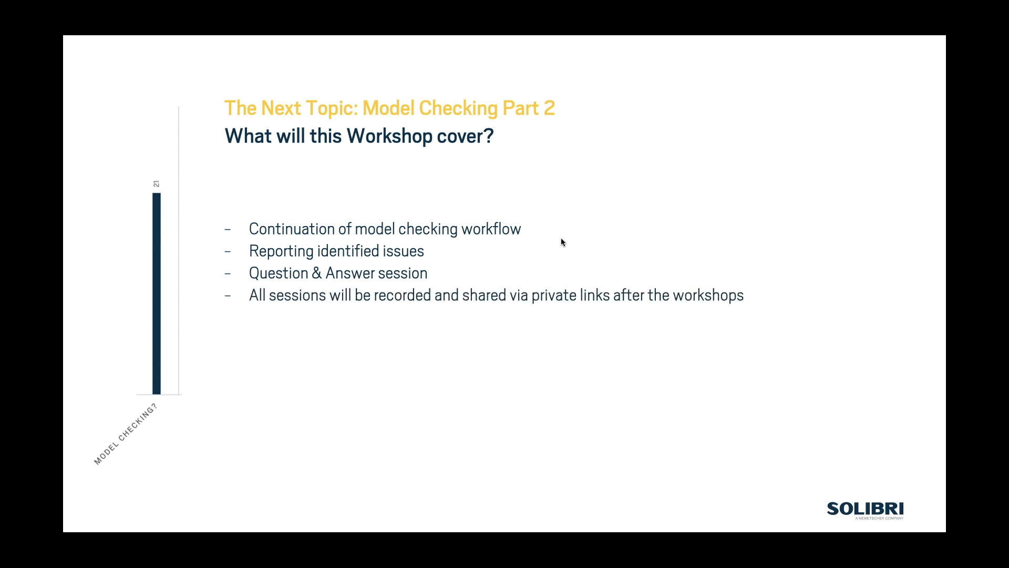